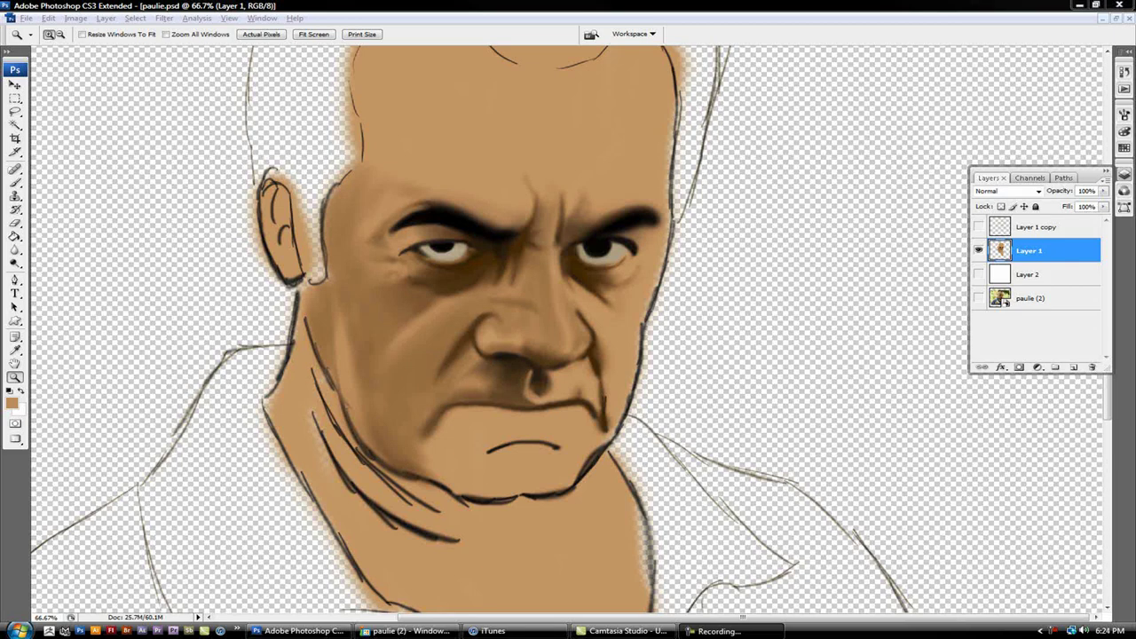
Step: Darken the temple, the skin between and above the brows, and the shadows under the left eye and nose
{"action": "mouse_move", "coordinate": [391, 248]}
{"action": "left_mouse_down"}
{"action": "mouse_move", "coordinate": [380, 186]}
{"action": "mouse_move", "coordinate": [355, 218]}
{"action": "left_mouse_up"}
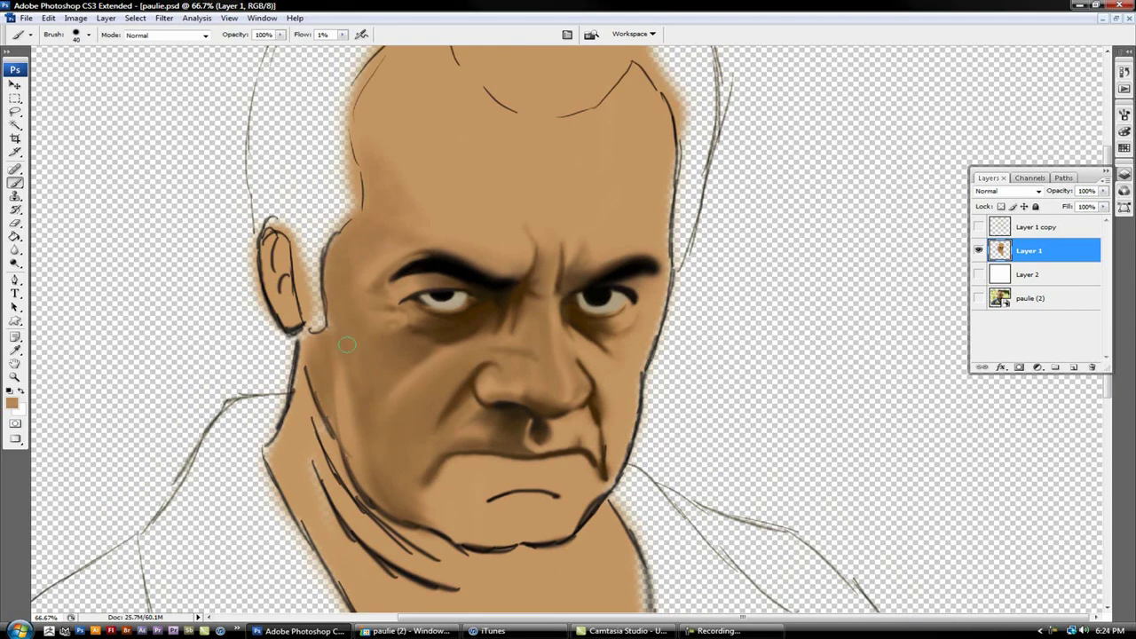
{"action": "left_click", "coordinate": [499, 273], "text": "alt"}
{"action": "mouse_move", "coordinate": [471, 241]}
{"action": "left_mouse_down"}
{"action": "mouse_move", "coordinate": [506, 266]}
{"action": "mouse_move", "coordinate": [432, 221]}
{"action": "left_mouse_up"}
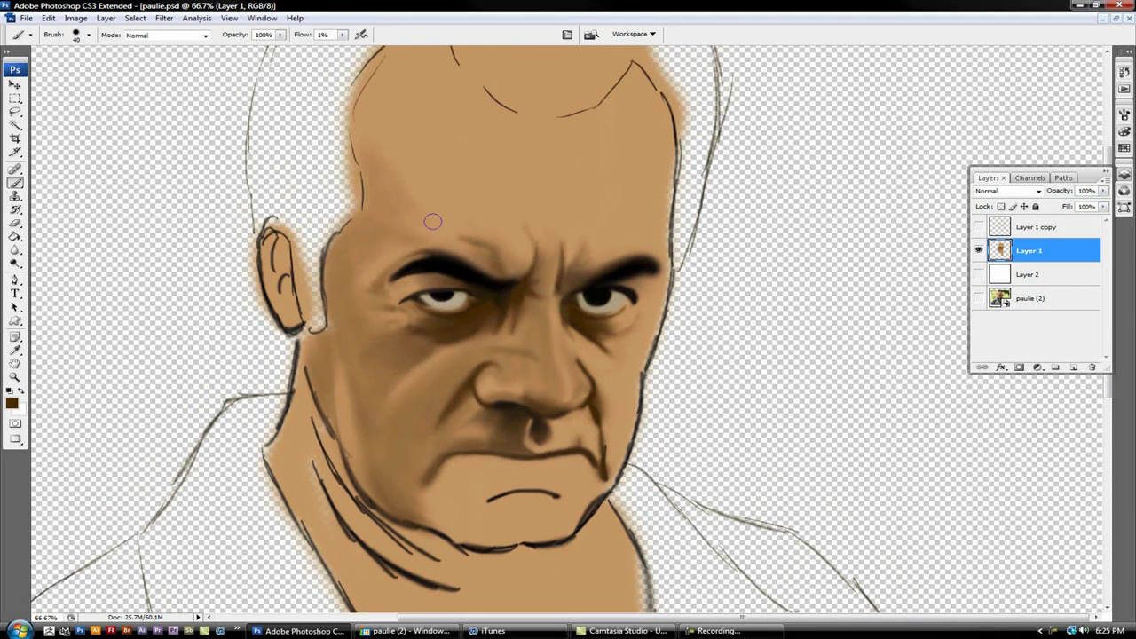
{"action": "left_click", "coordinate": [482, 238], "text": "alt"}
{"action": "left_click_drag", "start_coordinate": [454, 237], "coordinate": [377, 262]}
{"action": "mouse_move", "coordinate": [414, 360]}
{"action": "left_mouse_down"}
{"action": "mouse_move", "coordinate": [382, 329]}
{"action": "mouse_move", "coordinate": [427, 352]}
{"action": "left_mouse_up"}
{"action": "left_click", "coordinate": [537, 395], "text": "alt"}
{"action": "left_click_drag", "start_coordinate": [506, 397], "coordinate": [551, 403]}
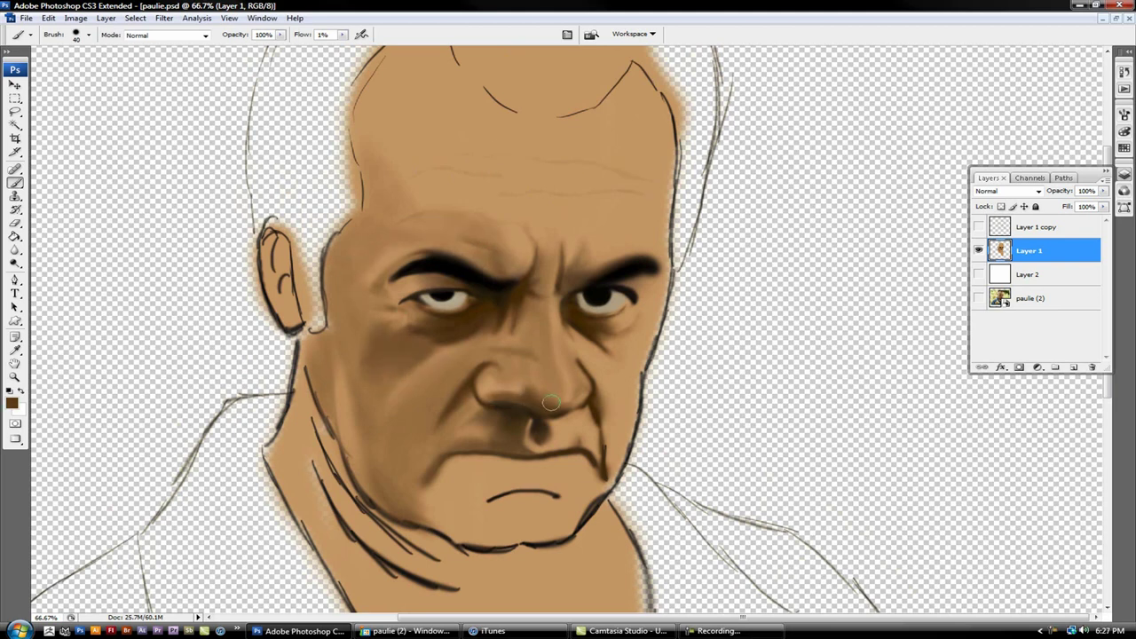
Step: With a larger brush, shade from the brows up across the upper forehead in darker brown
{"action": "left_click", "coordinate": [631, 269], "text": "alt"}
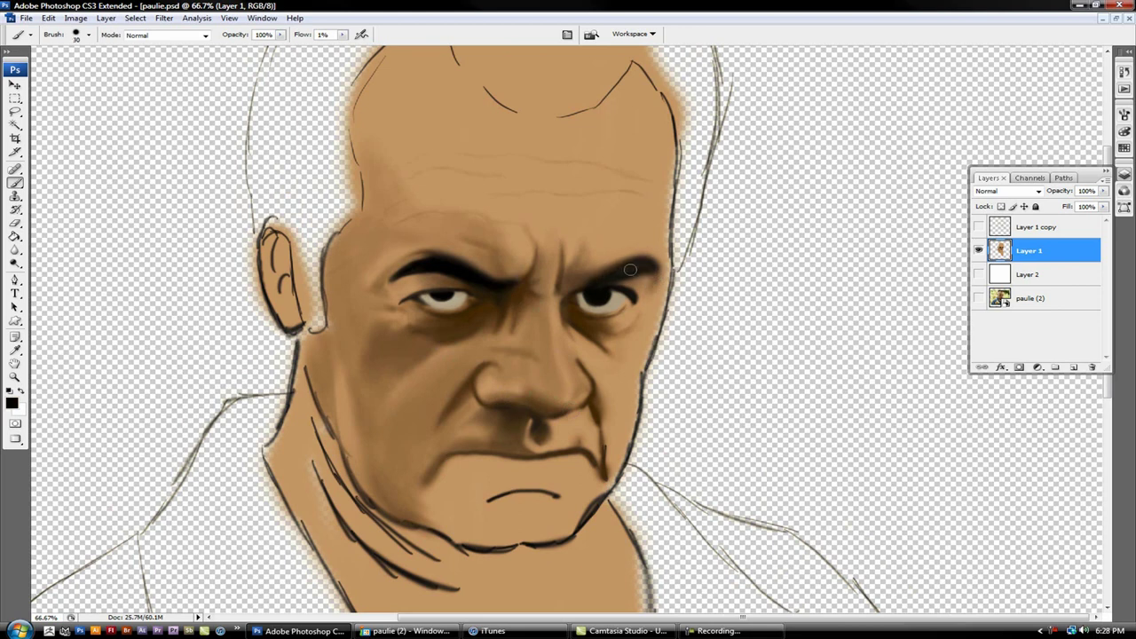
{"action": "left_click_drag", "start_coordinate": [571, 270], "coordinate": [643, 223]}
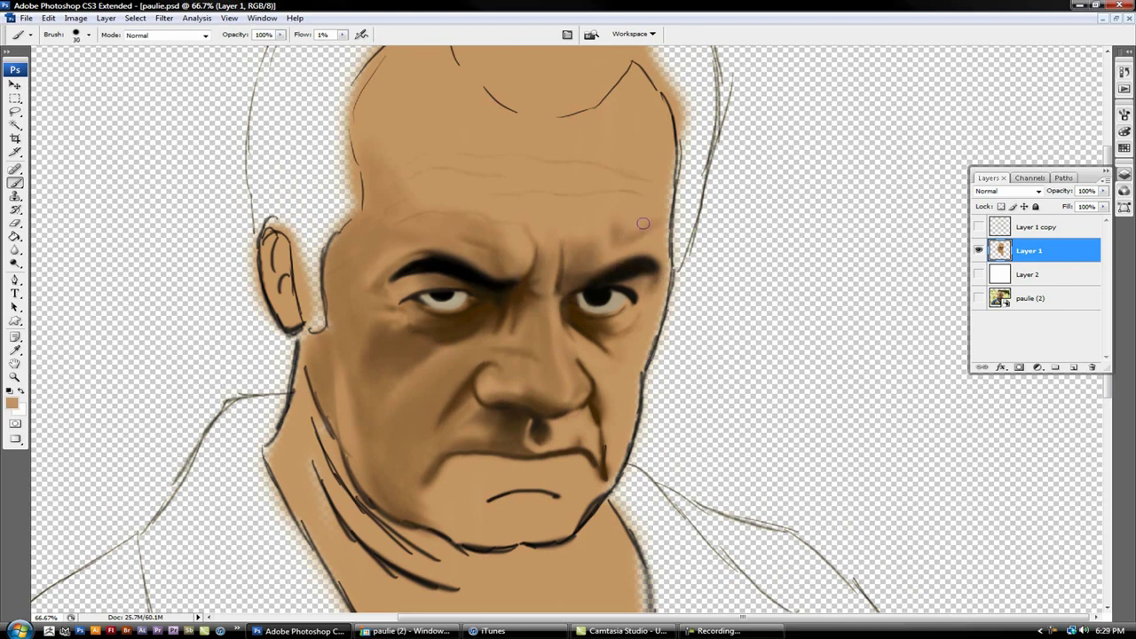
{"action": "key", "text": "bracketright"}
{"action": "scroll", "coordinate": [430, 191], "scroll_direction": "up", "scroll_amount": 3}
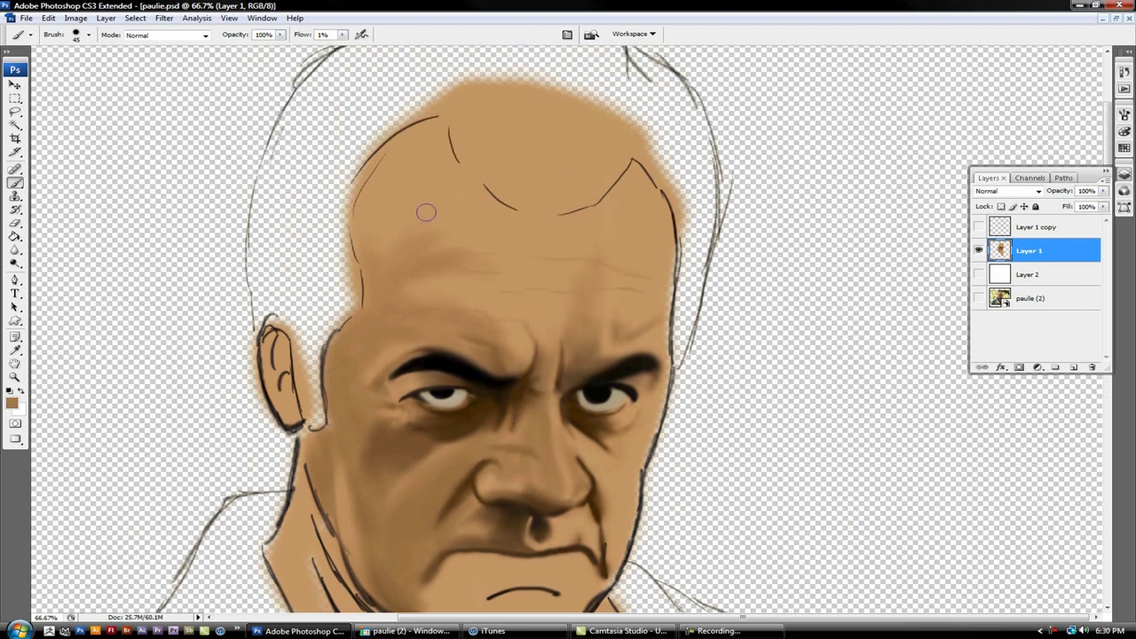
{"action": "key", "text": "bracketright"}
{"action": "left_click", "coordinate": [573, 190], "text": "alt"}
{"action": "mouse_move", "coordinate": [574, 190]}
{"action": "left_mouse_down"}
{"action": "mouse_move", "coordinate": [542, 236]}
{"action": "mouse_move", "coordinate": [406, 260]}
{"action": "left_mouse_up"}
{"action": "scroll", "coordinate": [372, 363], "scroll_direction": "down", "scroll_amount": 3}
{"action": "left_click_drag", "start_coordinate": [417, 204], "coordinate": [545, 190]}
Step: Shrink the brush, adjust flow and sample black from the left eyebrow for fine wrinkle lines
{"action": "scroll", "coordinate": [545, 190], "scroll_direction": "up", "scroll_amount": 3}
{"action": "scroll", "coordinate": [506, 105], "scroll_direction": "down", "scroll_amount": 3}
{"action": "scroll", "coordinate": [506, 105], "scroll_direction": "down", "scroll_amount": 2}
{"action": "key", "text": "bracketleft"}
{"action": "key", "text": "bracketleft"}
{"action": "key", "text": "bracketleft"}
{"action": "left_click_drag", "start_coordinate": [342, 35], "coordinate": [352, 52]}
{"action": "left_click", "coordinate": [433, 223], "text": "alt"}
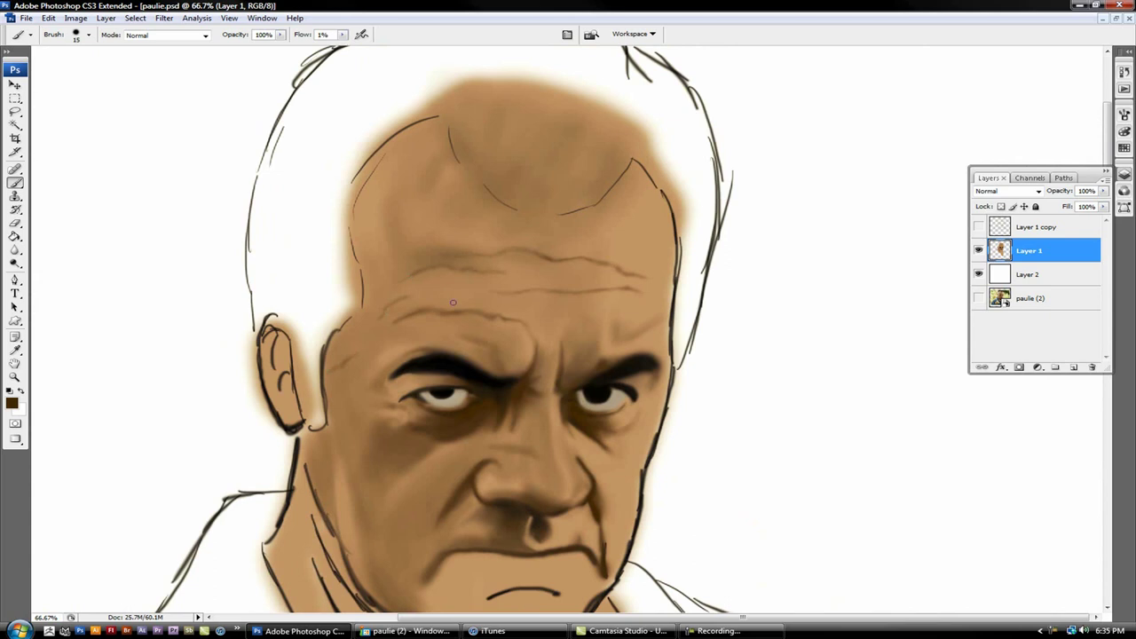
Step: Shade the right cheek and jaw edge in sampled brown at 100% zoom, with flow lowered to 1%
{"action": "scroll", "coordinate": [453, 303], "scroll_direction": "down", "scroll_amount": 2}
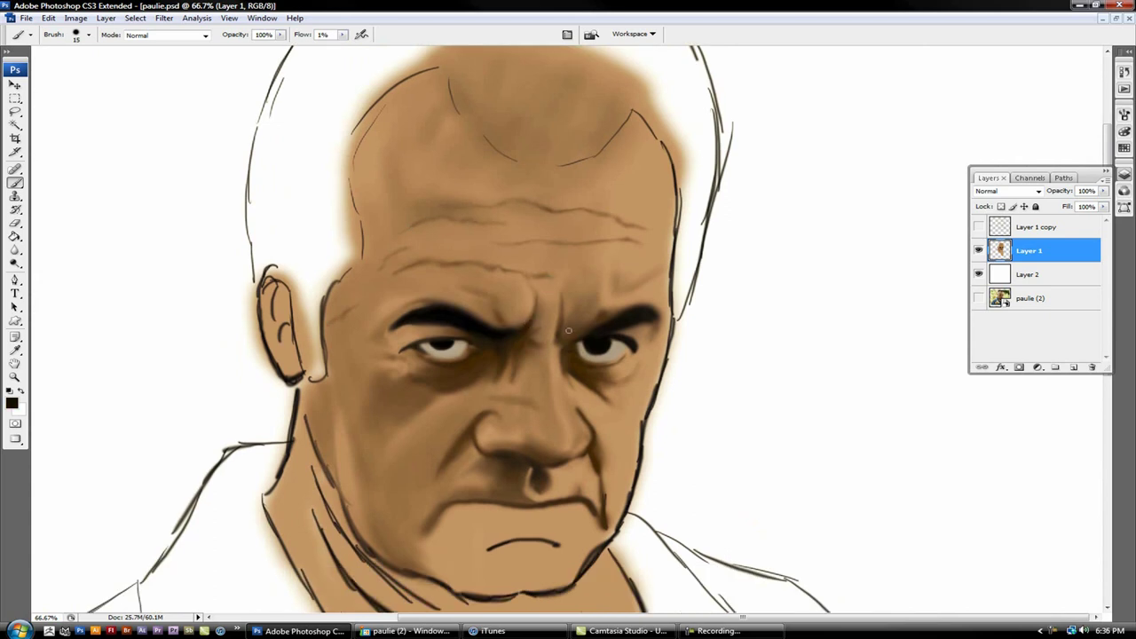
{"action": "left_click", "coordinate": [608, 448], "text": "alt"}
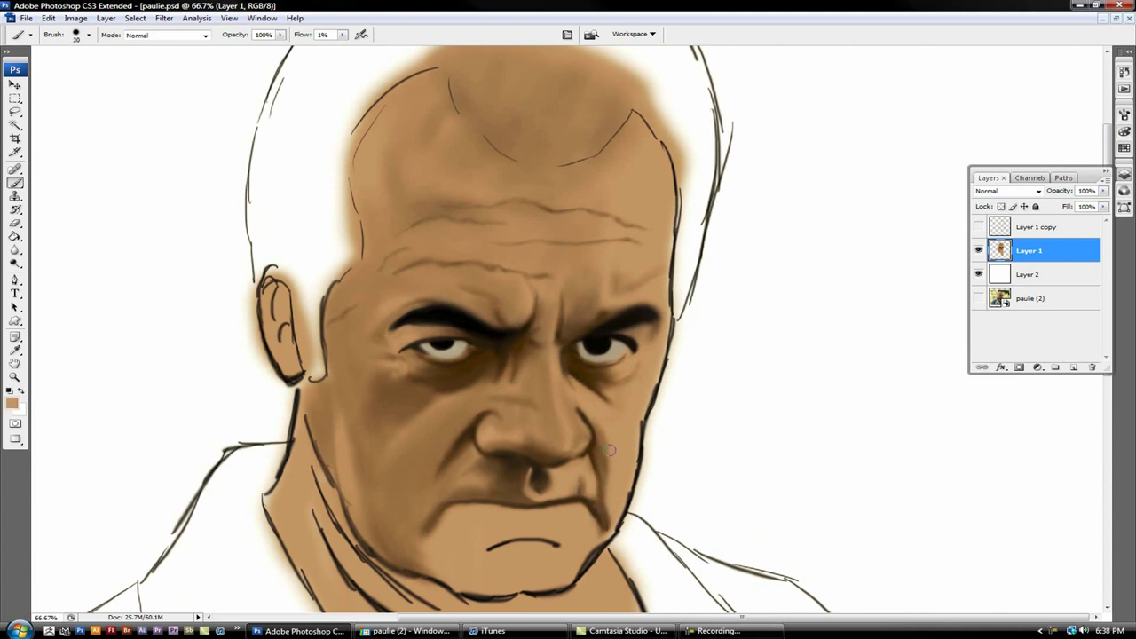
{"action": "key", "text": "bracketright"}
{"action": "mouse_move", "coordinate": [646, 395]}
{"action": "left_mouse_down"}
{"action": "mouse_move", "coordinate": [631, 417]}
{"action": "mouse_move", "coordinate": [621, 519]}
{"action": "mouse_move", "coordinate": [652, 384]}
{"action": "mouse_move", "coordinate": [636, 439]}
{"action": "left_mouse_up"}
{"action": "key", "text": "ctrl+plus"}
{"action": "mouse_move", "coordinate": [568, 325]}
{"action": "left_mouse_down"}
{"action": "mouse_move", "coordinate": [533, 471]}
{"action": "mouse_move", "coordinate": [517, 420]}
{"action": "left_mouse_up"}
{"action": "key", "text": "bracketright"}
{"action": "key", "text": "shift+0"}
{"action": "key", "text": "shift+1"}
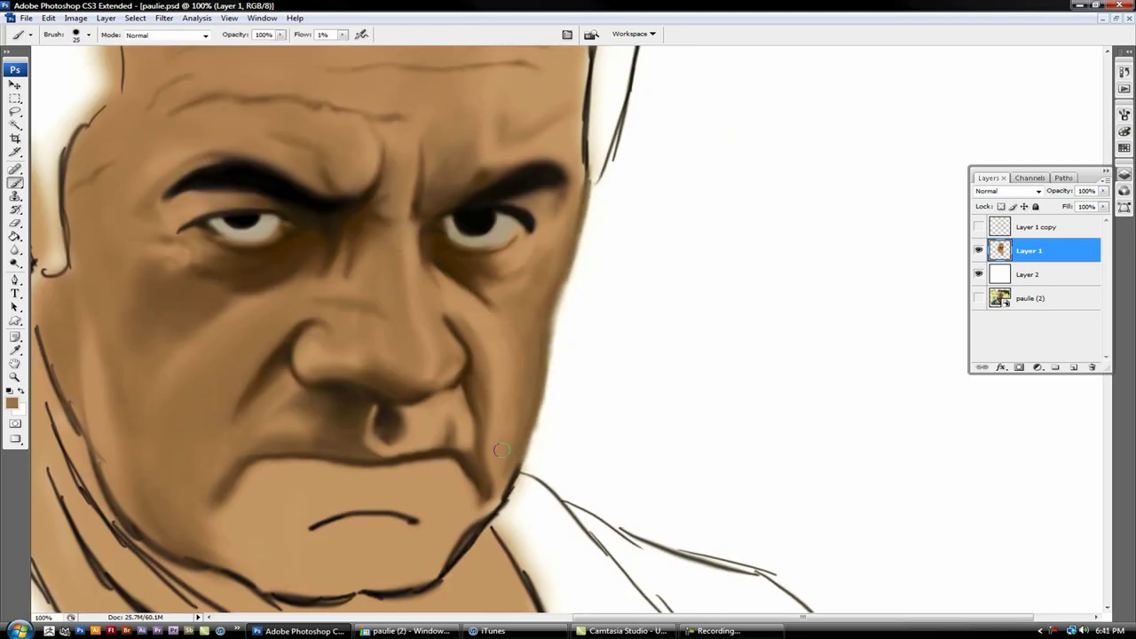
Step: Deepen the shadows under the right eye at 200% zoom, then return to 100%
{"action": "left_click_drag", "start_coordinate": [486, 284], "coordinate": [520, 263]}
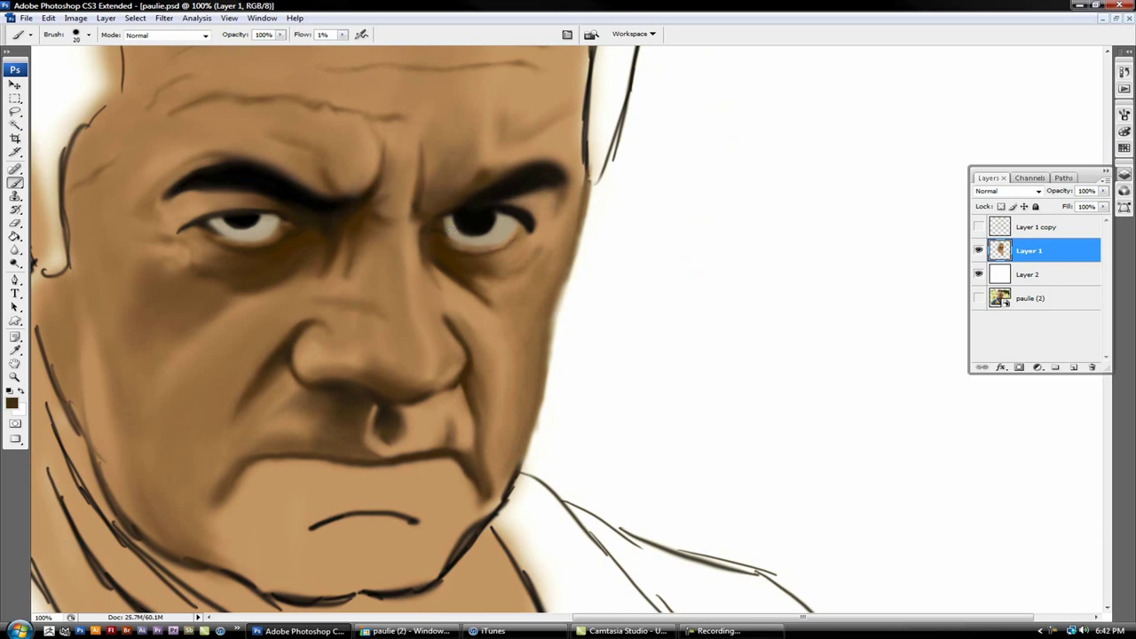
{"action": "left_click", "coordinate": [276, 219], "text": "ctrl+space"}
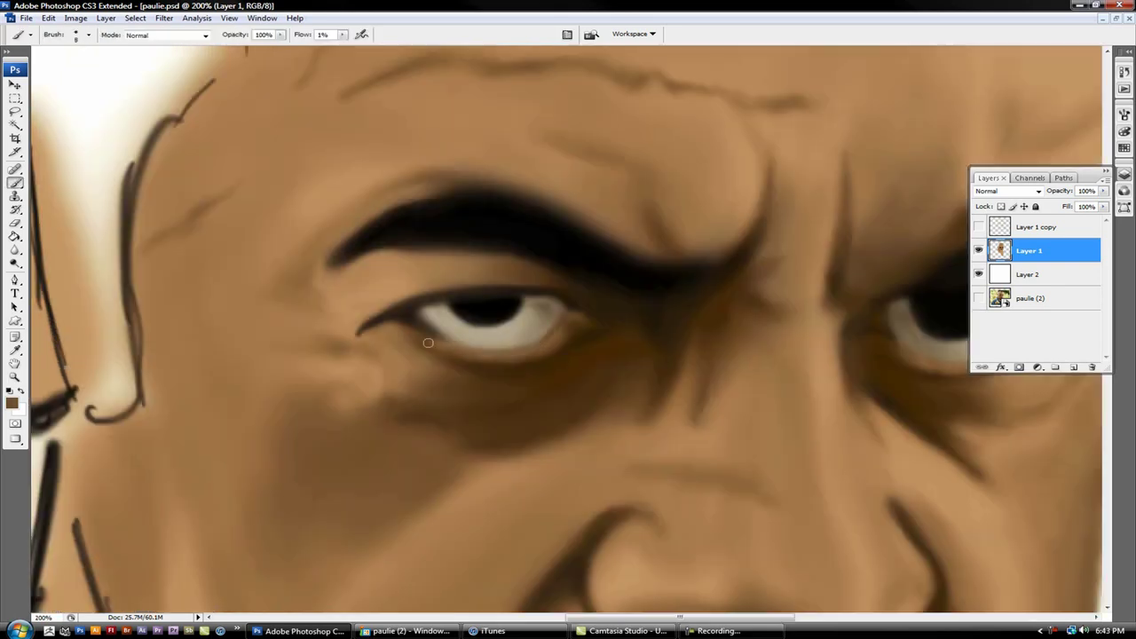
{"action": "left_click", "coordinate": [438, 297], "text": "alt"}
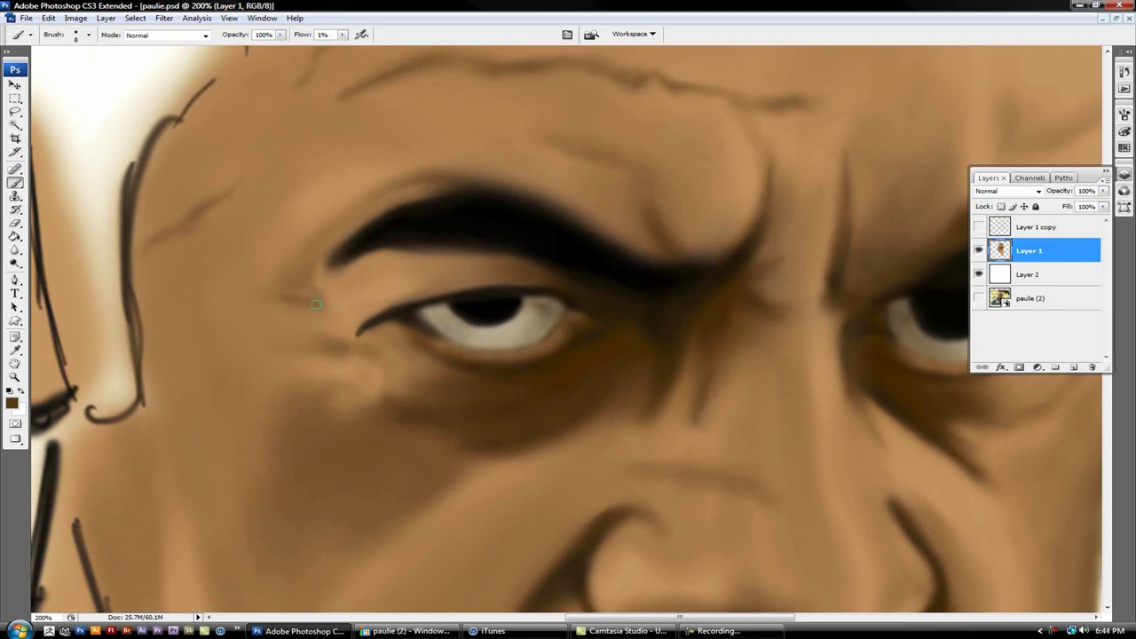
{"action": "scroll", "coordinate": [503, 305], "scroll_direction": "right", "scroll_amount": 5}
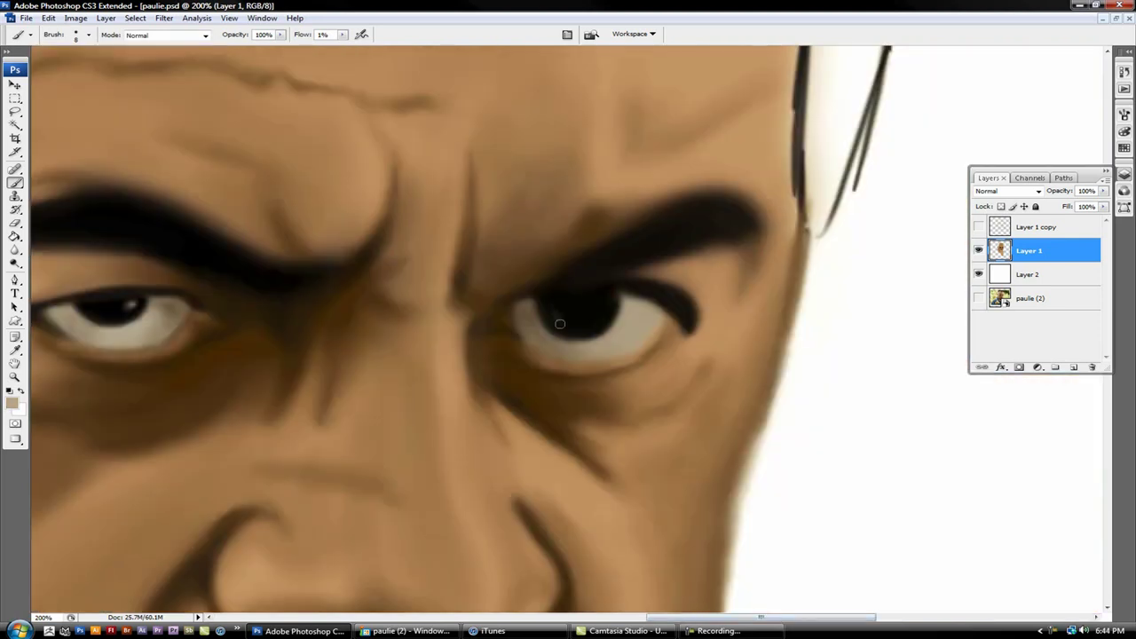
{"action": "left_click_drag", "start_coordinate": [542, 345], "coordinate": [595, 364]}
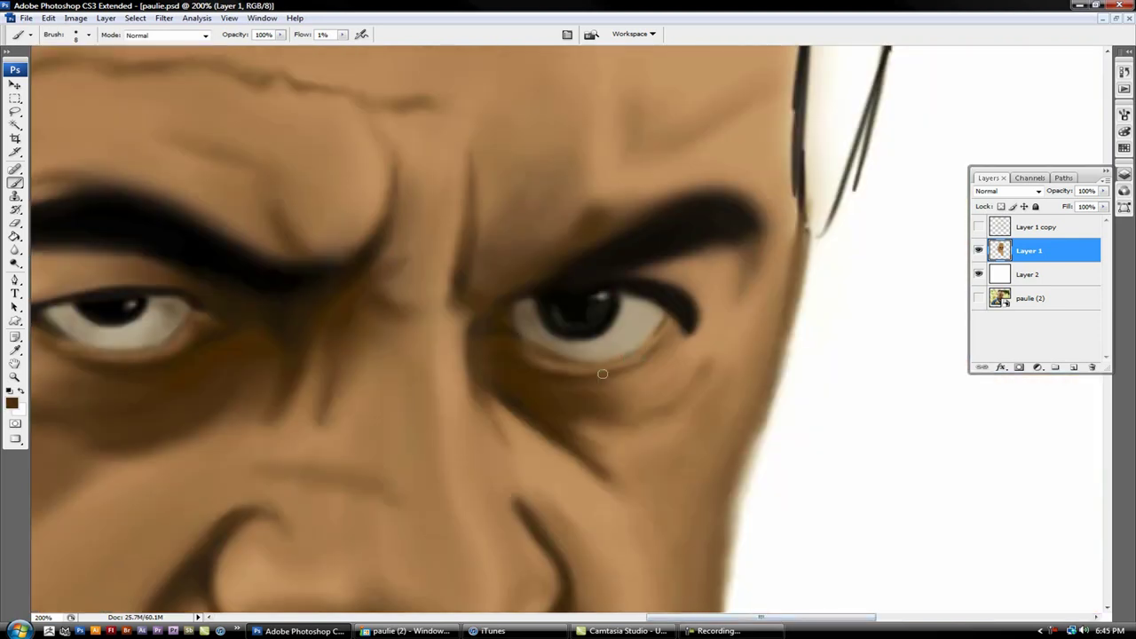
{"action": "left_click_drag", "start_coordinate": [604, 320], "coordinate": [636, 376]}
{"action": "left_click", "coordinate": [440, 444], "text": "ctrl+alt+space"}
Step: Hide the panels, raise the brush flow and darken both eyebrows
{"action": "key", "text": "F7"}
{"action": "left_click", "coordinate": [342, 34]}
{"action": "left_click_drag", "start_coordinate": [330, 53], "coordinate": [345, 53]}
{"action": "left_click_drag", "start_coordinate": [275, 216], "coordinate": [370, 221]}
{"action": "left_click_drag", "start_coordinate": [302, 227], "coordinate": [391, 244]}
{"action": "scroll", "coordinate": [391, 257], "scroll_direction": "up", "scroll_amount": 3}
{"action": "left_click_drag", "start_coordinate": [371, 282], "coordinate": [417, 310]}
Step: Soften the forehead wrinkles with faint tan skin-tone strokes
{"action": "mouse_move", "coordinate": [334, 266]}
{"action": "left_mouse_down"}
{"action": "mouse_move", "coordinate": [380, 267]}
{"action": "mouse_move", "coordinate": [293, 244]}
{"action": "left_mouse_up"}
{"action": "left_click_drag", "start_coordinate": [373, 267], "coordinate": [284, 213]}
{"action": "left_click_drag", "start_coordinate": [418, 177], "coordinate": [249, 187]}
{"action": "scroll", "coordinate": [391, 266], "scroll_direction": "up", "scroll_amount": 3}
{"action": "left_click", "coordinate": [396, 288], "text": "alt"}
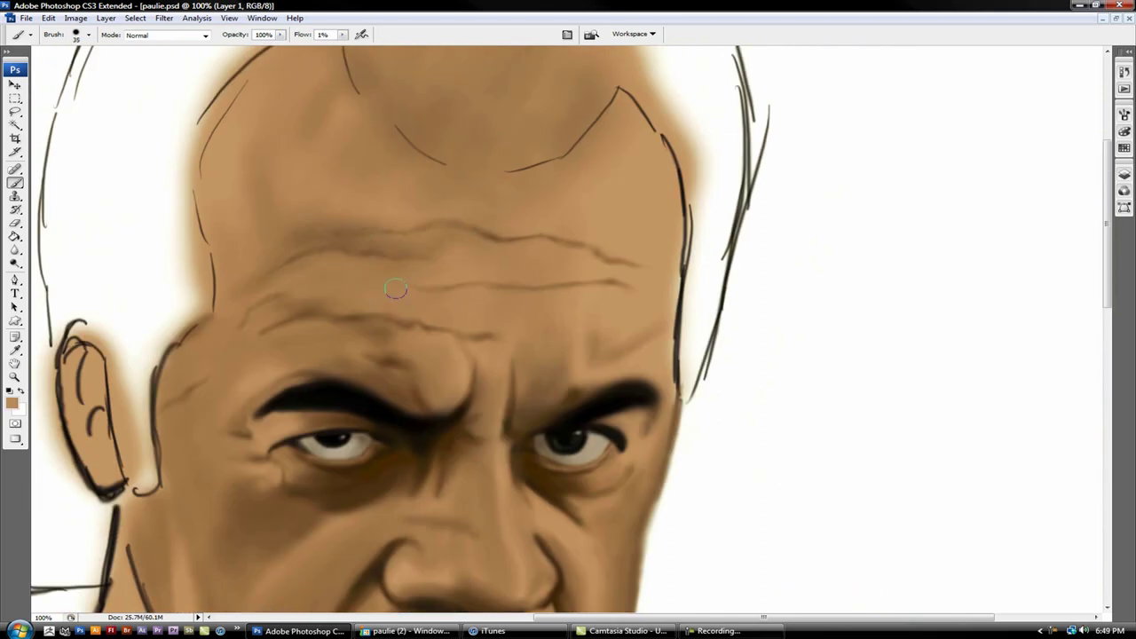
{"action": "left_click_drag", "start_coordinate": [427, 188], "coordinate": [343, 89]}
{"action": "key", "text": "bracketleft"}
{"action": "key", "text": "bracketleft"}
{"action": "left_click", "coordinate": [348, 71], "text": "alt"}
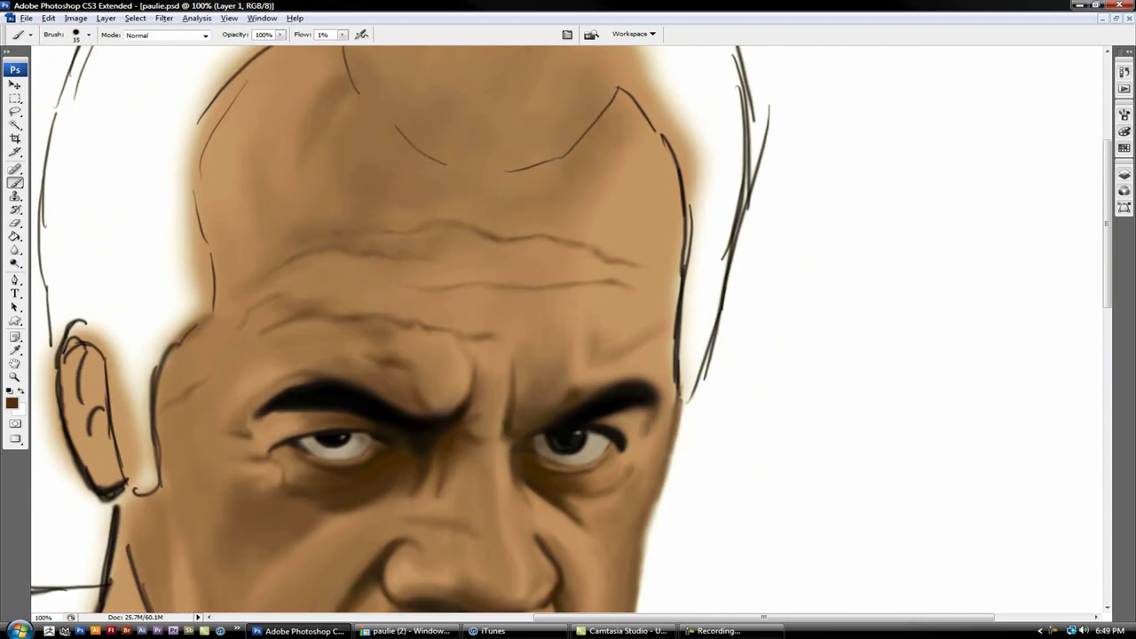
Step: Blend tan over the brow area, between the brows and the right forehead
{"action": "left_click_drag", "start_coordinate": [265, 189], "coordinate": [302, 236]}
{"action": "key", "text": "bracketright"}
{"action": "scroll", "coordinate": [426, 311], "scroll_direction": "down", "scroll_amount": 2}
{"action": "left_click_drag", "start_coordinate": [444, 355], "coordinate": [400, 293]}
{"action": "mouse_move", "coordinate": [493, 373]}
{"action": "left_mouse_down"}
{"action": "mouse_move", "coordinate": [528, 304]}
{"action": "mouse_move", "coordinate": [497, 329]}
{"action": "left_mouse_up"}
{"action": "key", "text": "bracketleft"}
{"action": "left_click_drag", "start_coordinate": [616, 278], "coordinate": [652, 249]}
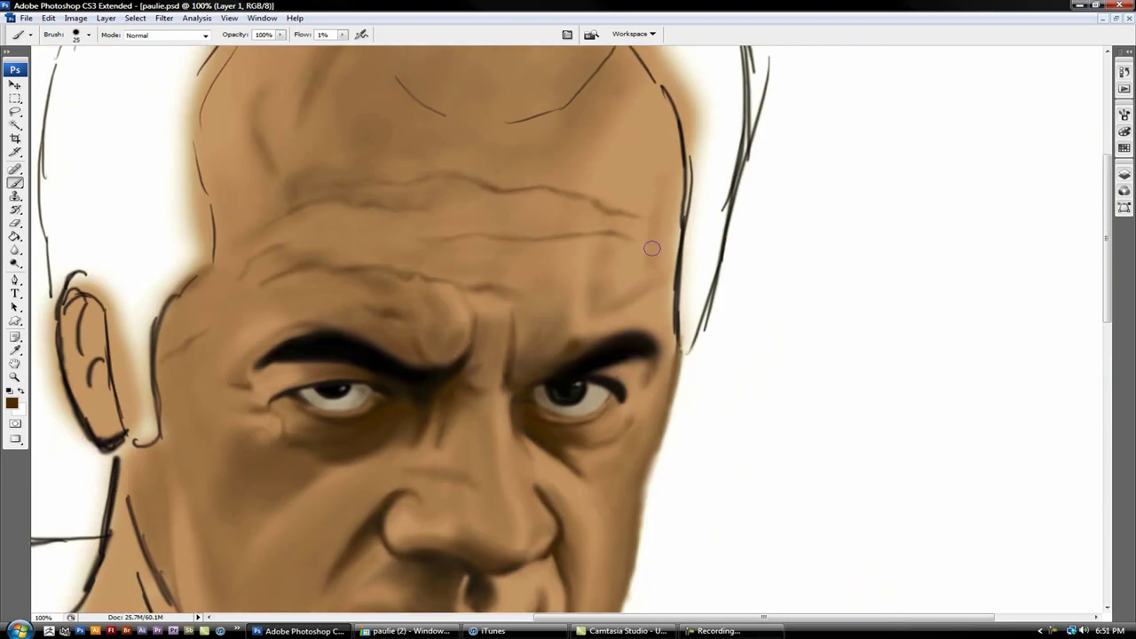
Step: Shade along the left jaw with a smaller soft brush at 2% flow
{"action": "scroll", "coordinate": [590, 137], "scroll_direction": "down", "scroll_amount": 5}
{"action": "key", "text": "bracketleft"}
{"action": "key", "text": "bracketleft"}
{"action": "left_click_drag", "start_coordinate": [178, 391], "coordinate": [156, 284]}
{"action": "left_click_drag", "start_coordinate": [342, 35], "coordinate": [346, 48]}
{"action": "left_click_drag", "start_coordinate": [124, 266], "coordinate": [184, 439]}
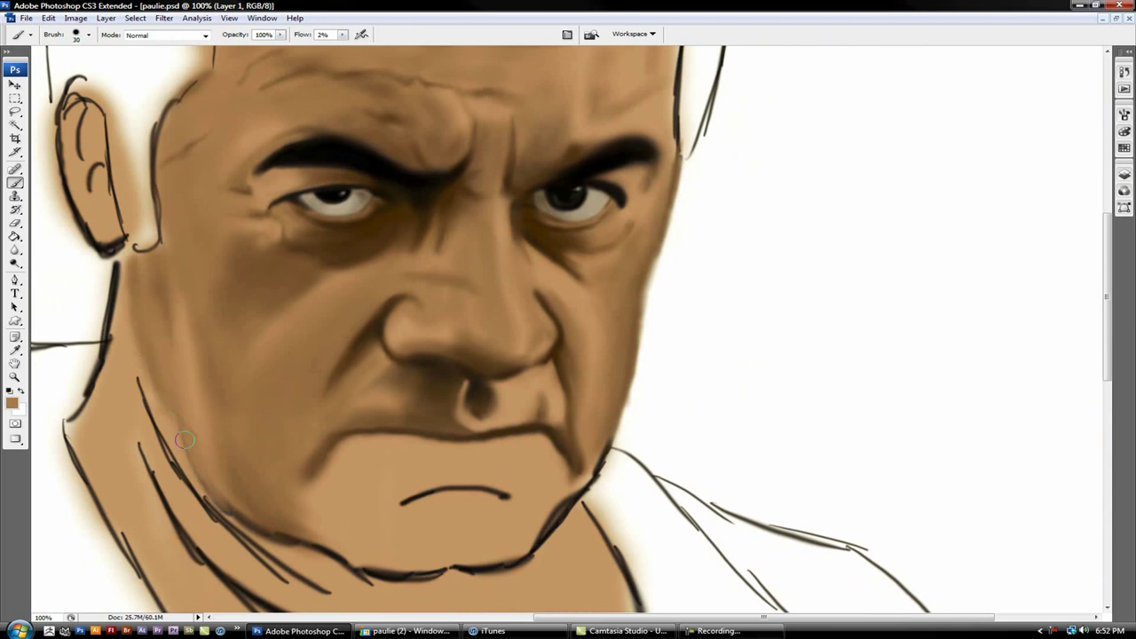
Step: With a larger brush, shade the mouth and chin below the nose and soften the lower-lip line
{"action": "left_click_drag", "start_coordinate": [202, 480], "coordinate": [217, 506]}
{"action": "scroll", "coordinate": [266, 497], "scroll_direction": "up", "scroll_amount": 1}
{"action": "scroll", "coordinate": [267, 497], "scroll_direction": "down", "scroll_amount": 1}
{"action": "key", "text": "bracketright"}
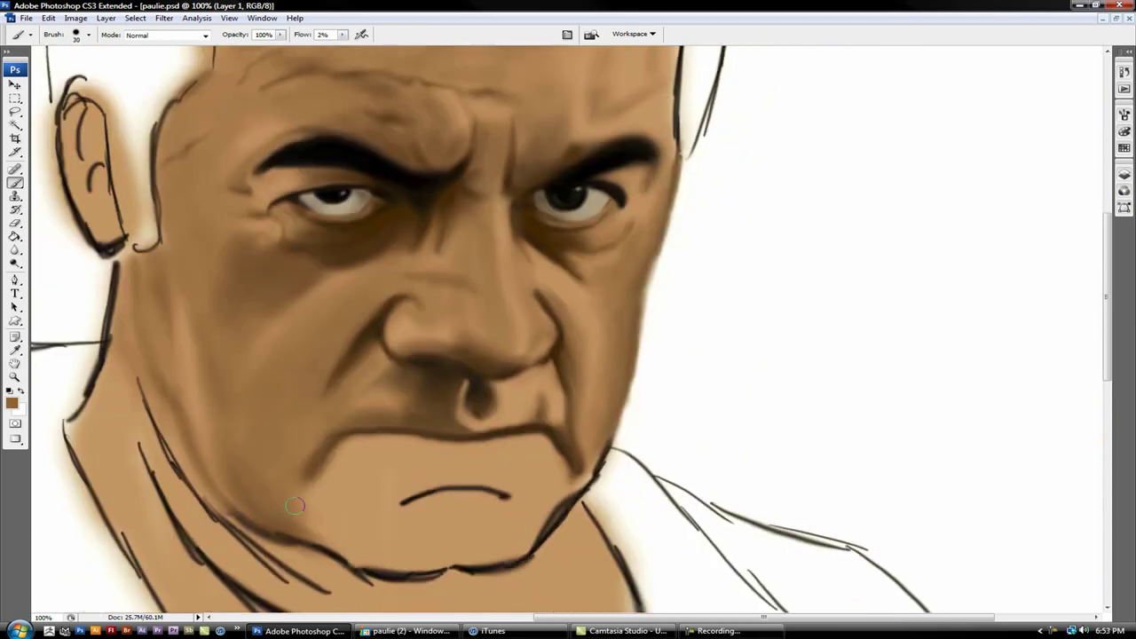
{"action": "key", "text": "bracketright"}
{"action": "key", "text": "bracketright"}
{"action": "key", "text": "bracketright"}
{"action": "mouse_move", "coordinate": [346, 444]}
{"action": "left_mouse_down"}
{"action": "mouse_move", "coordinate": [417, 506]}
{"action": "mouse_move", "coordinate": [337, 533]}
{"action": "mouse_move", "coordinate": [532, 443]}
{"action": "left_mouse_up"}
{"action": "scroll", "coordinate": [537, 498], "scroll_direction": "down", "scroll_amount": 1}
{"action": "mouse_move", "coordinate": [533, 490]}
{"action": "left_mouse_down"}
{"action": "mouse_move", "coordinate": [408, 497]}
{"action": "mouse_move", "coordinate": [515, 483]}
{"action": "left_mouse_up"}
Step: Shade below the lower lip in light tan and the mouth and lip line in darker brown
{"action": "left_click", "coordinate": [398, 488], "text": "alt"}
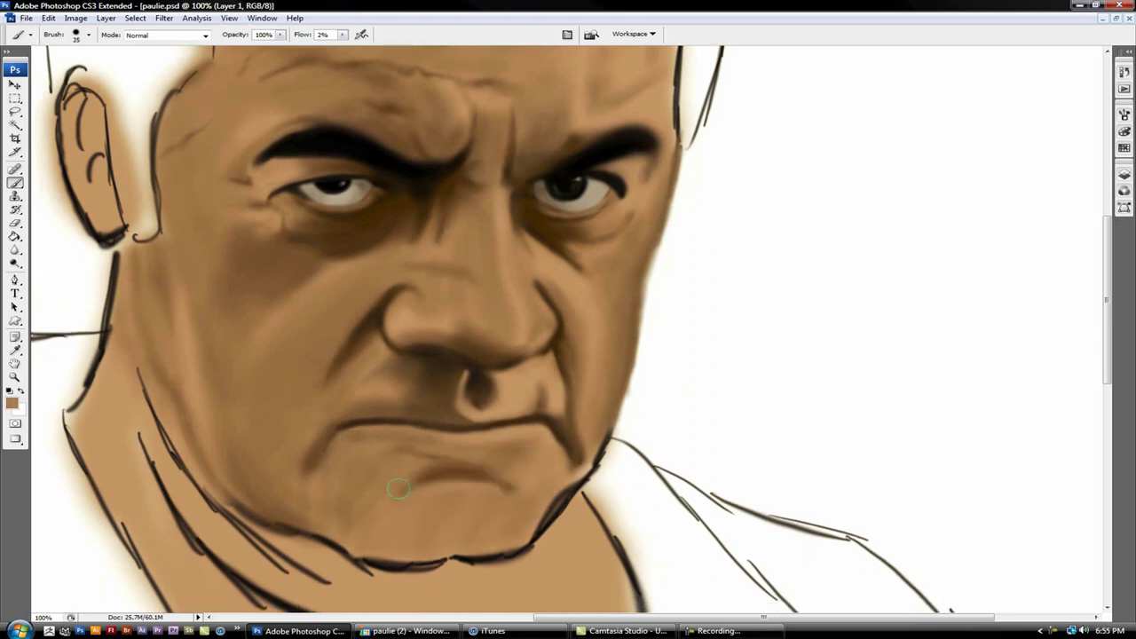
{"action": "left_click_drag", "start_coordinate": [398, 489], "coordinate": [326, 504]}
{"action": "left_click", "coordinate": [461, 471], "text": "alt"}
{"action": "mouse_move", "coordinate": [461, 470]}
{"action": "left_mouse_down"}
{"action": "mouse_move", "coordinate": [426, 480]}
{"action": "mouse_move", "coordinate": [507, 462]}
{"action": "mouse_move", "coordinate": [367, 444]}
{"action": "mouse_move", "coordinate": [379, 405]}
{"action": "left_mouse_up"}
{"action": "key", "text": "bracketleft"}
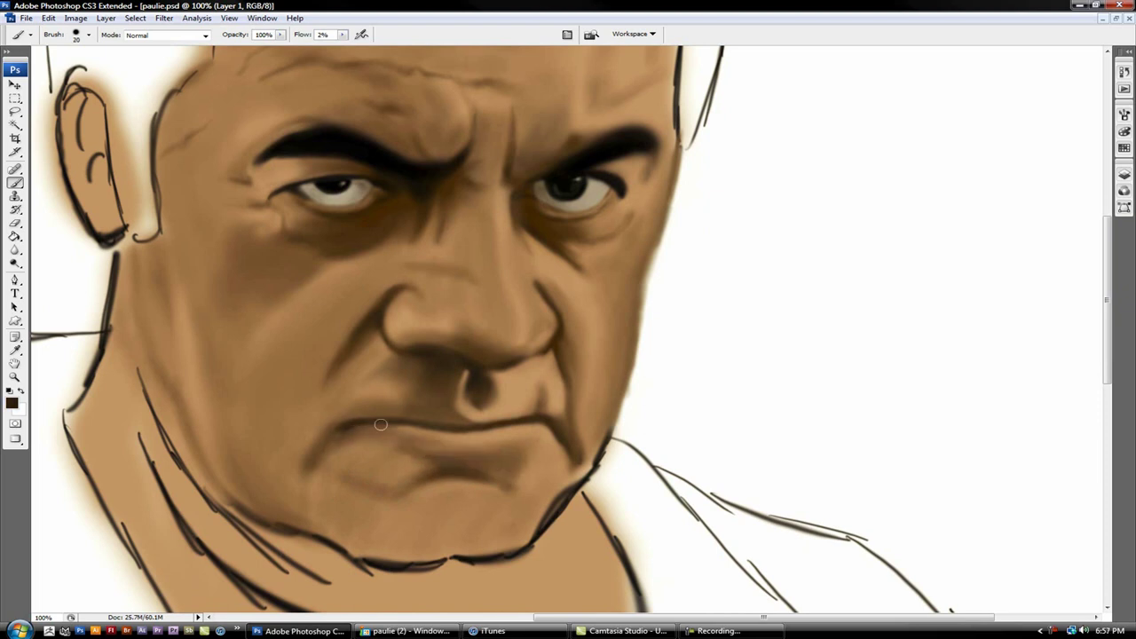
Step: Soften the jaw line with tan, then deepen its shadow with dark brown
{"action": "left_click", "coordinate": [322, 468], "text": "alt"}
{"action": "left_click_drag", "start_coordinate": [341, 33], "coordinate": [374, 41]}
{"action": "key", "text": "bracketright"}
{"action": "left_click_drag", "start_coordinate": [302, 552], "coordinate": [510, 557]}
{"action": "left_click", "coordinate": [267, 515], "text": "alt"}
{"action": "left_click_drag", "start_coordinate": [341, 34], "coordinate": [319, 46]}
{"action": "key", "text": "bracketleft"}
{"action": "key", "text": "bracketleft"}
{"action": "key", "text": "bracketleft"}
{"action": "mouse_move", "coordinate": [364, 555]}
{"action": "left_mouse_down"}
{"action": "mouse_move", "coordinate": [205, 462]}
{"action": "mouse_move", "coordinate": [481, 533]}
{"action": "mouse_move", "coordinate": [604, 462]}
{"action": "mouse_move", "coordinate": [613, 417]}
{"action": "mouse_move", "coordinate": [560, 497]}
{"action": "left_mouse_up"}
{"action": "key", "text": "bracketright"}
Step: Deepen the jaw edge, add a chin crease and shade around the chin and below the lip
{"action": "left_click", "coordinate": [558, 488], "text": "alt"}
{"action": "left_click_drag", "start_coordinate": [462, 510], "coordinate": [497, 552]}
{"action": "left_click", "coordinate": [537, 504], "text": "alt"}
{"action": "left_click_drag", "start_coordinate": [444, 484], "coordinate": [356, 538]}
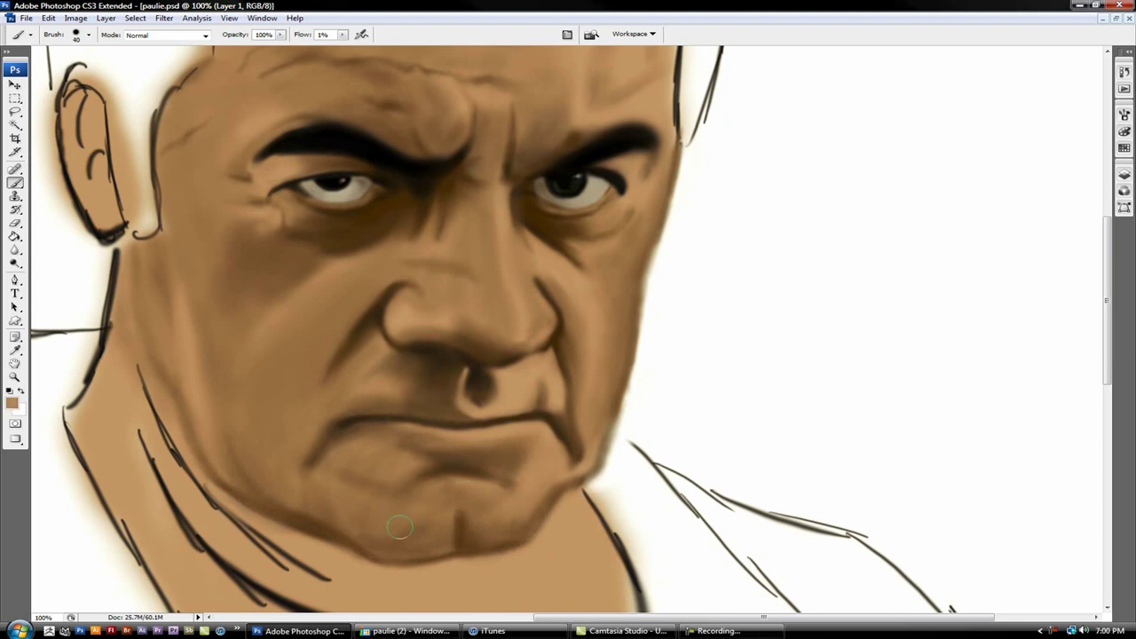
{"action": "key", "text": "bracketright"}
{"action": "key", "text": "bracketright"}
{"action": "scroll", "coordinate": [394, 399], "scroll_direction": "down", "scroll_amount": 3}
{"action": "key", "text": "bracketleft"}
{"action": "key", "text": "bracketleft"}
{"action": "left_click", "coordinate": [352, 385], "text": "alt"}
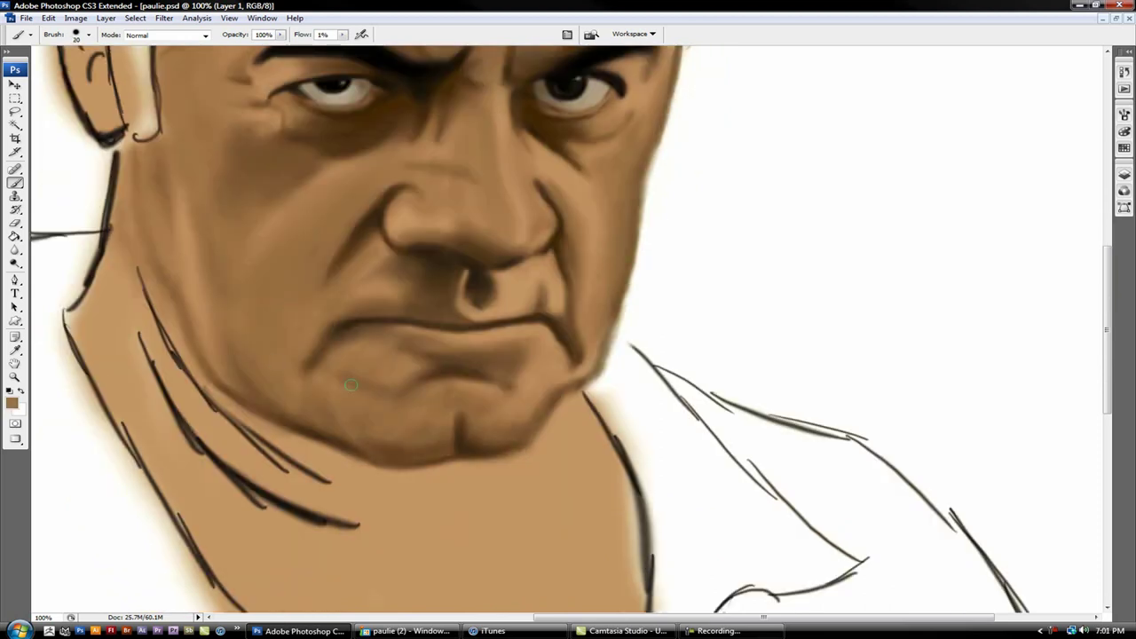
{"action": "scroll", "coordinate": [366, 446], "scroll_direction": "up", "scroll_amount": 2}
{"action": "mouse_move", "coordinate": [444, 440]}
{"action": "left_mouse_down"}
{"action": "mouse_move", "coordinate": [471, 479]}
{"action": "mouse_move", "coordinate": [373, 497]}
{"action": "left_mouse_up"}
{"action": "left_click_drag", "start_coordinate": [435, 470], "coordinate": [364, 484]}
Step: Shade below the lower lip and around the chin, blending with sampled lighter browns
{"action": "left_click", "coordinate": [417, 418], "text": "alt"}
{"action": "mouse_move", "coordinate": [404, 435]}
{"action": "left_mouse_down"}
{"action": "mouse_move", "coordinate": [377, 453]}
{"action": "mouse_move", "coordinate": [397, 384]}
{"action": "left_mouse_up"}
{"action": "left_click", "coordinate": [348, 396], "text": "alt"}
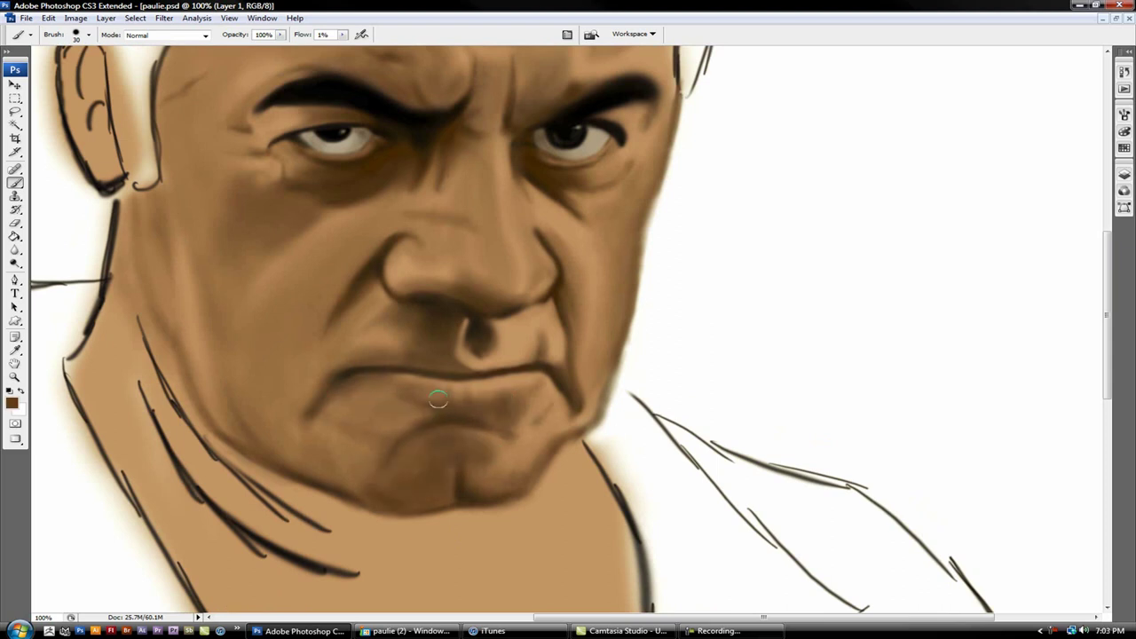
{"action": "left_click_drag", "start_coordinate": [474, 450], "coordinate": [399, 418]}
{"action": "left_click", "coordinate": [431, 454], "text": "alt"}
{"action": "left_click_drag", "start_coordinate": [543, 444], "coordinate": [577, 409]}
Step: Darken the left cheek with dark brown, then sample light tan with a smaller brush
{"action": "left_click", "coordinate": [516, 347], "text": "alt"}
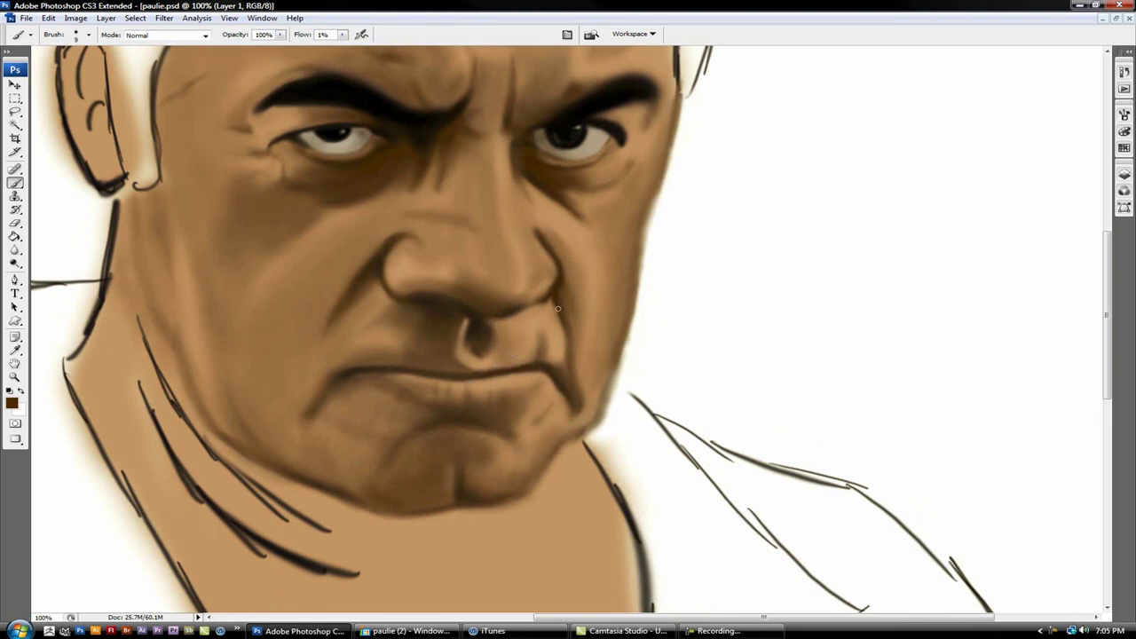
{"action": "scroll", "coordinate": [565, 288], "scroll_direction": "up", "scroll_amount": 1}
{"action": "left_click_drag", "start_coordinate": [359, 306], "coordinate": [293, 471]}
{"action": "left_click_drag", "start_coordinate": [324, 409], "coordinate": [297, 480]}
{"action": "mouse_move", "coordinate": [391, 391]}
{"action": "left_mouse_down"}
{"action": "mouse_move", "coordinate": [329, 349]}
{"action": "mouse_move", "coordinate": [287, 457]}
{"action": "left_mouse_up"}
{"action": "left_click", "coordinate": [286, 457], "text": "alt"}
{"action": "key", "text": "bracketleft"}
{"action": "key", "text": "bracketleft"}
{"action": "key", "text": "bracketleft"}
{"action": "scroll", "coordinate": [267, 426], "scroll_direction": "down", "scroll_amount": 1}
{"action": "left_click", "coordinate": [219, 403], "text": "alt"}
{"action": "scroll", "coordinate": [219, 403], "scroll_direction": "up", "scroll_amount": 2}
Step: Soften beside the left eye and paint darker brown shading over the crown with a larger brush
{"action": "left_click", "coordinate": [262, 221], "text": "alt"}
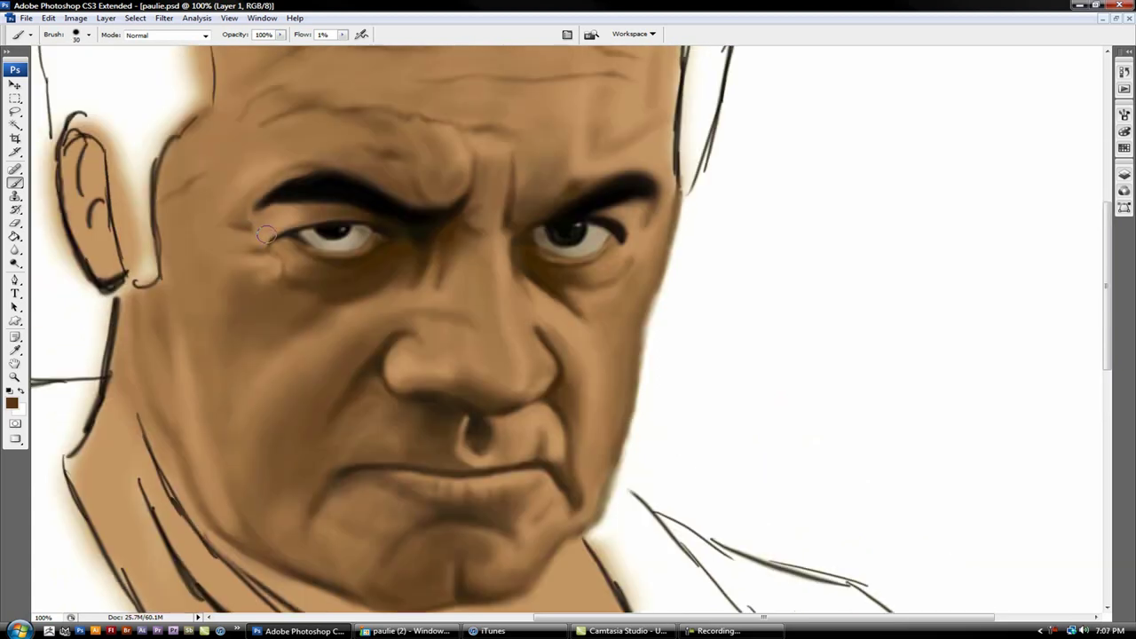
{"action": "left_click_drag", "start_coordinate": [266, 213], "coordinate": [253, 266]}
{"action": "scroll", "coordinate": [266, 251], "scroll_direction": "up", "scroll_amount": 2}
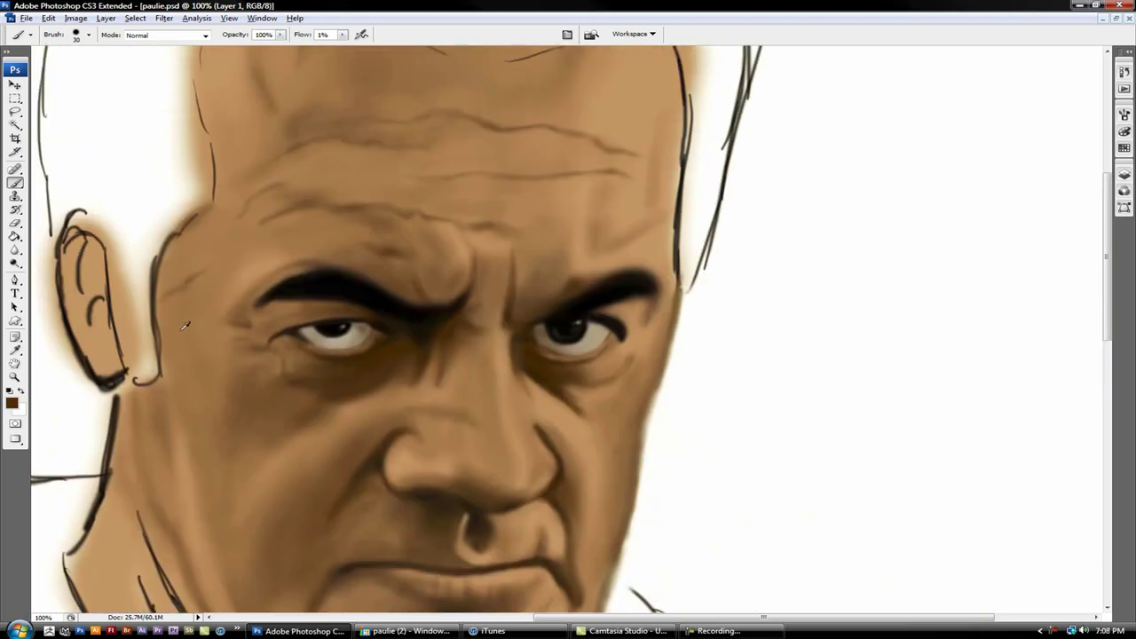
{"action": "scroll", "coordinate": [355, 222], "scroll_direction": "up", "scroll_amount": 2}
{"action": "key", "text": "bracketright"}
{"action": "key", "text": "bracketright"}
{"action": "key", "text": "bracketright"}
{"action": "scroll", "coordinate": [464, 223], "scroll_direction": "up", "scroll_amount": 2}
{"action": "left_click_drag", "start_coordinate": [421, 96], "coordinate": [497, 160]}
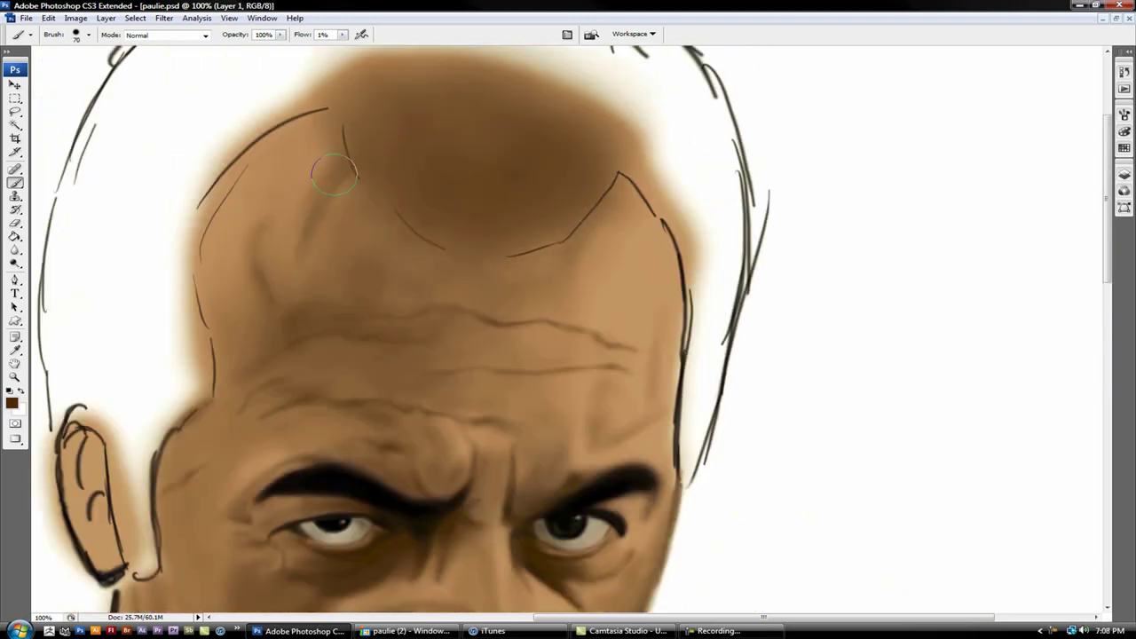
Step: Sample a light tan from the forehead and reduce the brush to a fine size
{"action": "key", "text": "bracketleft"}
{"action": "key", "text": "bracketleft"}
{"action": "key", "text": "bracketleft"}
{"action": "left_click", "coordinate": [221, 318], "text": "alt"}
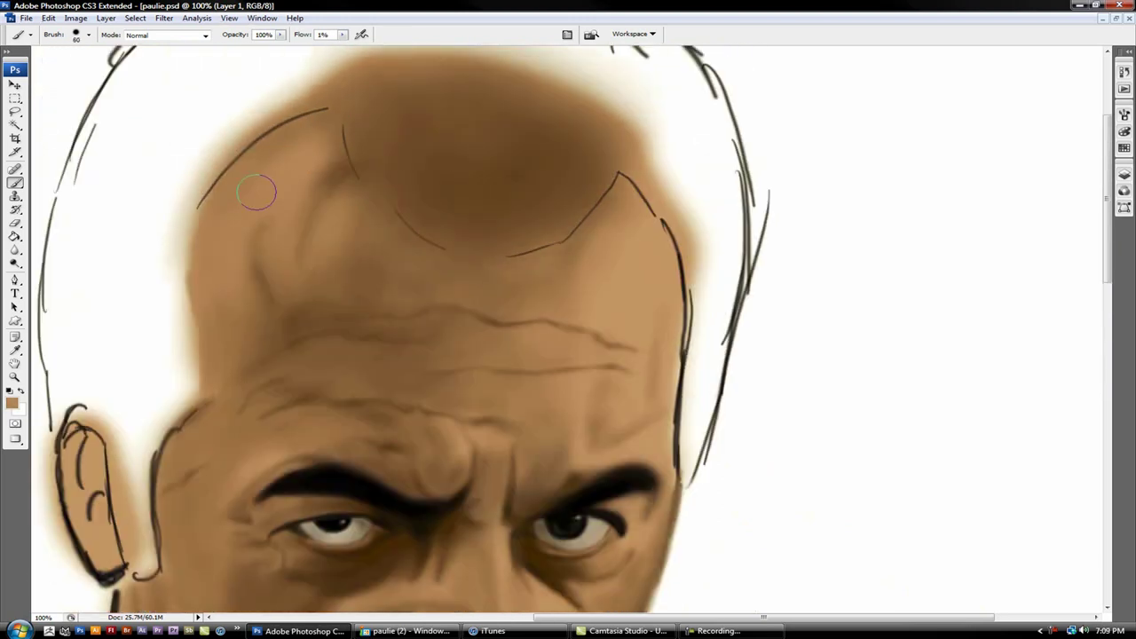
{"action": "scroll", "coordinate": [293, 248], "scroll_direction": "down", "scroll_amount": 2}
{"action": "scroll", "coordinate": [340, 195], "scroll_direction": "down", "scroll_amount": 2}
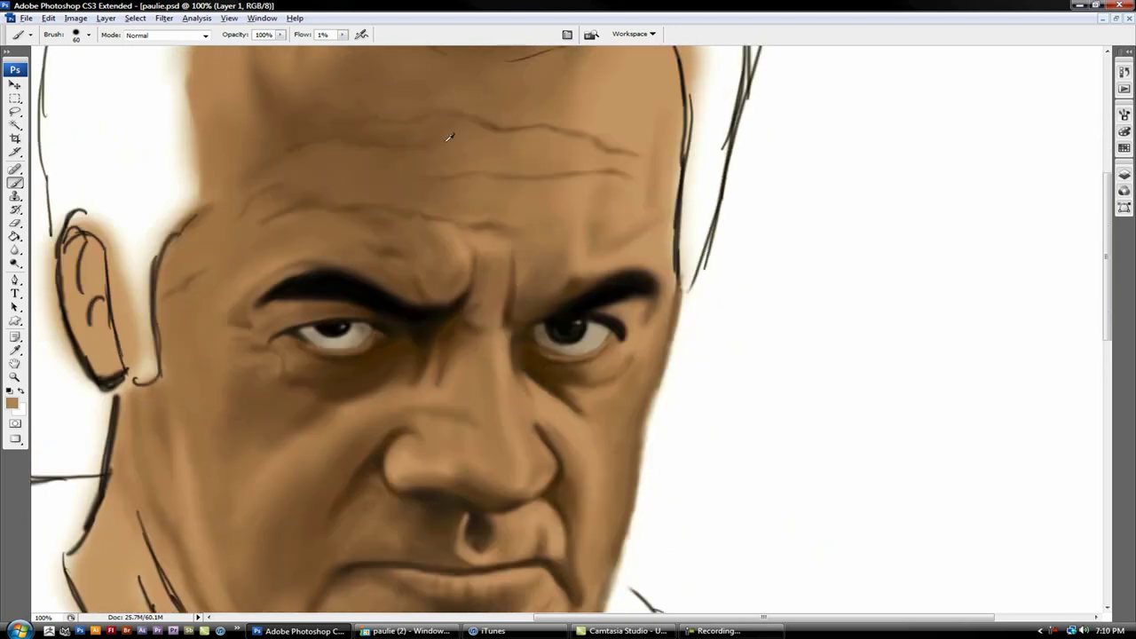
{"action": "key", "text": "bracketleft"}
{"action": "key", "text": "bracketleft"}
{"action": "key", "text": "bracketleft"}
{"action": "scroll", "coordinate": [388, 263], "scroll_direction": "down", "scroll_amount": 2}
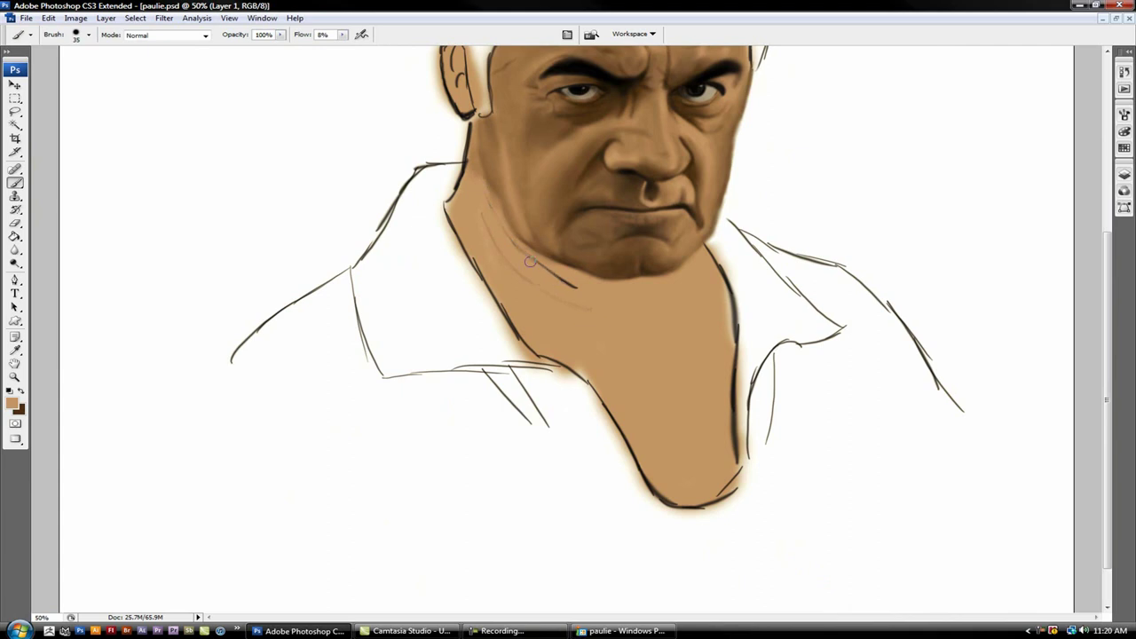
Step: Paint dark brown shadow strokes on the neck, building them up at 1% flow
{"action": "scroll", "coordinate": [532, 293], "scroll_direction": "up", "scroll_amount": 2}
{"action": "left_click", "coordinate": [603, 367], "text": "alt"}
{"action": "mouse_move", "coordinate": [582, 390]}
{"action": "left_mouse_down"}
{"action": "mouse_move", "coordinate": [497, 355]}
{"action": "mouse_move", "coordinate": [483, 310]}
{"action": "mouse_move", "coordinate": [524, 378]}
{"action": "left_mouse_up"}
{"action": "key", "text": "shift+0"}
{"action": "key", "text": "shift+1"}
{"action": "mouse_move", "coordinate": [488, 310]}
{"action": "left_mouse_down"}
{"action": "mouse_move", "coordinate": [521, 333]}
{"action": "mouse_move", "coordinate": [559, 391]}
{"action": "mouse_move", "coordinate": [484, 342]}
{"action": "left_mouse_up"}
Step: Blend the neck shadow with lighter brown, then shade neck and chest darker with an 80 brush
{"action": "left_click", "coordinate": [484, 352], "text": "alt"}
{"action": "mouse_move", "coordinate": [480, 274]}
{"action": "left_mouse_down"}
{"action": "mouse_move", "coordinate": [497, 337]}
{"action": "mouse_move", "coordinate": [501, 311]}
{"action": "mouse_move", "coordinate": [490, 300]}
{"action": "left_mouse_up"}
{"action": "left_click", "coordinate": [497, 306], "text": "alt"}
{"action": "key", "text": "bracketright"}
{"action": "key", "text": "bracketright"}
{"action": "key", "text": "bracketright"}
{"action": "mouse_move", "coordinate": [544, 380]}
{"action": "left_mouse_down"}
{"action": "mouse_move", "coordinate": [621, 524]}
{"action": "mouse_move", "coordinate": [634, 388]}
{"action": "left_mouse_up"}
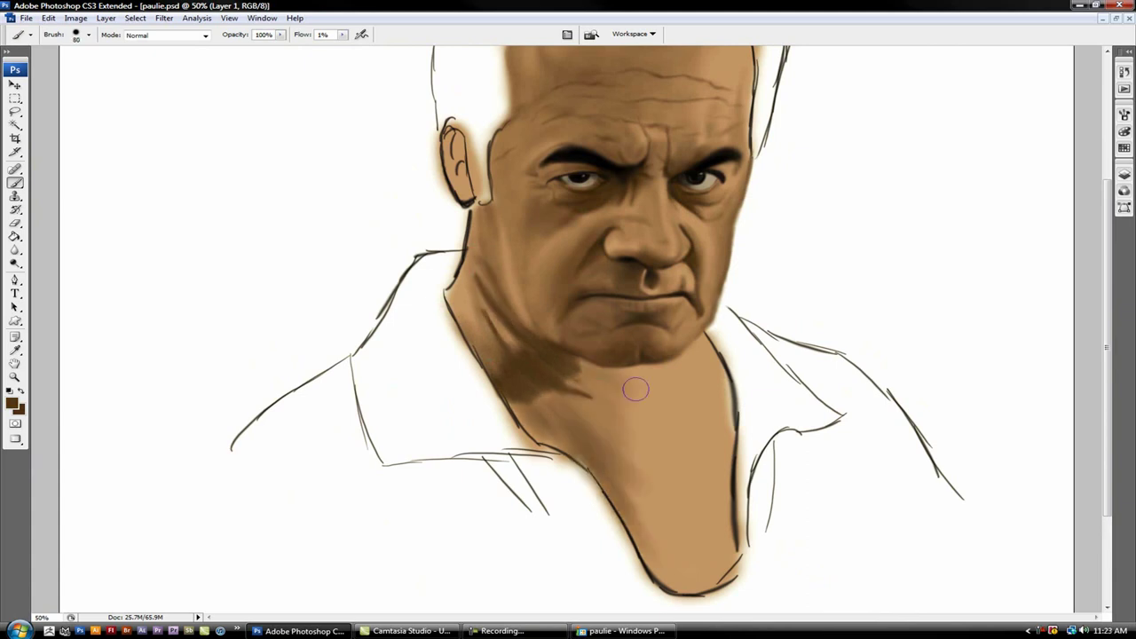
{"action": "left_click_drag", "start_coordinate": [639, 346], "coordinate": [733, 471]}
{"action": "left_click_drag", "start_coordinate": [733, 373], "coordinate": [723, 501]}
{"action": "mouse_move", "coordinate": [568, 453]}
{"action": "left_mouse_down"}
{"action": "mouse_move", "coordinate": [540, 362]}
{"action": "mouse_move", "coordinate": [462, 311]}
{"action": "left_mouse_up"}
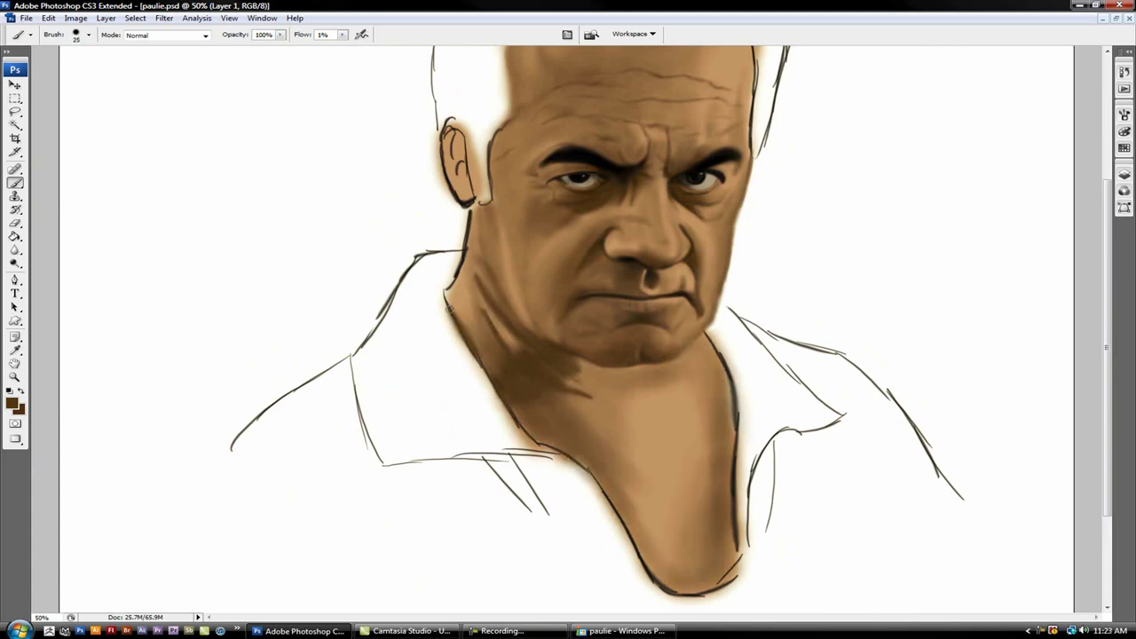
Step: Lighten the neck shadow with a size-25 brush, keeping flow at 1%
{"action": "left_click", "coordinate": [461, 310], "text": "alt"}
{"action": "key", "text": "bracketleft"}
{"action": "key", "text": "bracketleft"}
{"action": "key", "text": "bracketleft"}
{"action": "mouse_move", "coordinate": [452, 266]}
{"action": "left_mouse_down"}
{"action": "mouse_move", "coordinate": [513, 371]}
{"action": "mouse_move", "coordinate": [448, 298]}
{"action": "mouse_move", "coordinate": [457, 239]}
{"action": "mouse_move", "coordinate": [450, 298]}
{"action": "mouse_move", "coordinate": [493, 221]}
{"action": "mouse_move", "coordinate": [476, 276]}
{"action": "left_mouse_up"}
{"action": "key", "text": "0"}
{"action": "key", "text": "4"}
{"action": "key", "text": "0"}
{"action": "key", "text": "1"}
Step: Smooth the neck's left and right edges and chin underside, adding soft darker shading with a 70 brush
{"action": "left_click", "coordinate": [475, 257], "text": "alt"}
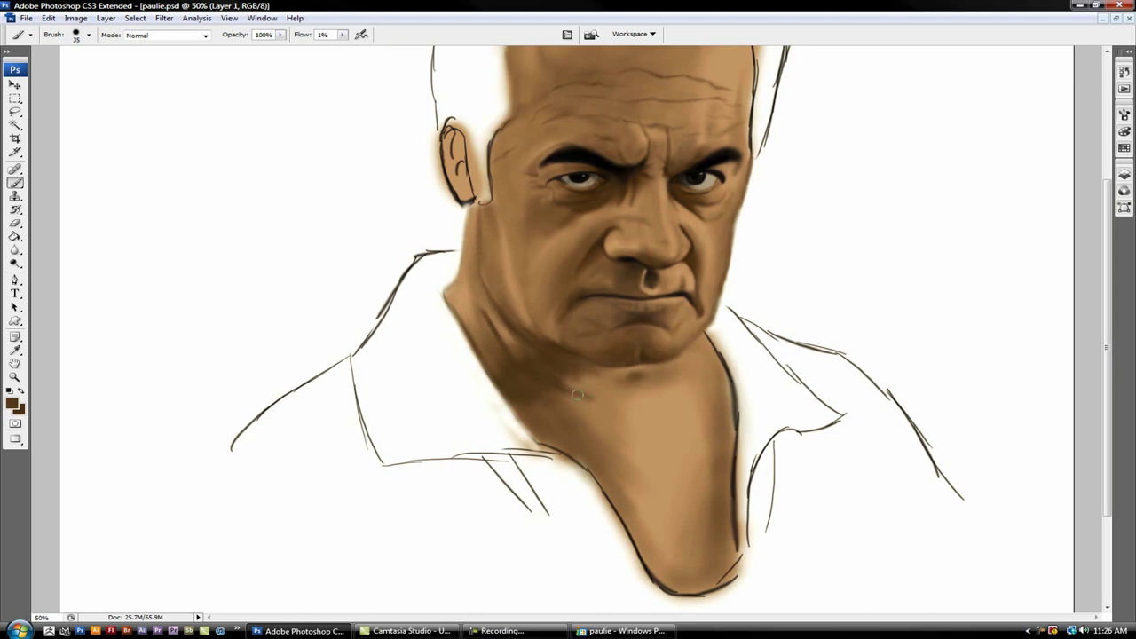
{"action": "left_click", "coordinate": [502, 328], "text": "alt"}
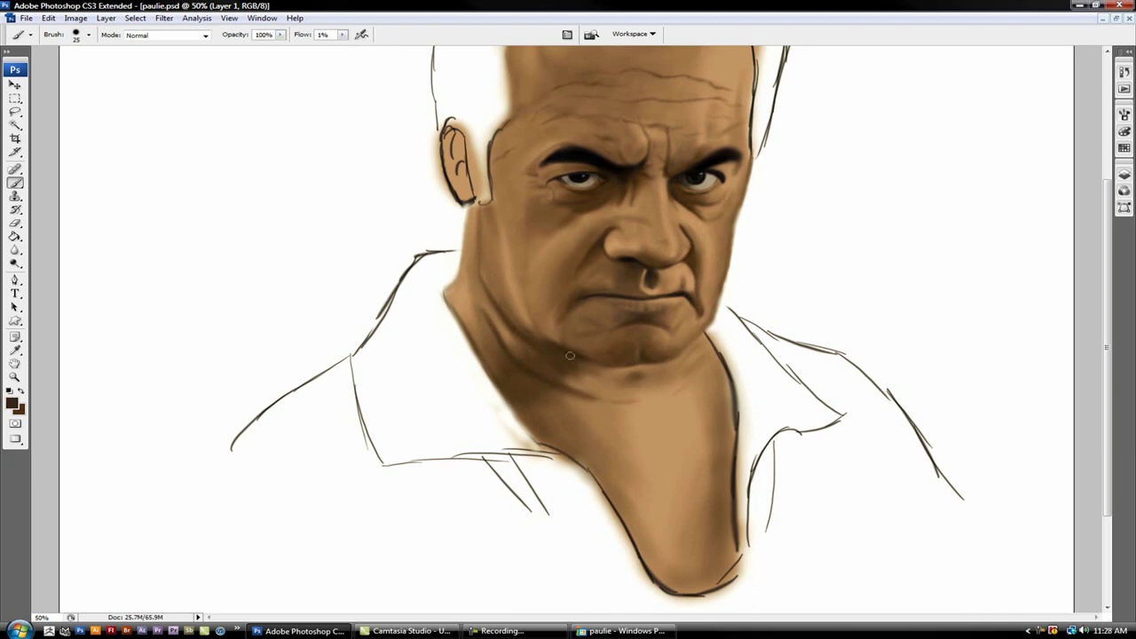
{"action": "mouse_move", "coordinate": [610, 394]}
{"action": "left_mouse_down"}
{"action": "mouse_move", "coordinate": [637, 369]}
{"action": "mouse_move", "coordinate": [577, 462]}
{"action": "left_mouse_up"}
{"action": "mouse_move", "coordinate": [568, 412]}
{"action": "left_mouse_down"}
{"action": "mouse_move", "coordinate": [591, 466]}
{"action": "mouse_move", "coordinate": [684, 593]}
{"action": "mouse_move", "coordinate": [741, 448]}
{"action": "mouse_move", "coordinate": [724, 309]}
{"action": "left_mouse_up"}
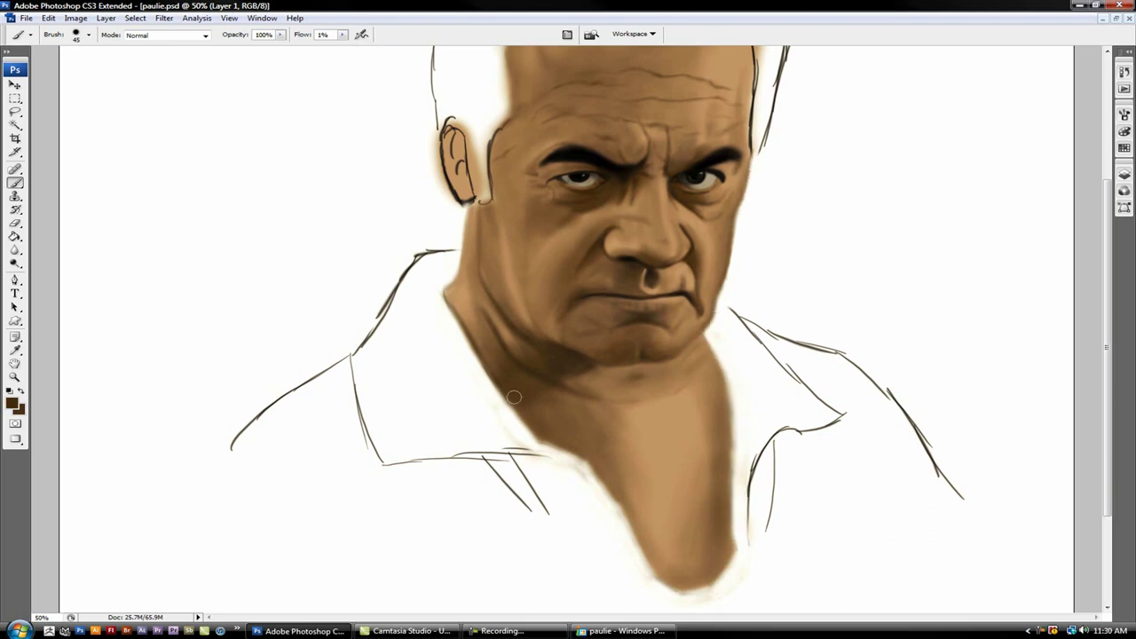
{"action": "left_click_drag", "start_coordinate": [731, 555], "coordinate": [719, 355]}
{"action": "key", "text": "bracketright"}
{"action": "key", "text": "bracketright"}
{"action": "key", "text": "bracketright"}
{"action": "mouse_move", "coordinate": [733, 519]}
{"action": "left_mouse_down"}
{"action": "mouse_move", "coordinate": [700, 414]}
{"action": "mouse_move", "coordinate": [660, 517]}
{"action": "mouse_move", "coordinate": [679, 393]}
{"action": "left_mouse_up"}
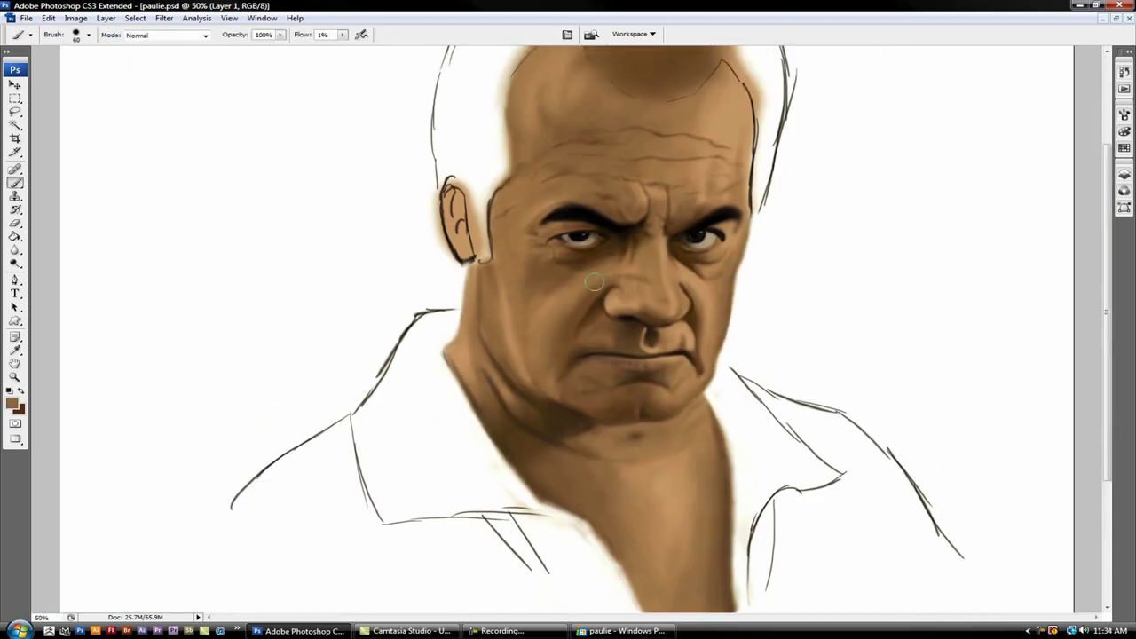
Step: Lighten the ear's dark outline with a smaller brush, ending at 2% flow zoomed on the ear
{"action": "left_click", "coordinate": [594, 282], "text": "alt"}
{"action": "scroll", "coordinate": [766, 246], "scroll_direction": "up", "scroll_amount": 2}
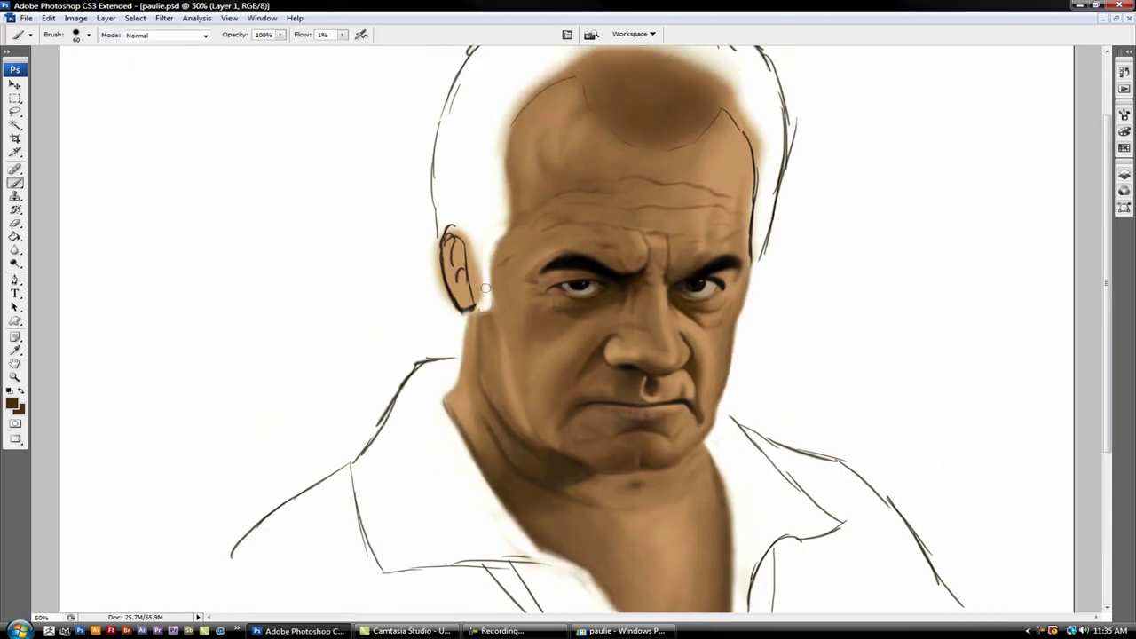
{"action": "key", "text": "ctrl+alt+z"}
{"action": "key", "text": "bracketleft"}
{"action": "key", "text": "bracketleft"}
{"action": "key", "text": "bracketleft"}
{"action": "left_click_drag", "start_coordinate": [448, 284], "coordinate": [461, 240]}
{"action": "key", "text": "x"}
{"action": "key", "text": "x"}
{"action": "key", "text": "shift+0"}
{"action": "key", "text": "shift+2"}
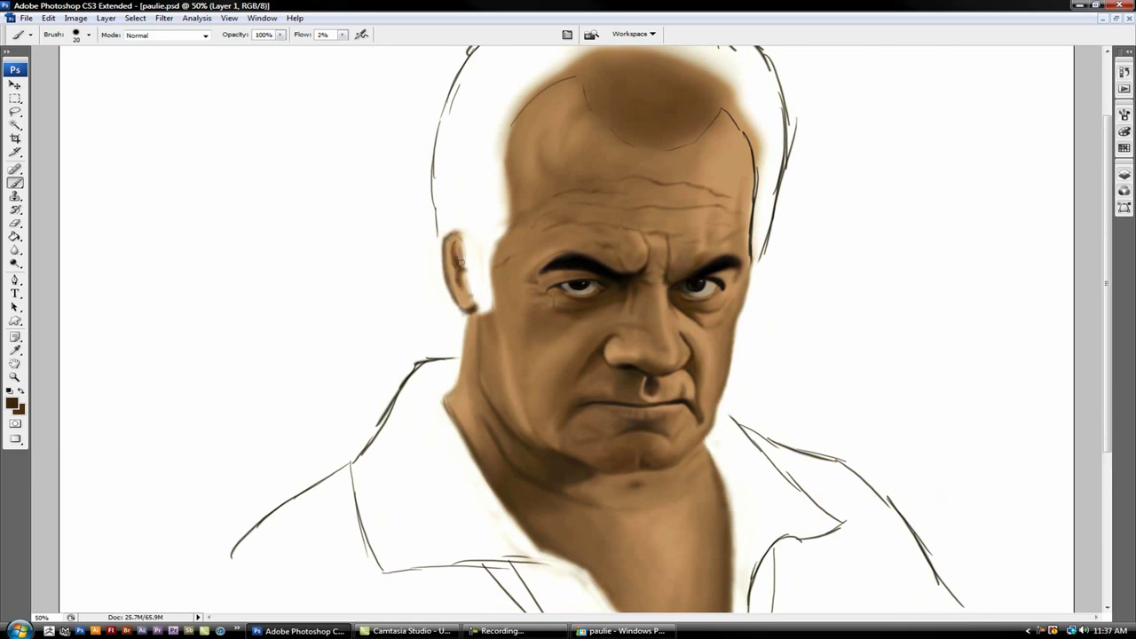
{"action": "left_click", "coordinate": [461, 262], "text": "ctrl"}
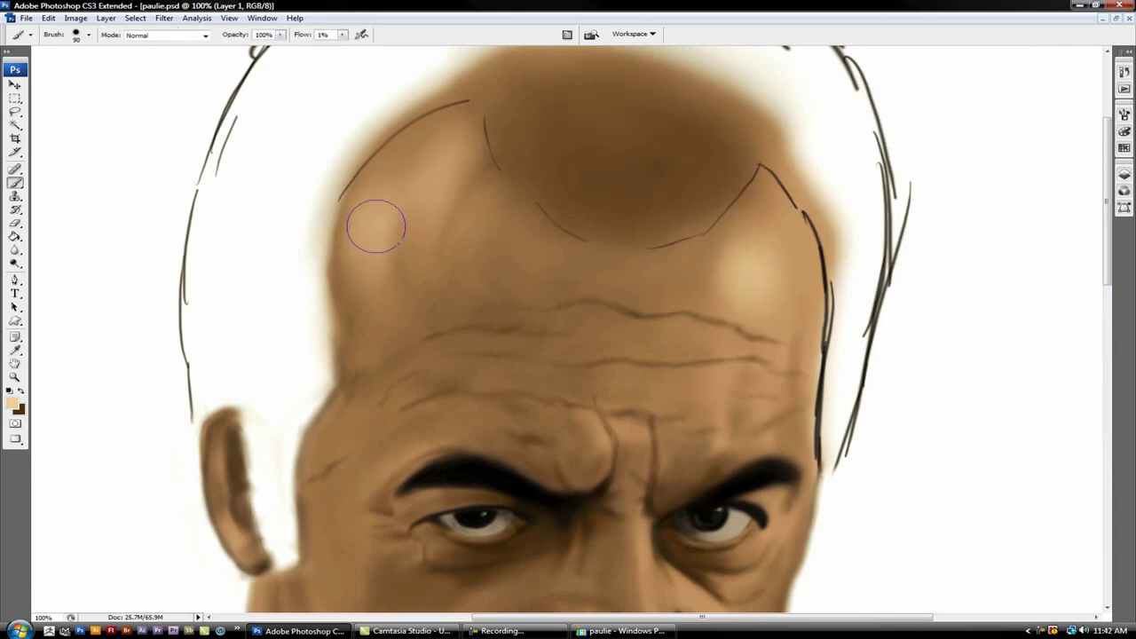
Step: Highlight a forehead wrinkle with a size-15 light brush and brighten the lower lip slightly
{"action": "scroll", "coordinate": [787, 324], "scroll_direction": "down", "scroll_amount": 3}
{"action": "key", "text": "bracketleft"}
{"action": "key", "text": "bracketleft"}
{"action": "key", "text": "bracketleft"}
{"action": "left_click_drag", "start_coordinate": [681, 264], "coordinate": [770, 259]}
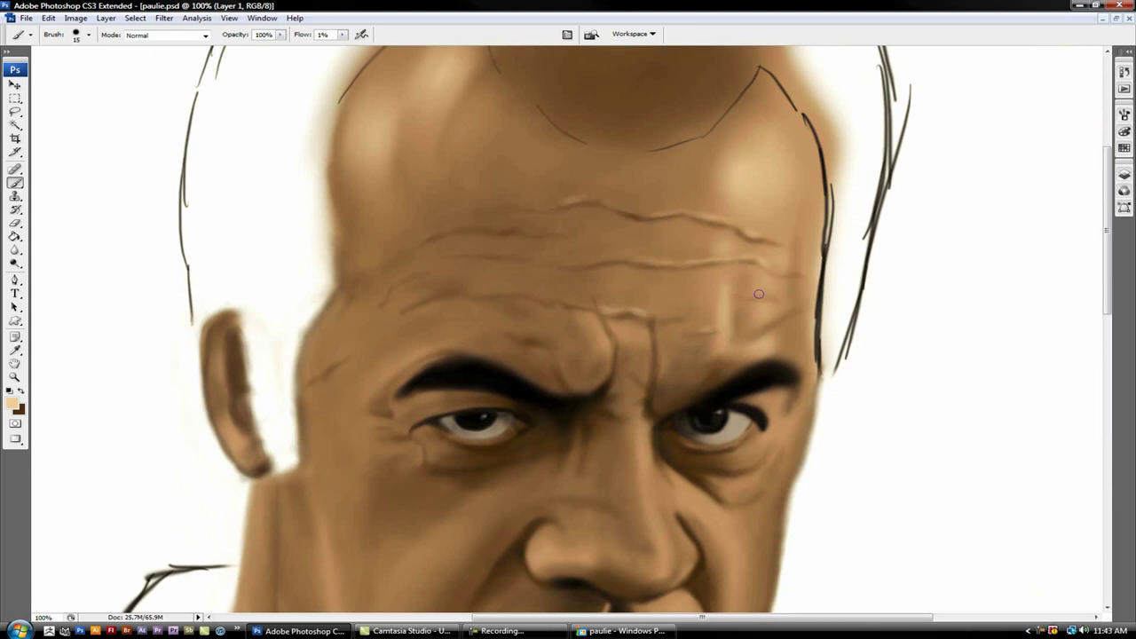
{"action": "scroll", "coordinate": [688, 252], "scroll_direction": "down", "scroll_amount": 2}
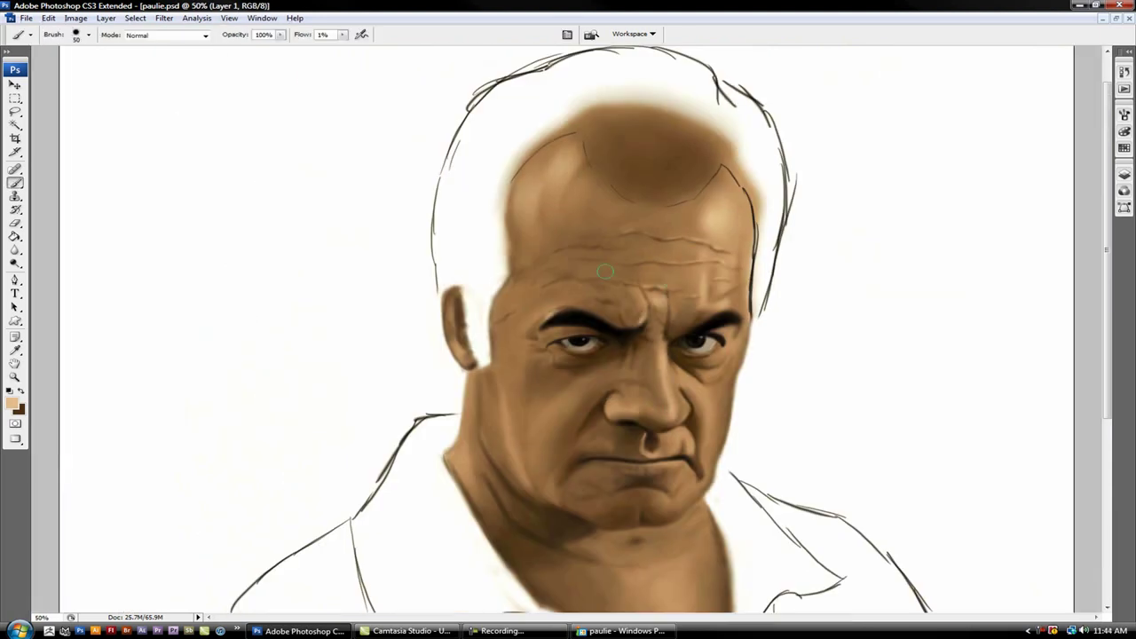
{"action": "scroll", "coordinate": [713, 401], "scroll_direction": "up", "scroll_amount": 1}
{"action": "left_click_drag", "start_coordinate": [566, 425], "coordinate": [543, 430]}
Step: Shade the upper edge of the ear with a sampled dark brown
{"action": "scroll", "coordinate": [765, 328], "scroll_direction": "down", "scroll_amount": 1}
{"action": "scroll", "coordinate": [777, 341], "scroll_direction": "down", "scroll_amount": 1}
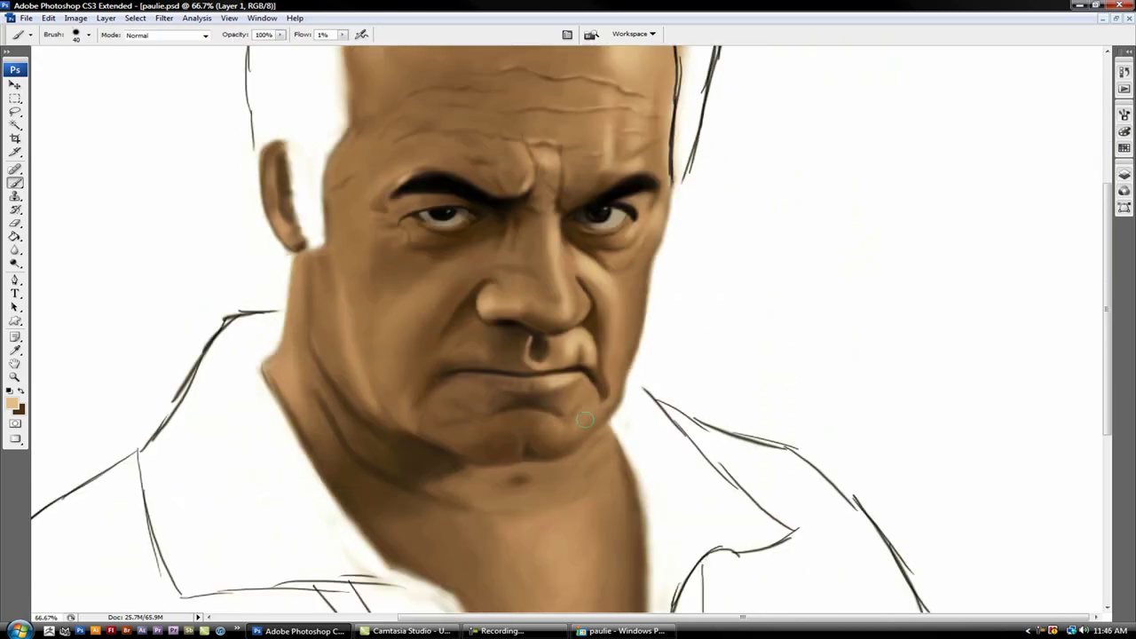
{"action": "scroll", "coordinate": [789, 350], "scroll_direction": "down", "scroll_amount": 1}
{"action": "scroll", "coordinate": [791, 352], "scroll_direction": "up", "scroll_amount": 6}
{"action": "left_click", "coordinate": [281, 380], "text": "alt"}
{"action": "left_click", "coordinate": [270, 360], "text": "alt"}
{"action": "left_click_drag", "start_coordinate": [264, 337], "coordinate": [266, 351]}
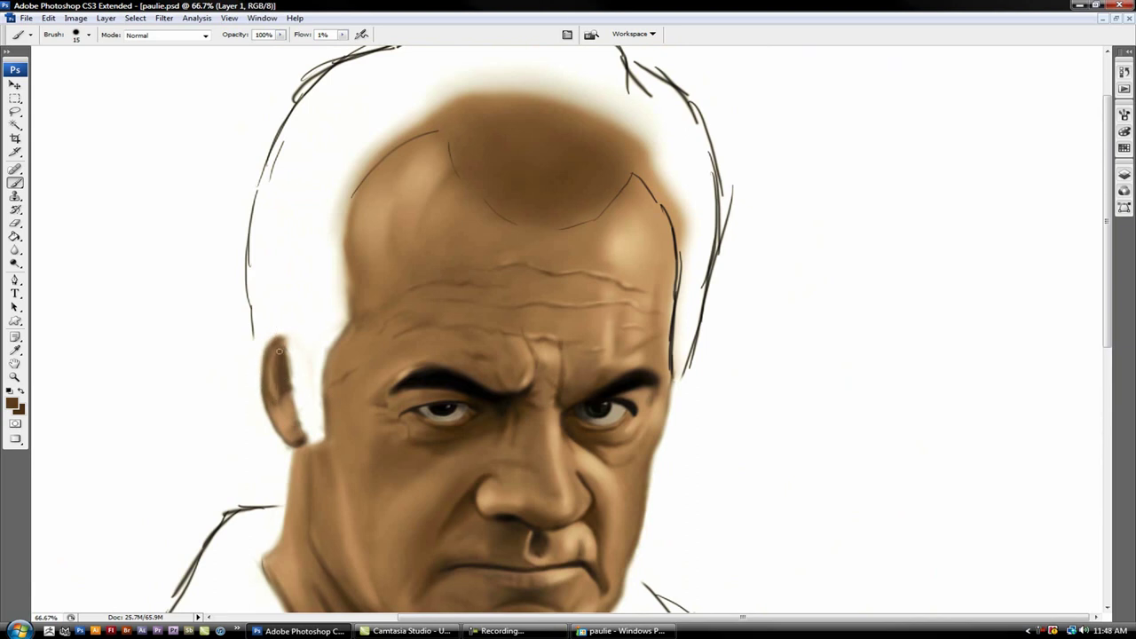
Step: Paint light scalp highlights with a size-25 brush, then undo them
{"action": "scroll", "coordinate": [306, 443], "scroll_direction": "down", "scroll_amount": 1}
{"action": "scroll", "coordinate": [482, 235], "scroll_direction": "up", "scroll_amount": 2}
{"action": "key", "text": "bracketright"}
{"action": "mouse_move", "coordinate": [444, 184]}
{"action": "left_mouse_down"}
{"action": "mouse_move", "coordinate": [460, 229]}
{"action": "mouse_move", "coordinate": [515, 273]}
{"action": "left_mouse_up"}
{"action": "key", "text": "bracketright"}
{"action": "key", "text": "bracketright"}
{"action": "key", "text": "bracketright"}
{"action": "key", "text": "ctrl+alt+z"}
{"action": "key", "text": "ctrl+alt+z"}
Step: Soften the scalp's left and right edges and the face's right edge with light tan
{"action": "left_click_drag", "start_coordinate": [451, 185], "coordinate": [350, 244]}
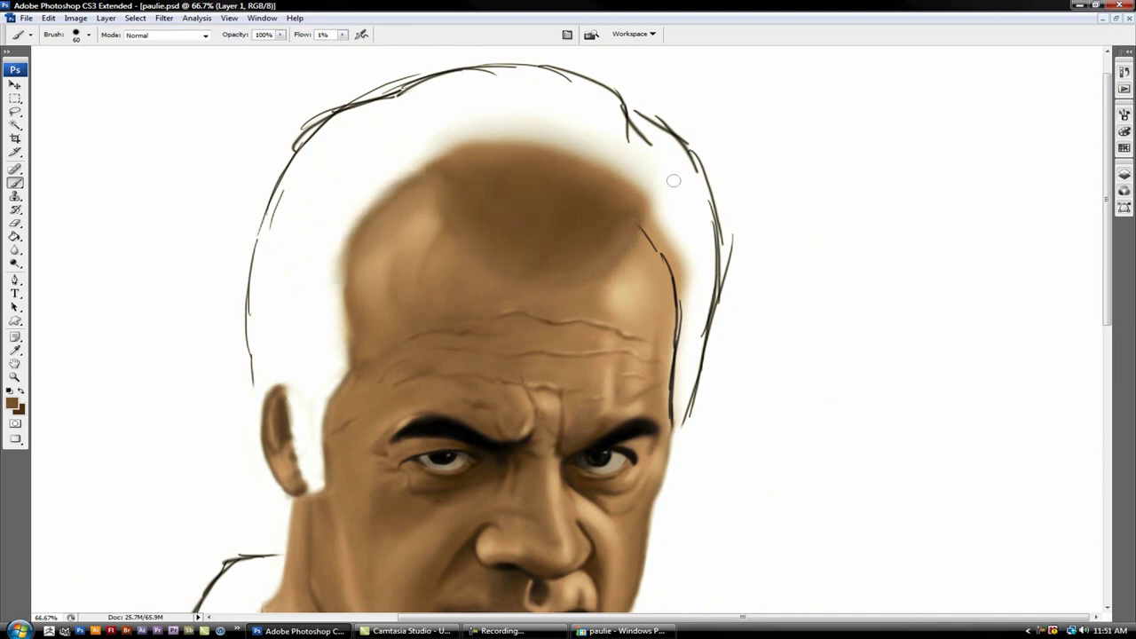
{"action": "left_click_drag", "start_coordinate": [674, 181], "coordinate": [679, 426]}
{"action": "key", "text": "bracketleft"}
{"action": "key", "text": "bracketleft"}
{"action": "key", "text": "bracketleft"}
{"action": "left_click", "coordinate": [664, 328], "text": "alt"}
{"action": "left_click_drag", "start_coordinate": [663, 328], "coordinate": [680, 312]}
{"action": "scroll", "coordinate": [642, 233], "scroll_direction": "down", "scroll_amount": 3}
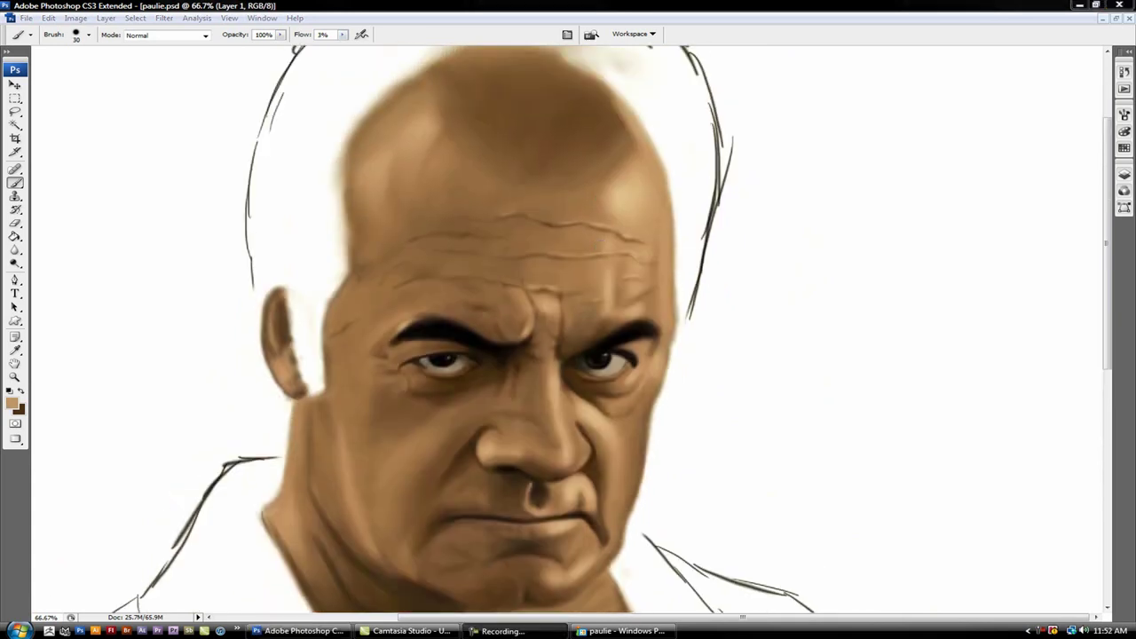
{"action": "key", "text": "e"}
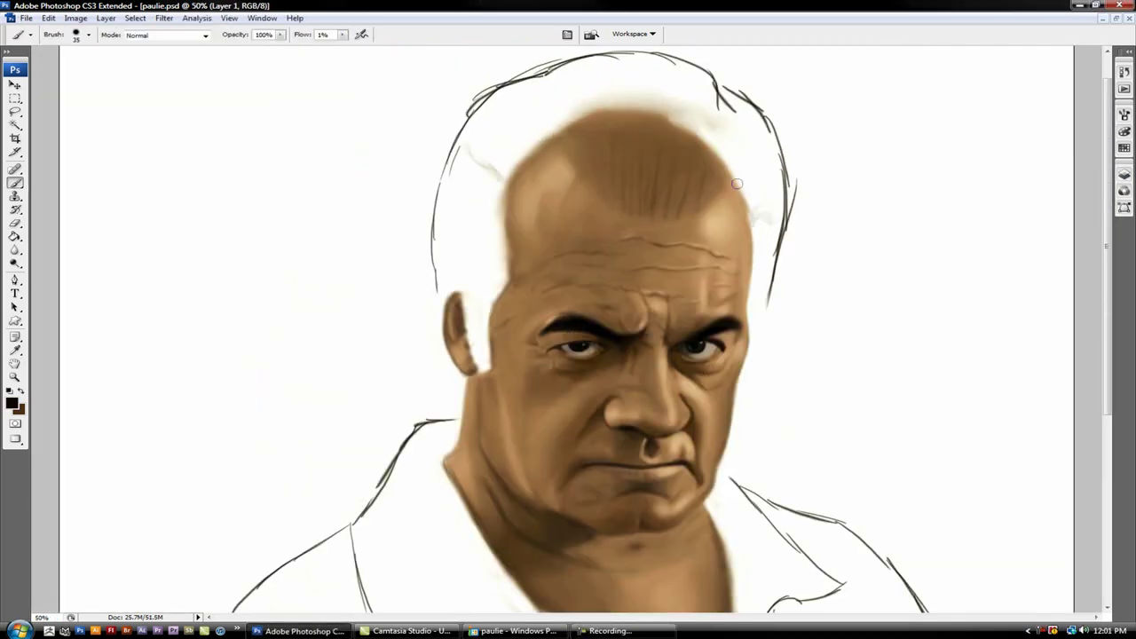
Step: Paint dark hair across the top and right of the head, erasing faint sketch lines
{"action": "mouse_move", "coordinate": [495, 131]}
{"action": "left_mouse_down"}
{"action": "mouse_move", "coordinate": [679, 120]}
{"action": "mouse_move", "coordinate": [768, 208]}
{"action": "left_mouse_up"}
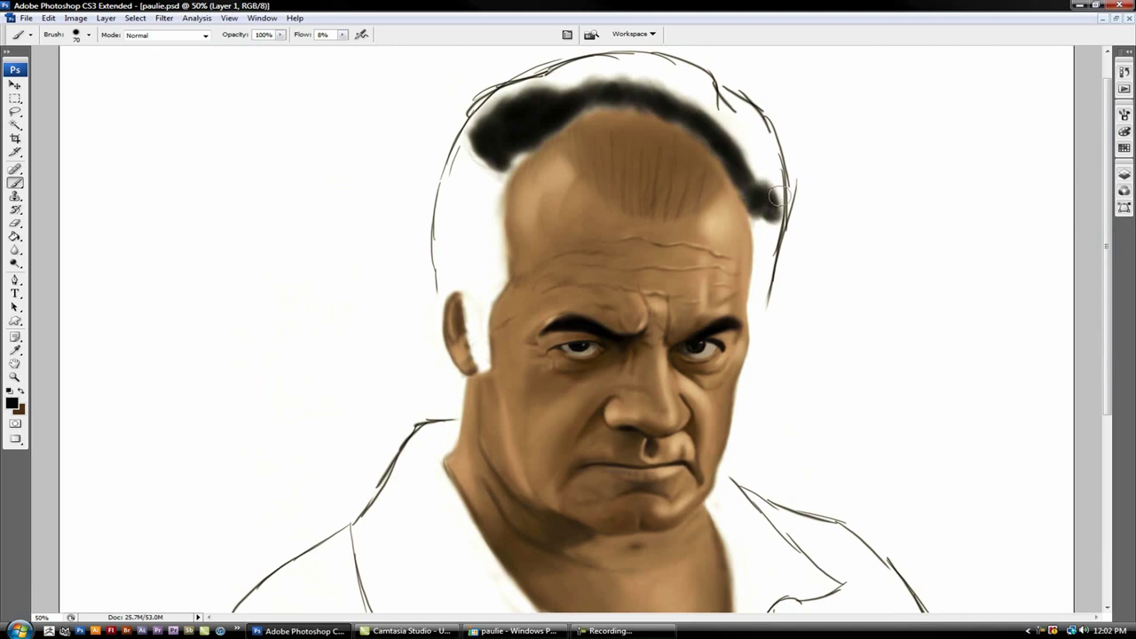
{"action": "left_click_drag", "start_coordinate": [710, 111], "coordinate": [773, 190]}
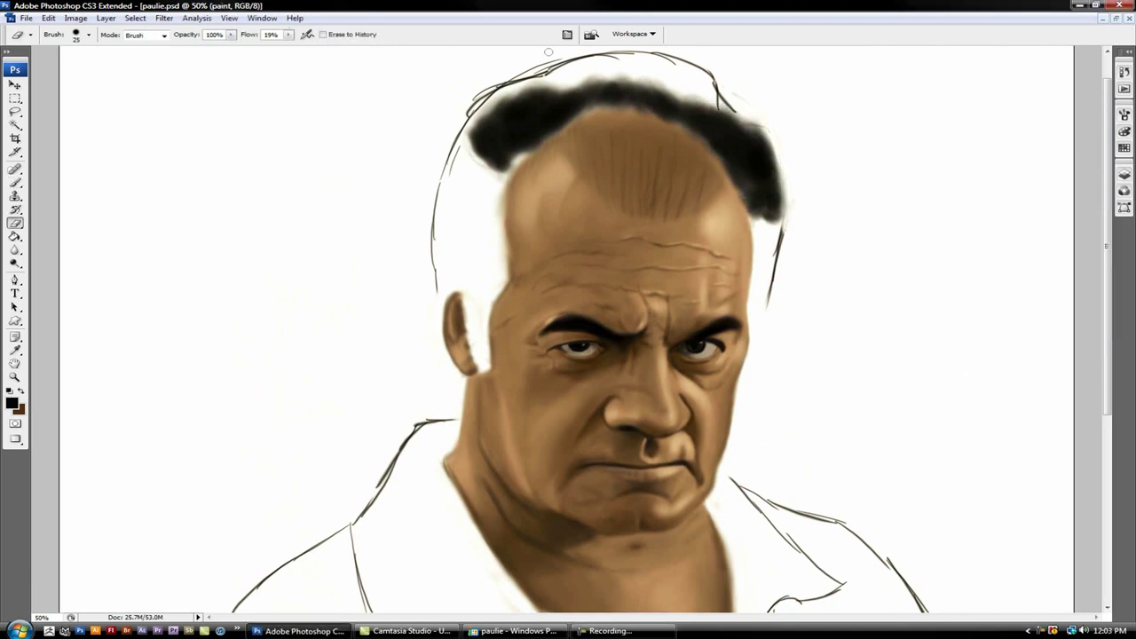
{"action": "mouse_move", "coordinate": [549, 52]}
{"action": "left_mouse_down"}
{"action": "mouse_move", "coordinate": [753, 101]}
{"action": "mouse_move", "coordinate": [436, 240]}
{"action": "mouse_move", "coordinate": [776, 266]}
{"action": "left_mouse_up"}
{"action": "key", "text": "b"}
{"action": "mouse_move", "coordinate": [773, 209]}
{"action": "left_mouse_down"}
{"action": "mouse_move", "coordinate": [739, 116]}
{"action": "mouse_move", "coordinate": [525, 134]}
{"action": "mouse_move", "coordinate": [553, 122]}
{"action": "left_mouse_up"}
Step: At 2% flow and brush 30, darken the hair's right edge, hairline and strands onto the scalp
{"action": "key", "text": "shift+0"}
{"action": "key", "text": "shift+2"}
{"action": "left_click_drag", "start_coordinate": [712, 185], "coordinate": [750, 178]}
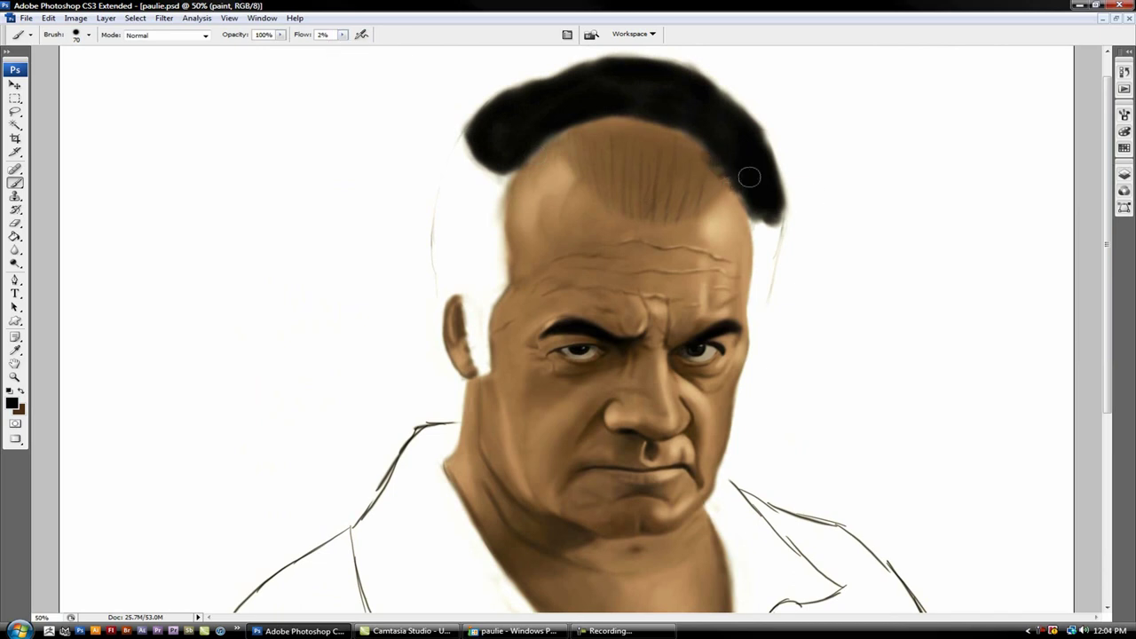
{"action": "key", "text": "bracketleft"}
{"action": "mouse_move", "coordinate": [585, 108]}
{"action": "left_mouse_down"}
{"action": "mouse_move", "coordinate": [621, 125]}
{"action": "mouse_move", "coordinate": [546, 127]}
{"action": "mouse_move", "coordinate": [589, 121]}
{"action": "mouse_move", "coordinate": [540, 107]}
{"action": "left_mouse_up"}
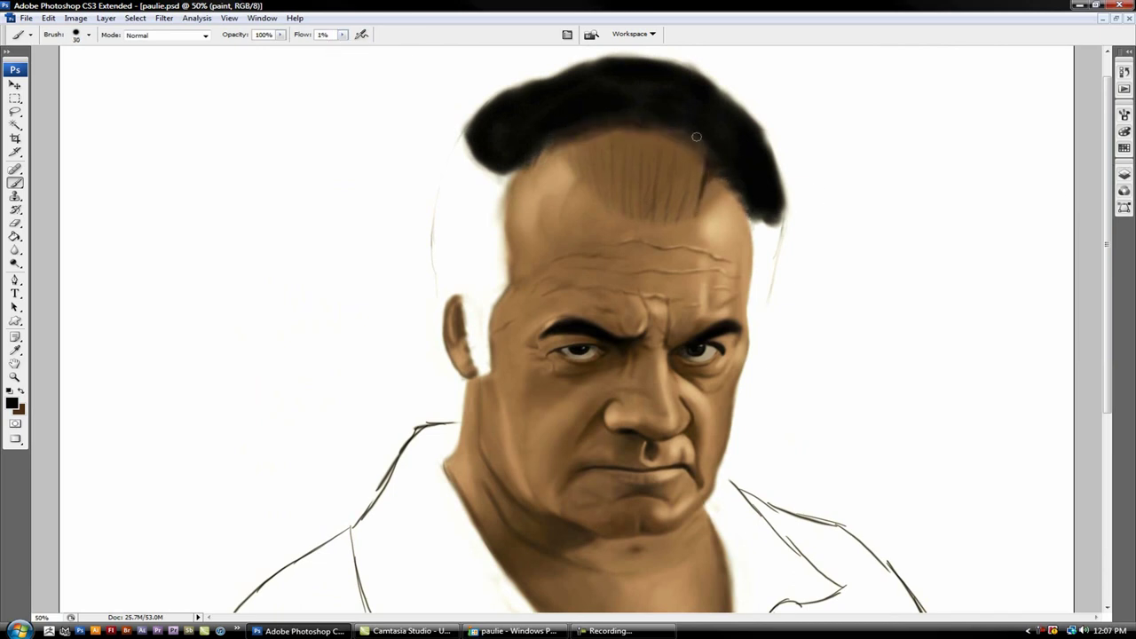
{"action": "left_click_drag", "start_coordinate": [697, 137], "coordinate": [670, 206]}
{"action": "mouse_move", "coordinate": [676, 128]}
{"action": "left_mouse_down"}
{"action": "mouse_move", "coordinate": [652, 213]}
{"action": "mouse_move", "coordinate": [630, 213]}
{"action": "left_mouse_up"}
{"action": "left_click_drag", "start_coordinate": [621, 126], "coordinate": [607, 185]}
Step: Add more dark hair strands across the scalp with a 35–45 brush
{"action": "key", "text": "bracketright"}
{"action": "left_click_drag", "start_coordinate": [595, 142], "coordinate": [568, 203]}
{"action": "left_click_drag", "start_coordinate": [622, 126], "coordinate": [586, 152]}
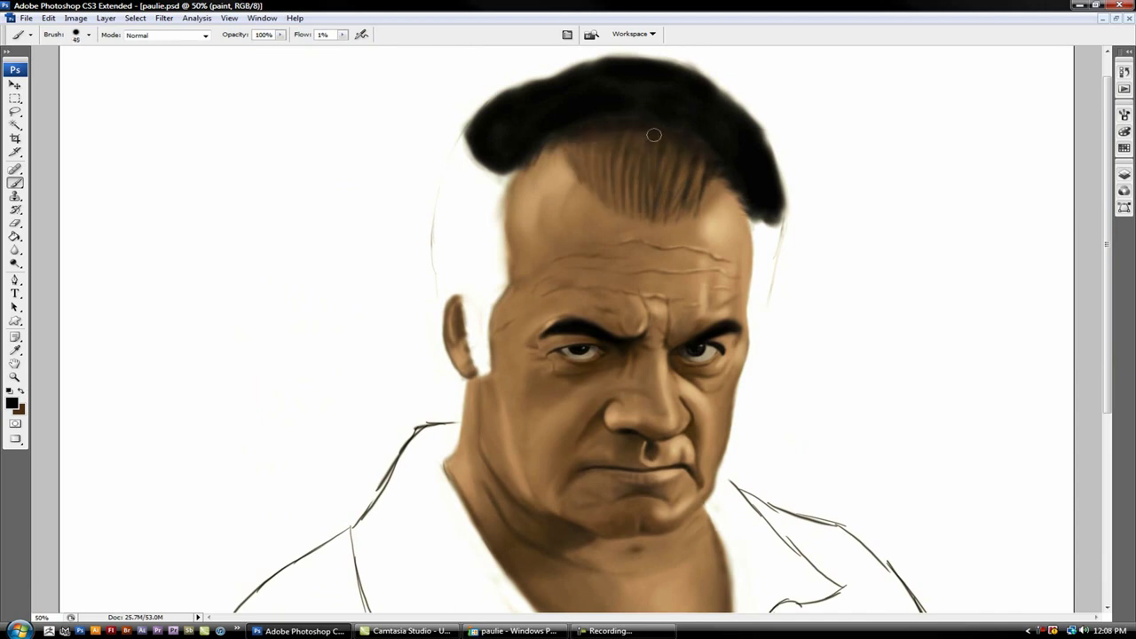
{"action": "left_click_drag", "start_coordinate": [657, 131], "coordinate": [622, 211]}
{"action": "left_click_drag", "start_coordinate": [604, 130], "coordinate": [586, 187]}
{"action": "mouse_move", "coordinate": [568, 132]}
{"action": "left_mouse_down"}
{"action": "mouse_move", "coordinate": [602, 141]}
{"action": "mouse_move", "coordinate": [661, 209]}
{"action": "left_mouse_up"}
{"action": "key", "text": "bracketright"}
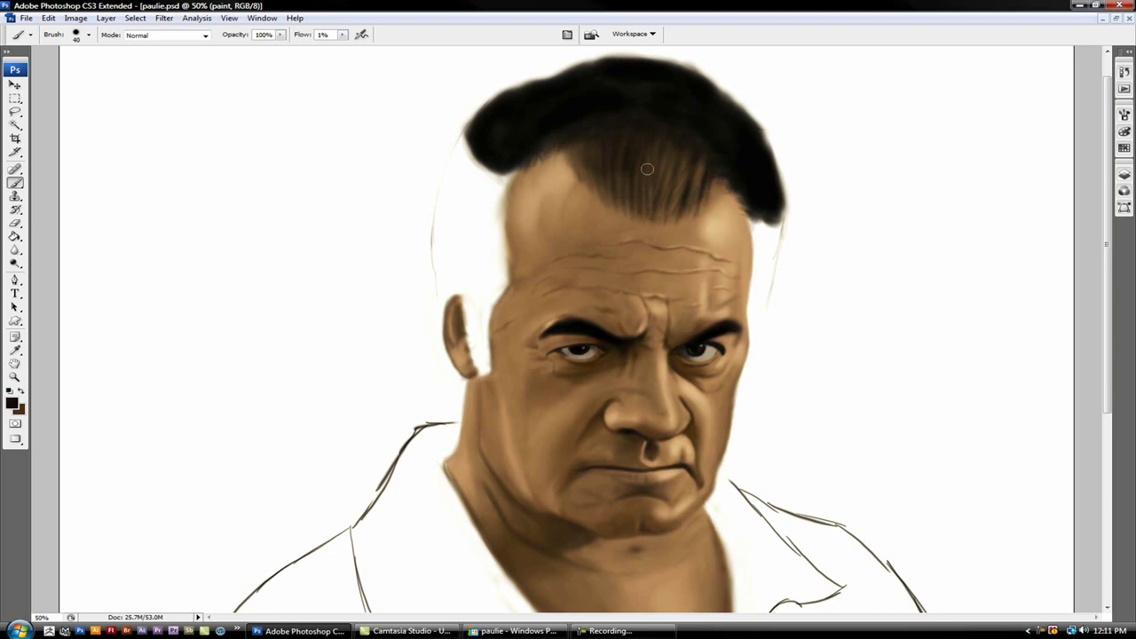
{"action": "left_click_drag", "start_coordinate": [616, 134], "coordinate": [586, 153]}
{"action": "left_click_drag", "start_coordinate": [666, 164], "coordinate": [702, 191]}
Step: Trim the hair's top edge with the eraser and thicken its upper-right edge
{"action": "scroll", "coordinate": [470, 124], "scroll_direction": "up", "scroll_amount": 1}
{"action": "key", "text": "e"}
{"action": "mouse_move", "coordinate": [509, 110]}
{"action": "left_mouse_down"}
{"action": "mouse_move", "coordinate": [526, 118]}
{"action": "mouse_move", "coordinate": [497, 149]}
{"action": "mouse_move", "coordinate": [605, 89]}
{"action": "left_mouse_up"}
{"action": "key", "text": "b"}
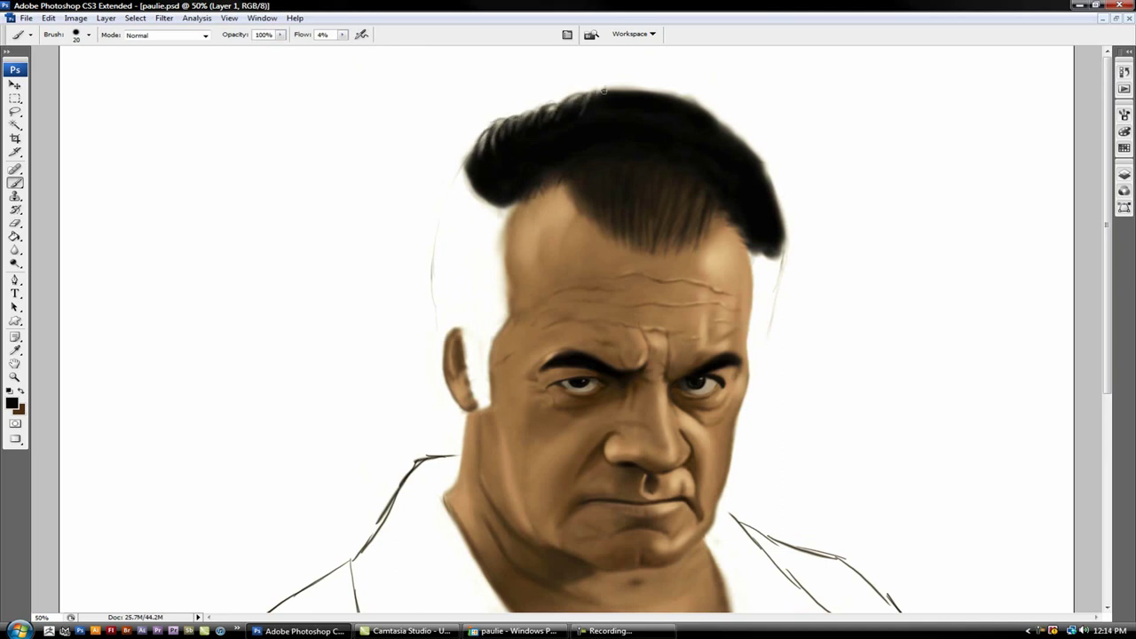
{"action": "mouse_move", "coordinate": [712, 110]}
{"action": "left_mouse_down"}
{"action": "mouse_move", "coordinate": [771, 181]}
{"action": "mouse_move", "coordinate": [785, 232]}
{"action": "left_mouse_up"}
{"action": "left_click_drag", "start_coordinate": [764, 162], "coordinate": [707, 106]}
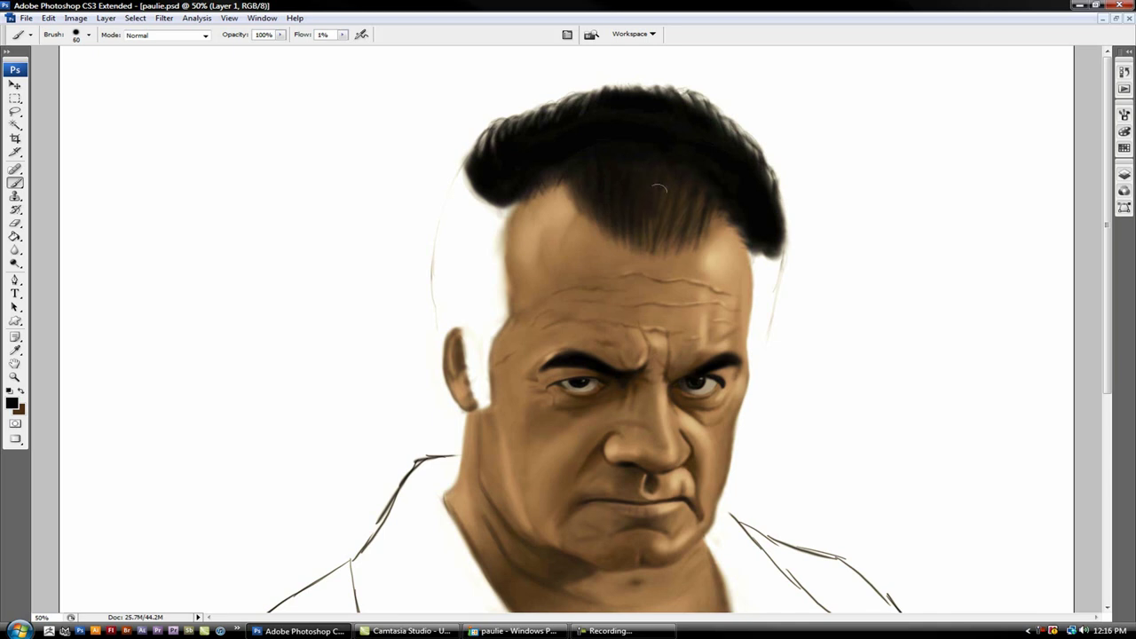
Step: Add soft lighter strokes across the hair, set flow to 1%, and pick a light hair colour
{"action": "key", "text": "e"}
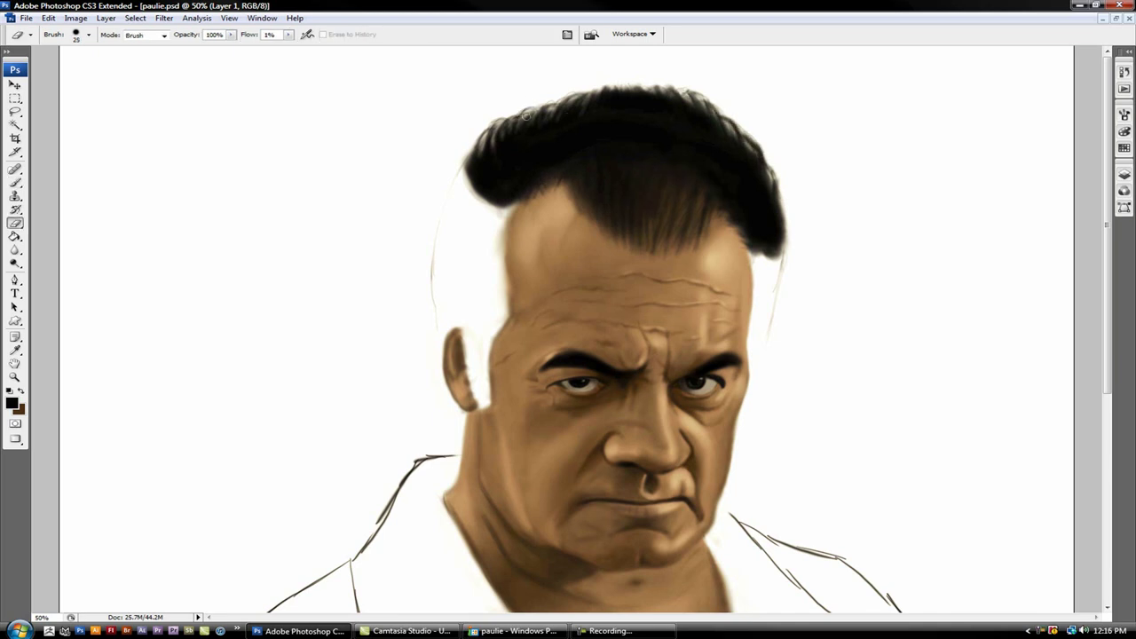
{"action": "key", "text": "b"}
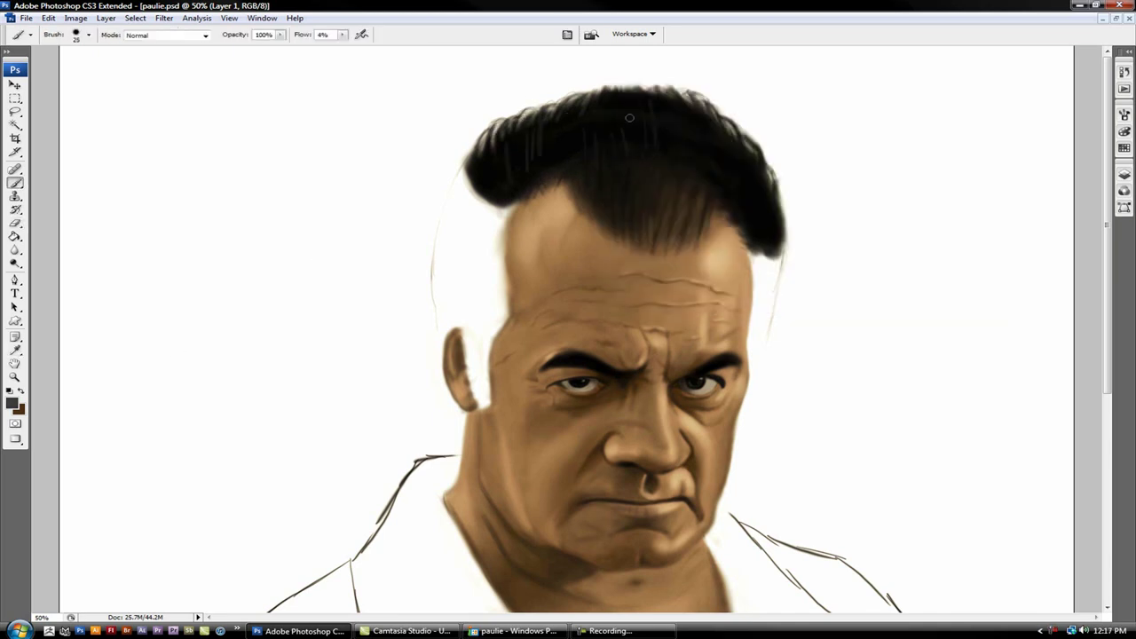
{"action": "left_click_drag", "start_coordinate": [510, 142], "coordinate": [515, 188]}
{"action": "left_click_drag", "start_coordinate": [625, 117], "coordinate": [628, 158]}
{"action": "left_click_drag", "start_coordinate": [751, 190], "coordinate": [771, 240]}
{"action": "left_click", "coordinate": [342, 35]}
{"action": "left_click", "coordinate": [520, 184]}
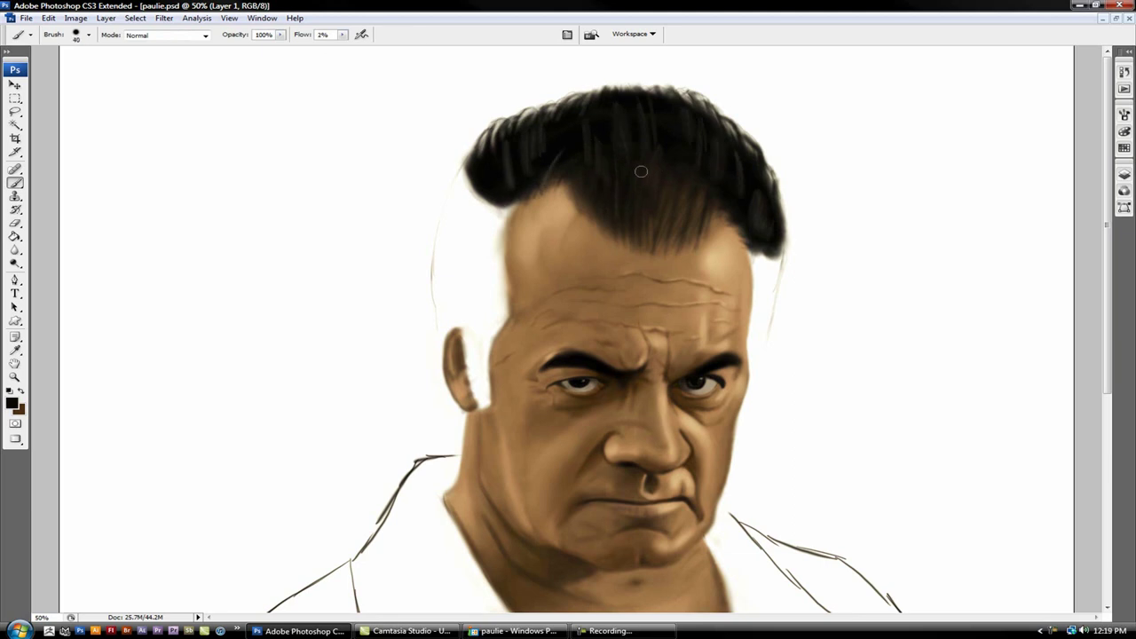
{"action": "scroll", "coordinate": [568, 329], "scroll_direction": "down", "scroll_amount": 2}
{"action": "left_click", "coordinate": [12, 403]}
{"action": "left_click", "coordinate": [933, 112]}
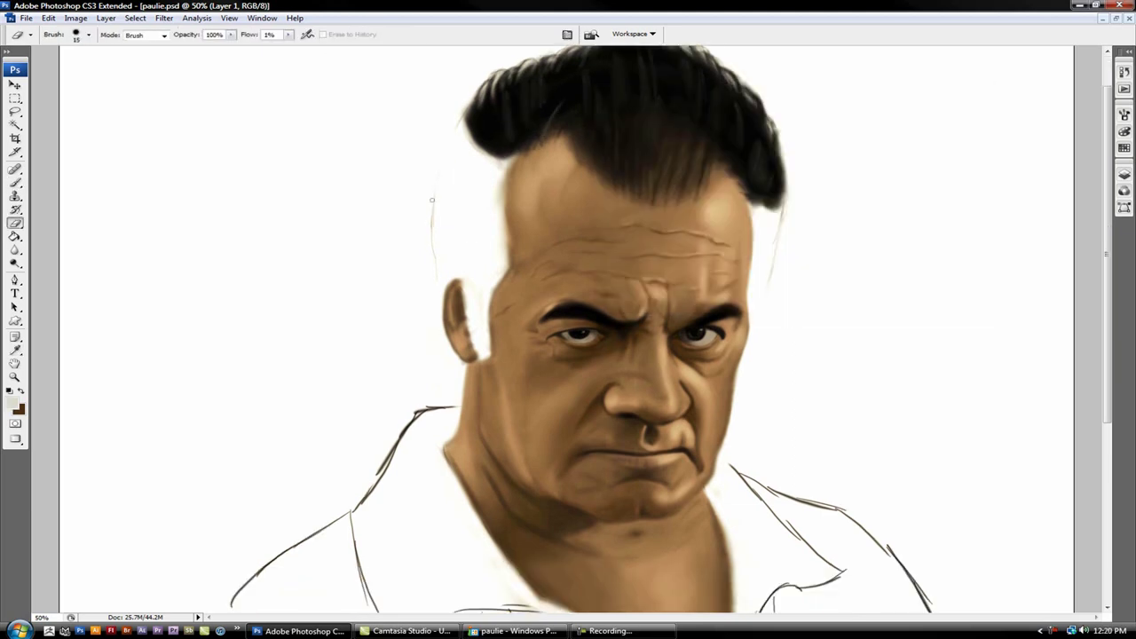
Step: Paint light hair strokes along the left hairline, zoomed to 100%
{"action": "mouse_move", "coordinate": [467, 161]}
{"action": "left_mouse_down"}
{"action": "mouse_move", "coordinate": [500, 257]}
{"action": "mouse_move", "coordinate": [438, 213]}
{"action": "mouse_move", "coordinate": [469, 254]}
{"action": "left_mouse_up"}
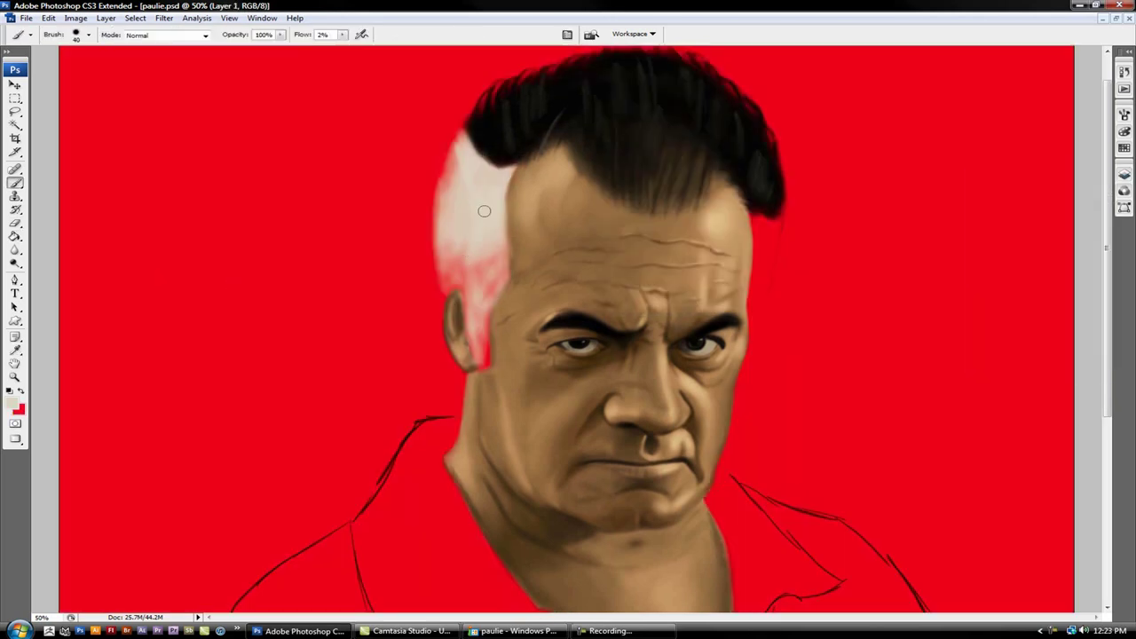
{"action": "mouse_move", "coordinate": [448, 203]}
{"action": "left_mouse_down"}
{"action": "mouse_move", "coordinate": [479, 157]}
{"action": "mouse_move", "coordinate": [476, 275]}
{"action": "mouse_move", "coordinate": [452, 241]}
{"action": "left_mouse_up"}
{"action": "left_click", "coordinate": [444, 284], "text": "ctrl"}
{"action": "mouse_move", "coordinate": [569, 248]}
{"action": "left_mouse_down"}
{"action": "mouse_move", "coordinate": [547, 272]}
{"action": "mouse_move", "coordinate": [524, 426]}
{"action": "left_mouse_up"}
{"action": "mouse_move", "coordinate": [533, 320]}
{"action": "left_mouse_down"}
{"action": "mouse_move", "coordinate": [532, 453]}
{"action": "mouse_move", "coordinate": [464, 297]}
{"action": "mouse_move", "coordinate": [444, 196]}
{"action": "left_mouse_up"}
{"action": "scroll", "coordinate": [447, 288], "scroll_direction": "up", "scroll_amount": 3}
{"action": "scroll", "coordinate": [447, 288], "scroll_direction": "up", "scroll_amount": 2}
{"action": "mouse_move", "coordinate": [524, 227]}
{"action": "left_mouse_down"}
{"action": "mouse_move", "coordinate": [568, 289]}
{"action": "mouse_move", "coordinate": [595, 288]}
{"action": "mouse_move", "coordinate": [519, 230]}
{"action": "mouse_move", "coordinate": [543, 322]}
{"action": "left_mouse_up"}
Step: Alternate thin black and light strands over the white hairline with a smaller brush
{"action": "left_click", "coordinate": [519, 204], "text": "alt"}
{"action": "key", "text": "bracketleft"}
{"action": "left_click_drag", "start_coordinate": [586, 282], "coordinate": [566, 324]}
{"action": "left_click", "coordinate": [568, 302], "text": "alt"}
{"action": "left_click_drag", "start_coordinate": [683, 177], "coordinate": [635, 271]}
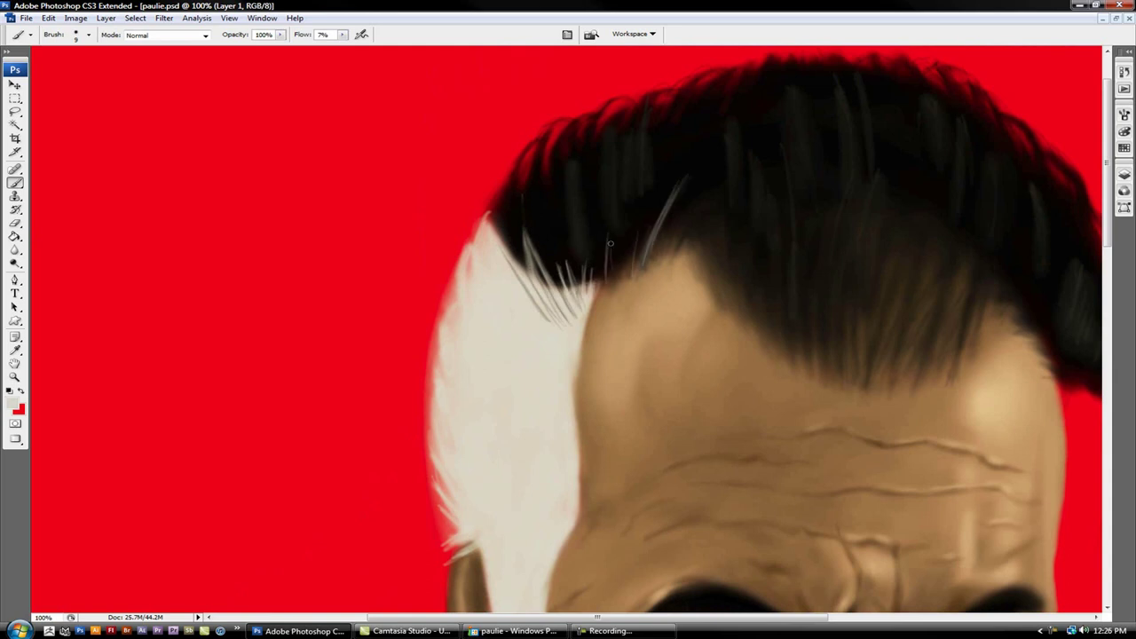
{"action": "left_click_drag", "start_coordinate": [511, 286], "coordinate": [543, 364]}
{"action": "scroll", "coordinate": [541, 355], "scroll_direction": "down", "scroll_amount": 1}
{"action": "left_click", "coordinate": [503, 274], "text": "alt"}
{"action": "left_click_drag", "start_coordinate": [524, 222], "coordinate": [567, 317]}
Step: At 2% flow with a slightly smaller brush, paint light strands into the dark hair edge
{"action": "key", "text": "shift+0"}
{"action": "key", "text": "shift+1"}
{"action": "key", "text": "bracketleft"}
{"action": "scroll", "coordinate": [493, 310], "scroll_direction": "down", "scroll_amount": 3}
{"action": "key", "text": "shift+0"}
{"action": "key", "text": "shift+2"}
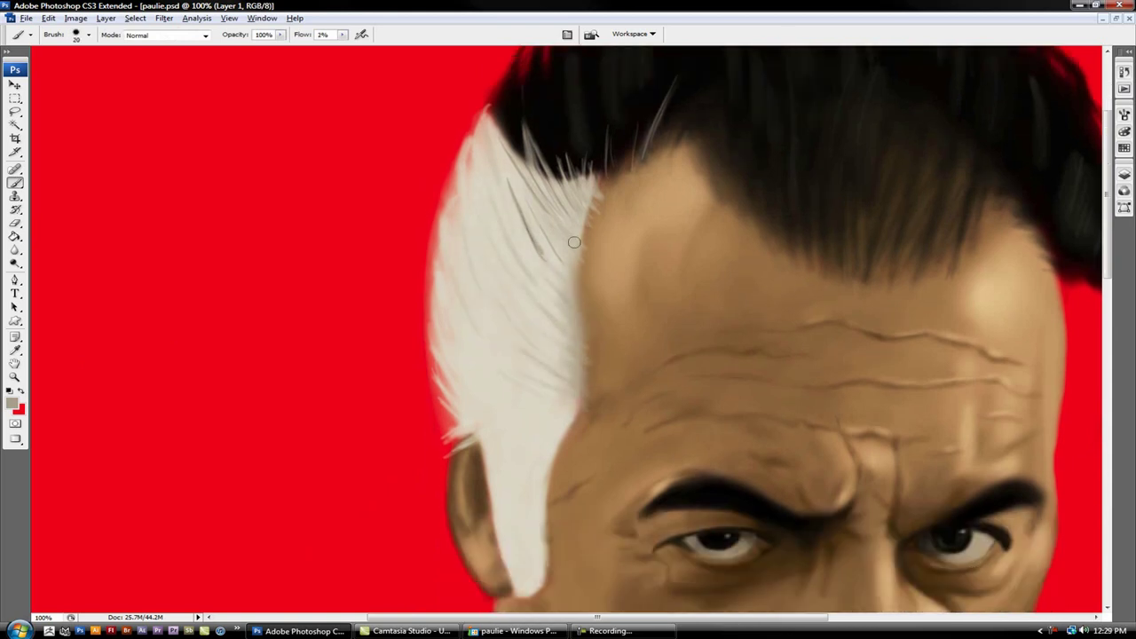
{"action": "scroll", "coordinate": [513, 240], "scroll_direction": "up", "scroll_amount": 3}
{"action": "left_click_drag", "start_coordinate": [513, 240], "coordinate": [492, 160]}
{"action": "mouse_move", "coordinate": [568, 266]}
{"action": "left_mouse_down"}
{"action": "mouse_move", "coordinate": [547, 174]}
{"action": "mouse_move", "coordinate": [521, 191]}
{"action": "left_mouse_up"}
Step: Sample colours, choose a light hair colour, and paint light strands along the white hair at 2% flow
{"action": "left_click", "coordinate": [550, 334], "text": "alt"}
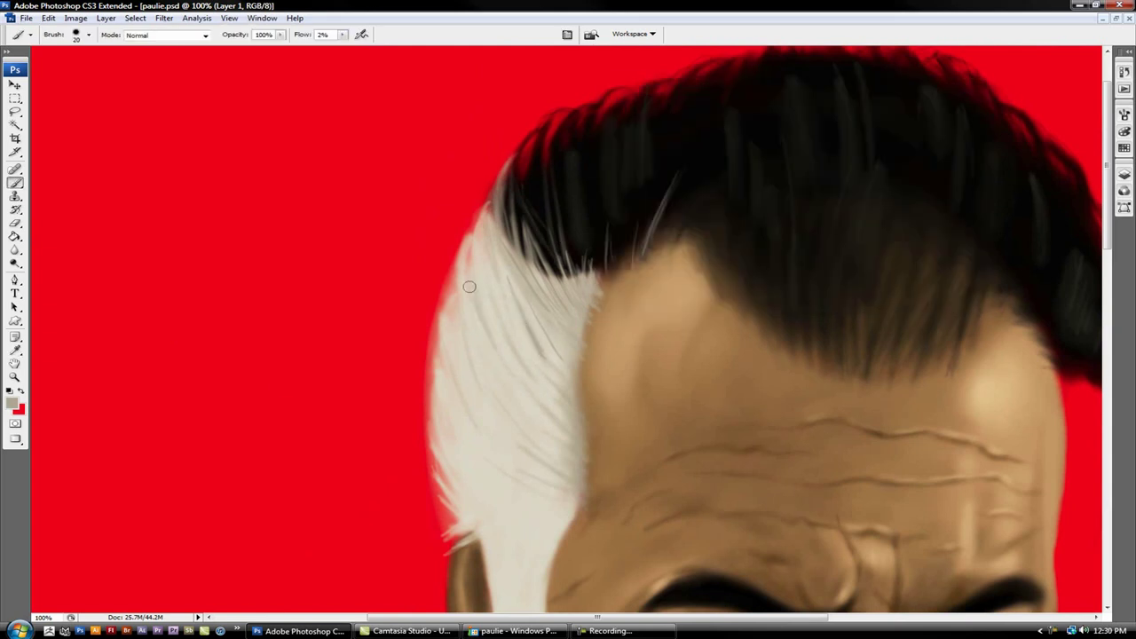
{"action": "scroll", "coordinate": [507, 388], "scroll_direction": "down", "scroll_amount": 6}
{"action": "key", "text": "shift+0"}
{"action": "key", "text": "shift+7"}
{"action": "left_click", "coordinate": [487, 367], "text": "alt"}
{"action": "left_click", "coordinate": [501, 427], "text": "alt"}
{"action": "left_click", "coordinate": [12, 403]}
{"action": "key", "text": "Return"}
{"action": "key", "text": "shift+0"}
{"action": "key", "text": "shift+2"}
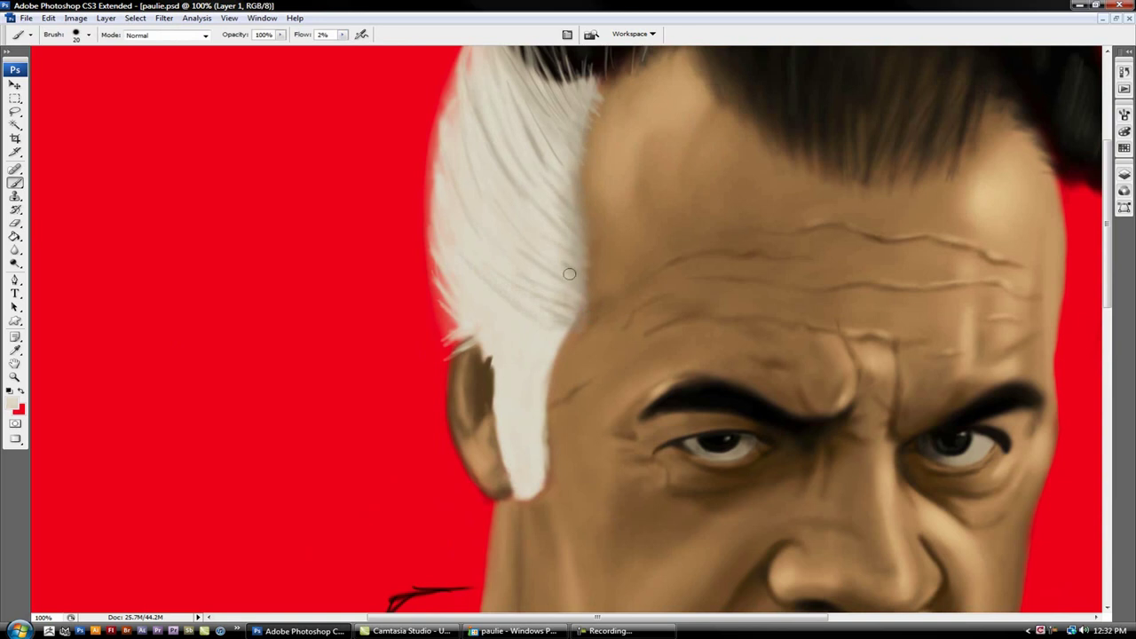
{"action": "left_click_drag", "start_coordinate": [544, 436], "coordinate": [551, 356]}
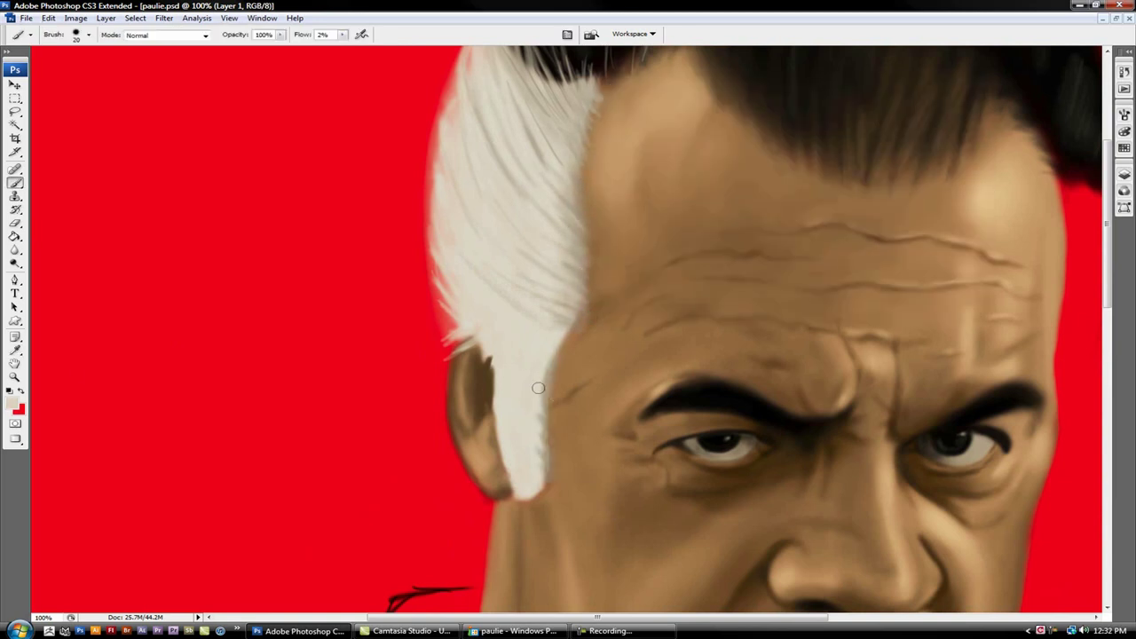
{"action": "left_click_drag", "start_coordinate": [544, 492], "coordinate": [497, 437]}
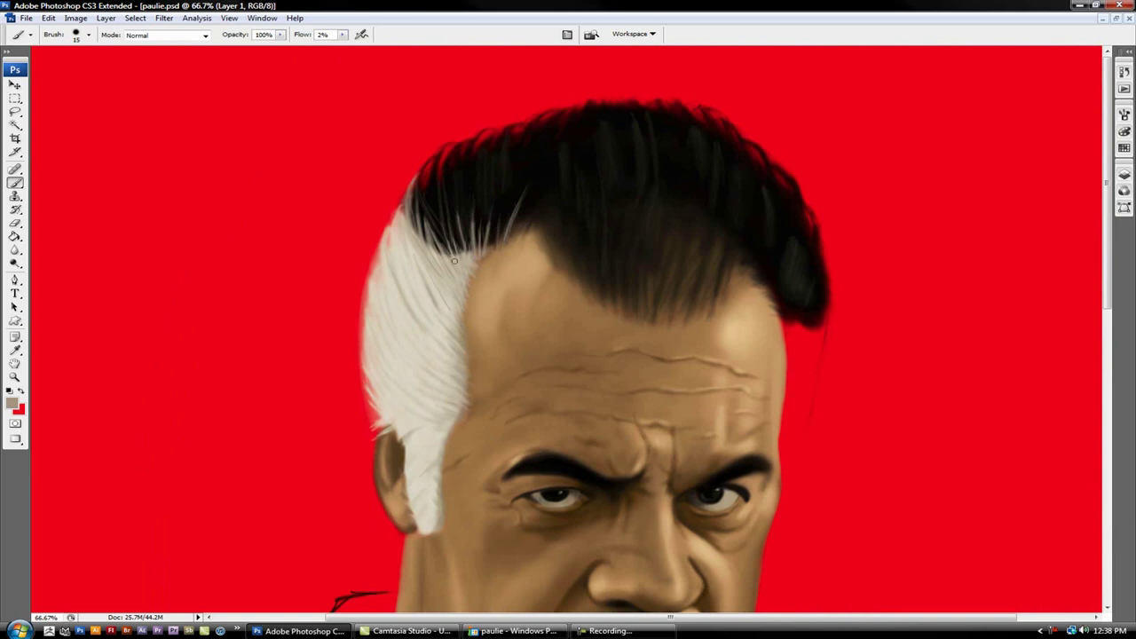
Step: Paint white and grey-white hair strands down the right temple
{"action": "scroll", "coordinate": [811, 268], "scroll_direction": "down", "scroll_amount": 3}
{"action": "mouse_move", "coordinate": [808, 205]}
{"action": "left_mouse_down"}
{"action": "mouse_move", "coordinate": [786, 347]}
{"action": "mouse_move", "coordinate": [811, 207]}
{"action": "left_mouse_up"}
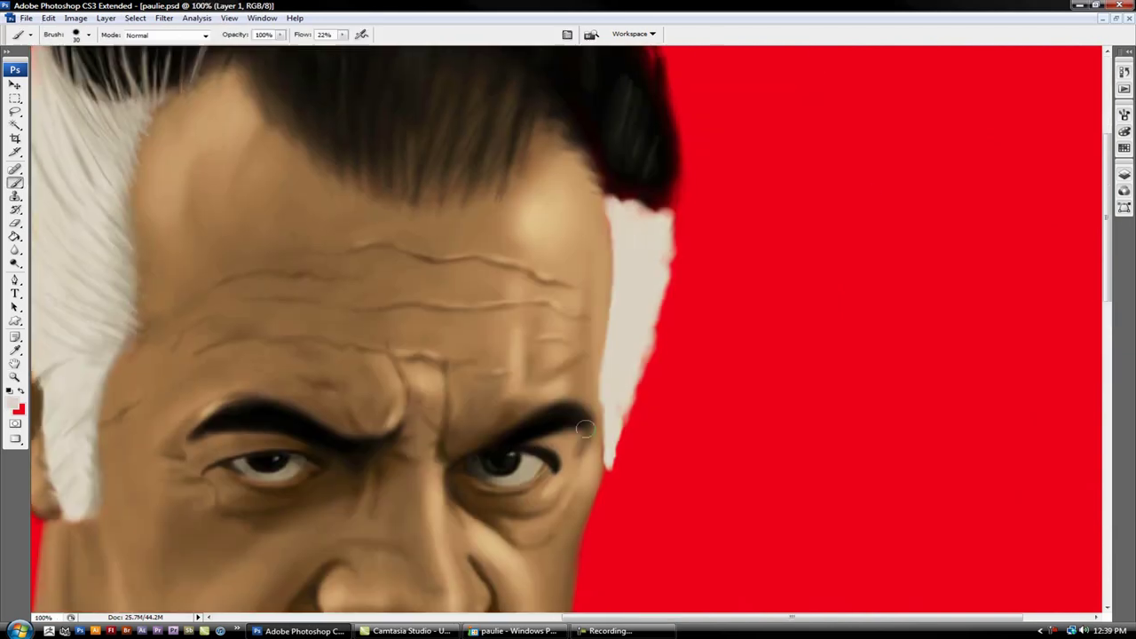
{"action": "mouse_move", "coordinate": [657, 214]}
{"action": "left_mouse_down"}
{"action": "mouse_move", "coordinate": [668, 267]}
{"action": "mouse_move", "coordinate": [653, 369]}
{"action": "mouse_move", "coordinate": [604, 470]}
{"action": "left_mouse_up"}
{"action": "left_click", "coordinate": [15, 406]}
{"action": "key", "text": "Return"}
{"action": "key", "text": "b"}
{"action": "left_click_drag", "start_coordinate": [640, 200], "coordinate": [613, 262]}
{"action": "left_click_drag", "start_coordinate": [652, 218], "coordinate": [617, 267]}
{"action": "mouse_move", "coordinate": [662, 169]}
{"action": "left_mouse_down"}
{"action": "mouse_move", "coordinate": [603, 205]}
{"action": "mouse_move", "coordinate": [654, 229]}
{"action": "left_mouse_up"}
Step: With a size-15 brush at low flow, add light grey strands over the right-temple hair
{"action": "key", "text": "bracketleft"}
{"action": "left_click_drag", "start_coordinate": [617, 284], "coordinate": [608, 341]}
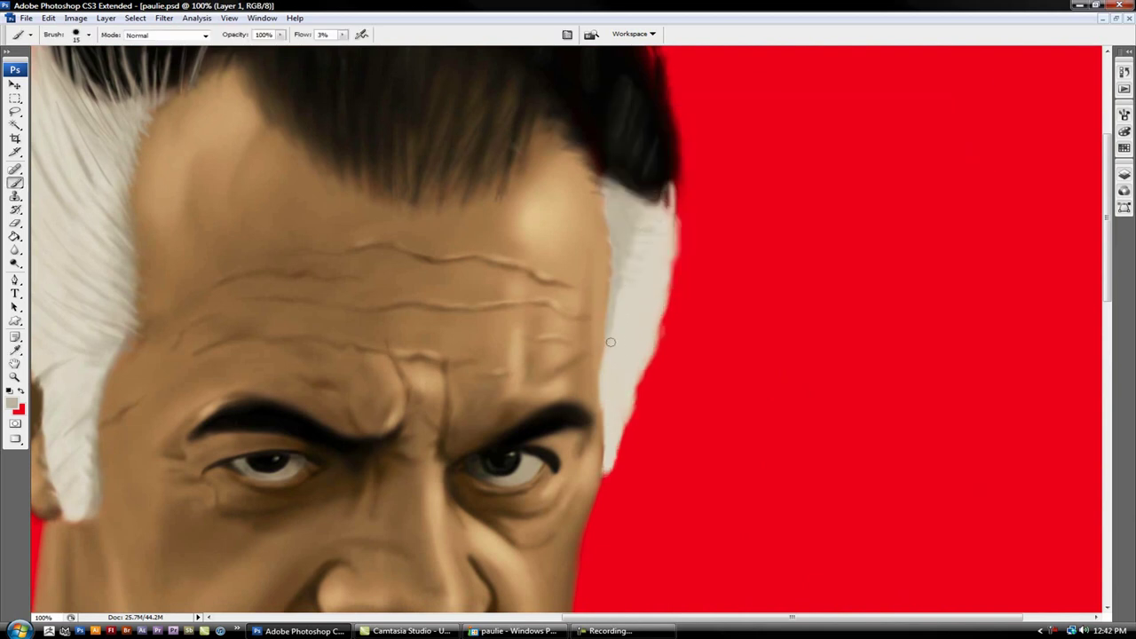
{"action": "mouse_move", "coordinate": [632, 220]}
{"action": "left_mouse_down"}
{"action": "mouse_move", "coordinate": [620, 322]}
{"action": "mouse_move", "coordinate": [632, 277]}
{"action": "left_mouse_up"}
{"action": "left_click_drag", "start_coordinate": [666, 241], "coordinate": [643, 251]}
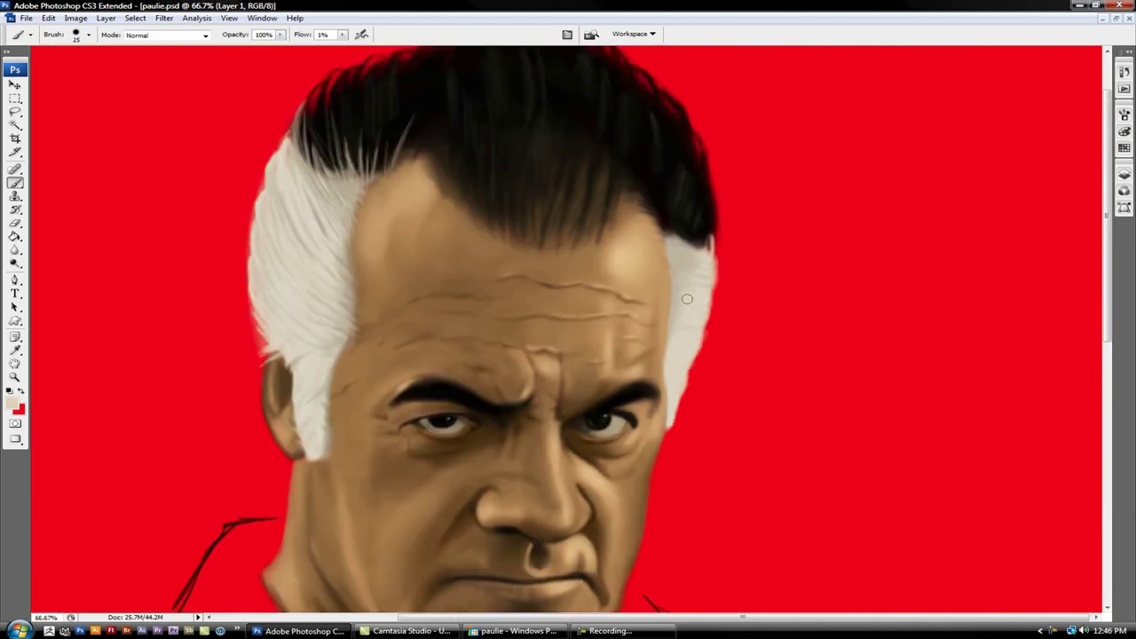
{"action": "key", "text": "shift+1"}
{"action": "key", "text": "shift+9"}
{"action": "key", "text": "ctrl+plus"}
{"action": "left_click_drag", "start_coordinate": [343, 34], "coordinate": [345, 50]}
{"action": "left_click_drag", "start_coordinate": [533, 215], "coordinate": [559, 258]}
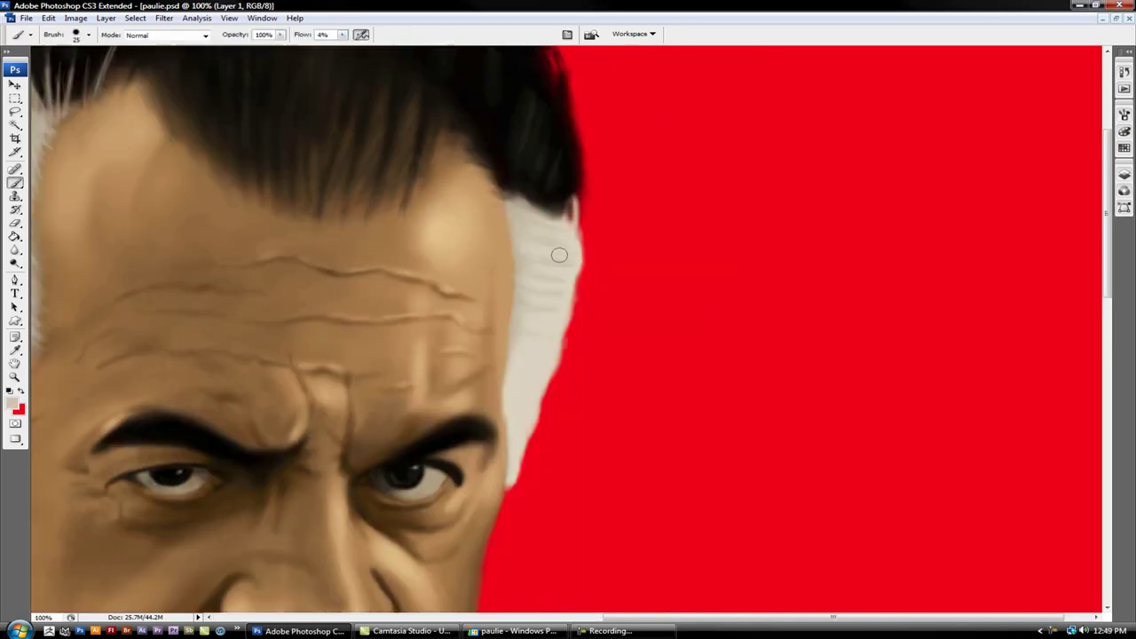
Step: Erase stray white hair at the edge and brighten the white strip on the right
{"action": "key", "text": "e"}
{"action": "left_click_drag", "start_coordinate": [520, 469], "coordinate": [533, 429]}
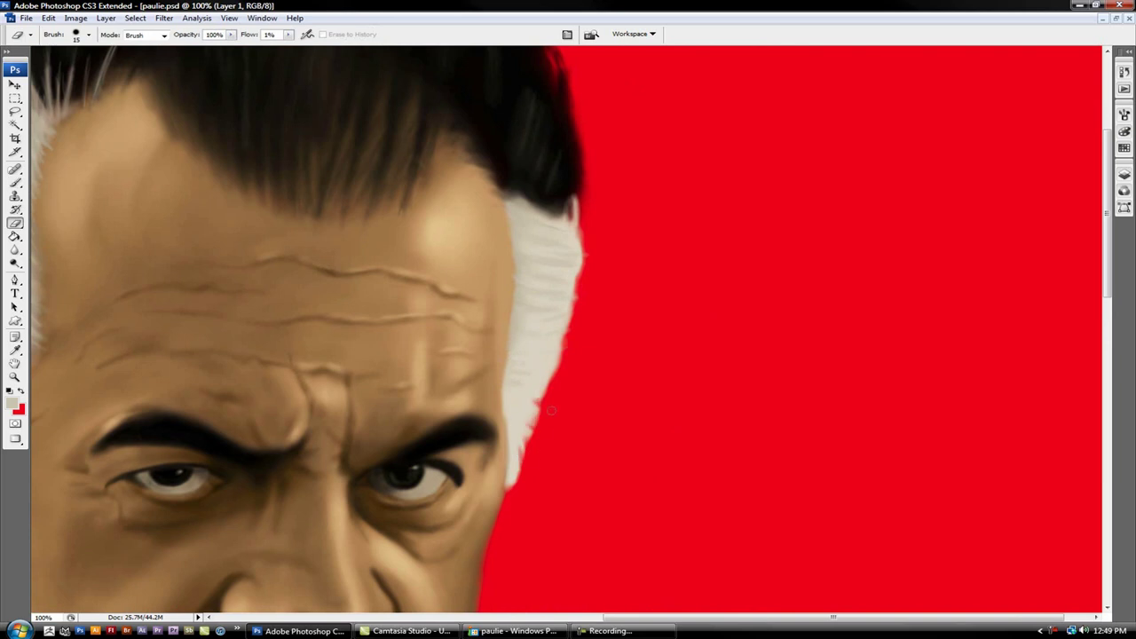
{"action": "key", "text": "b"}
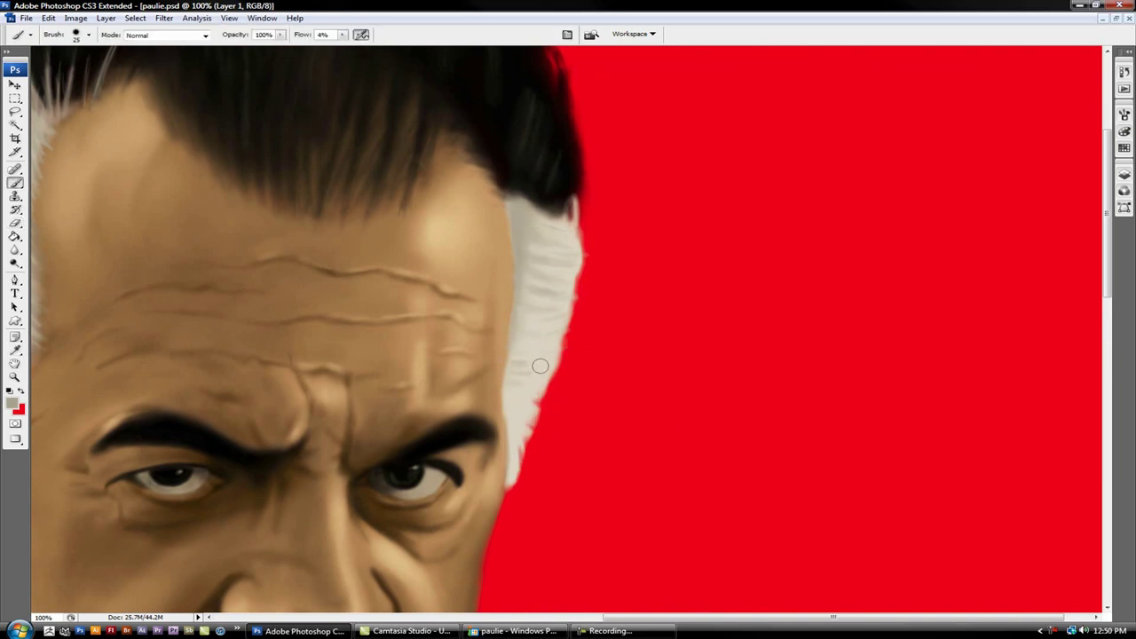
{"action": "left_click_drag", "start_coordinate": [529, 363], "coordinate": [552, 236]}
Step: Sample skin tan and a darker brown, zoomed in on the forehead for shading
{"action": "key", "text": "ctrl+0"}
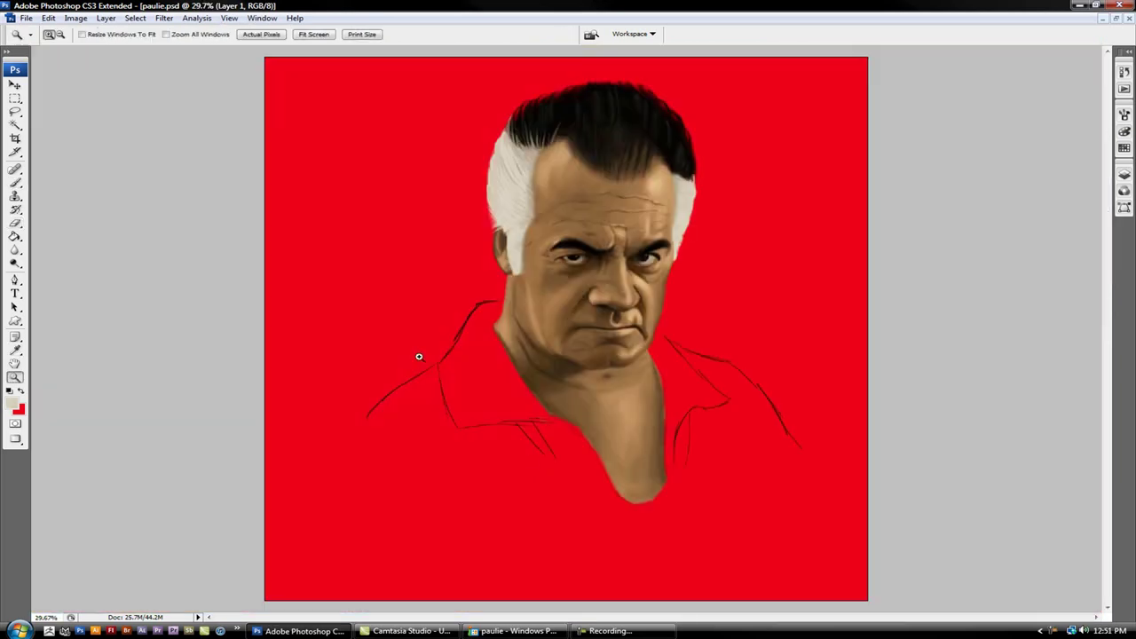
{"action": "scroll", "coordinate": [541, 241], "scroll_direction": "up", "scroll_amount": 5}
{"action": "scroll", "coordinate": [490, 485], "scroll_direction": "up", "scroll_amount": 4}
{"action": "left_click", "coordinate": [464, 315], "text": "alt"}
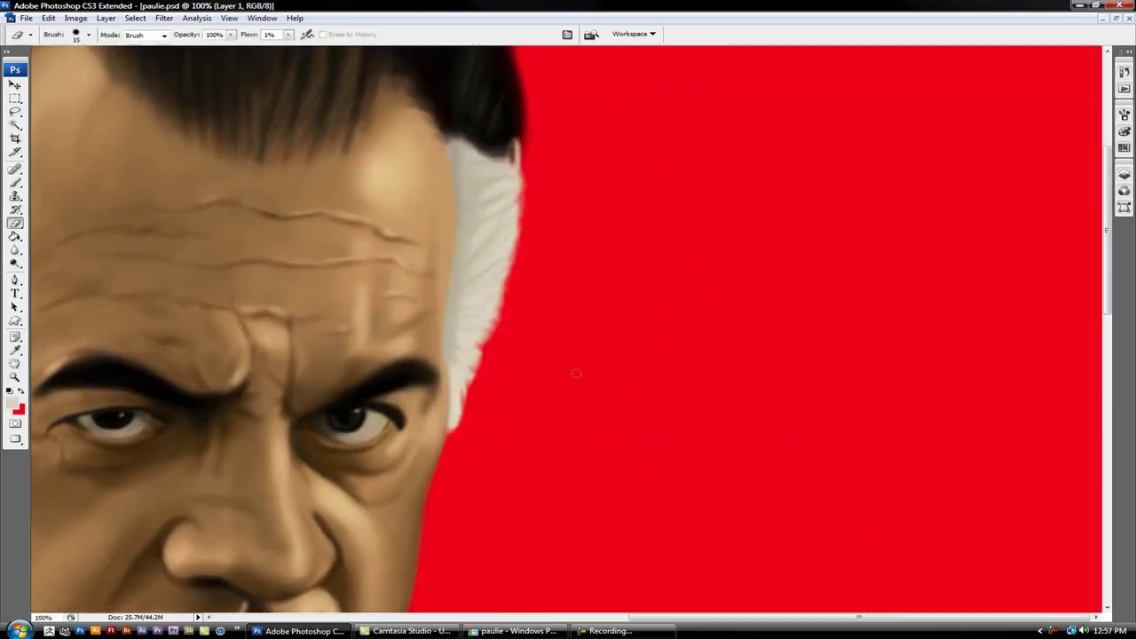
{"action": "key", "text": "b"}
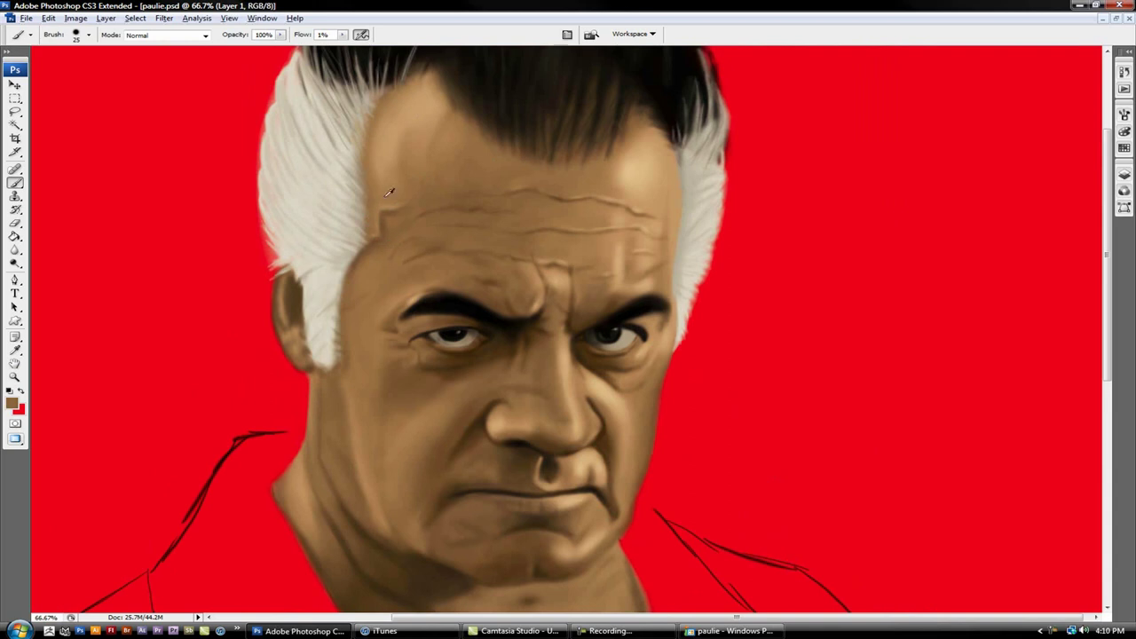
{"action": "left_click", "coordinate": [380, 222], "text": "ctrl"}
{"action": "left_click", "coordinate": [504, 335], "text": "alt"}
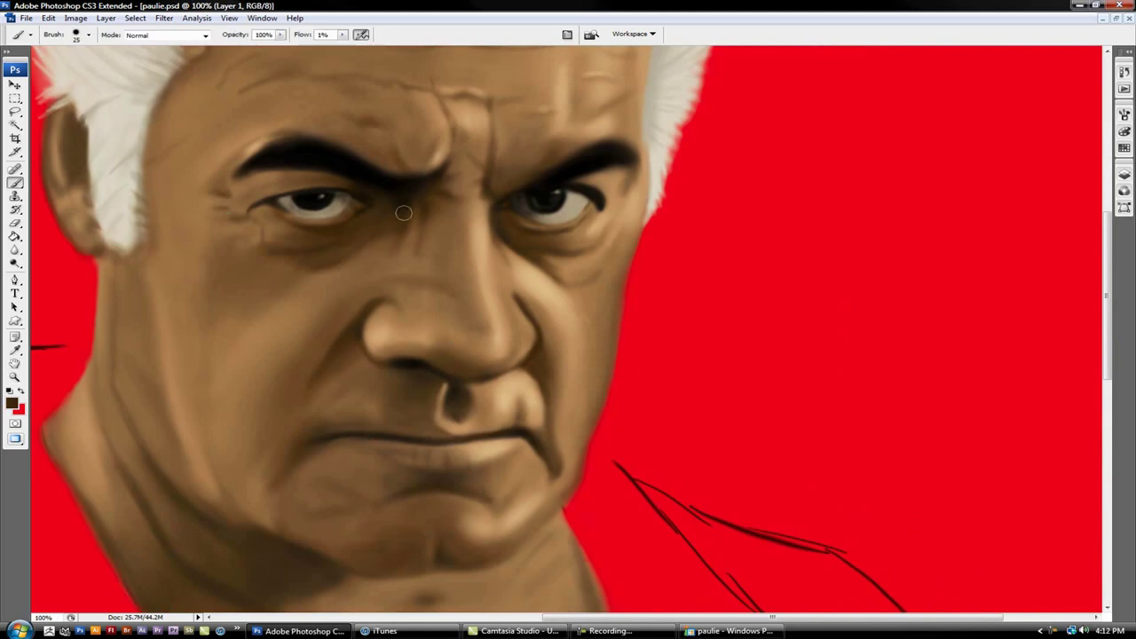
Step: Zoom out and choose blue as the paint colour for the shirt collar
{"action": "key", "text": "ctrl+minus"}
{"action": "left_click", "coordinate": [12, 403]}
{"action": "left_click", "coordinate": [929, 110]}
Step: Block in the blue collar and extend its right edge downward at 55% flow
{"action": "mouse_move", "coordinate": [424, 337]}
{"action": "left_mouse_down"}
{"action": "mouse_move", "coordinate": [405, 360]}
{"action": "mouse_move", "coordinate": [422, 362]}
{"action": "left_mouse_up"}
{"action": "left_click_drag", "start_coordinate": [343, 35], "coordinate": [306, 50]}
{"action": "mouse_move", "coordinate": [444, 377]}
{"action": "left_mouse_down"}
{"action": "mouse_move", "coordinate": [398, 323]}
{"action": "mouse_move", "coordinate": [444, 413]}
{"action": "mouse_move", "coordinate": [479, 413]}
{"action": "mouse_move", "coordinate": [400, 335]}
{"action": "mouse_move", "coordinate": [456, 400]}
{"action": "mouse_move", "coordinate": [431, 266]}
{"action": "left_mouse_up"}
{"action": "key", "text": "bracketleft"}
{"action": "key", "text": "bracketleft"}
{"action": "left_click_drag", "start_coordinate": [343, 35], "coordinate": [377, 46]}
{"action": "left_click_drag", "start_coordinate": [451, 282], "coordinate": [542, 435]}
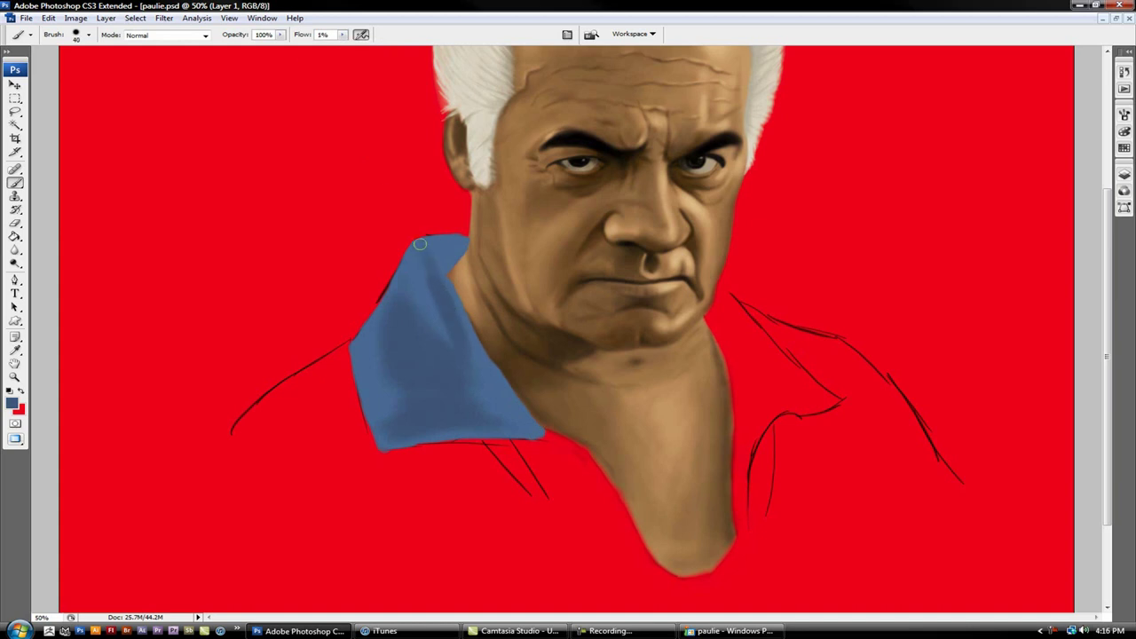
Step: Erase the sketch line at the collar's left edge and darken its inner corner
{"action": "key", "text": "e"}
{"action": "left_click_drag", "start_coordinate": [394, 275], "coordinate": [376, 302]}
{"action": "key", "text": "b"}
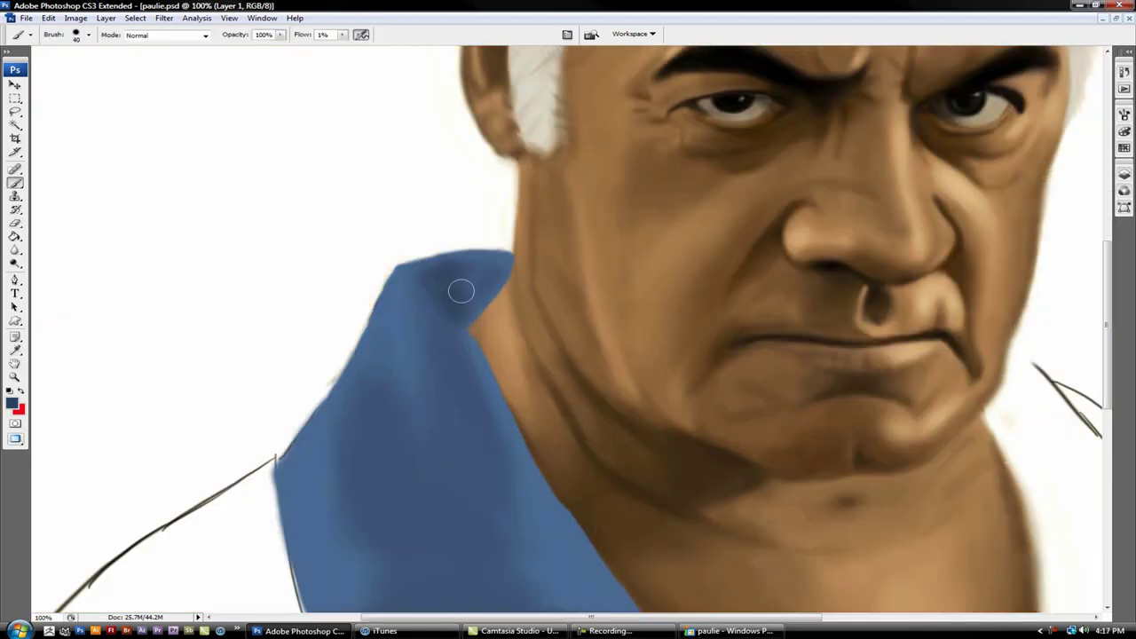
{"action": "mouse_move", "coordinate": [459, 292]}
{"action": "left_mouse_down"}
{"action": "mouse_move", "coordinate": [484, 306]}
{"action": "mouse_move", "coordinate": [493, 293]}
{"action": "left_mouse_up"}
{"action": "mouse_move", "coordinate": [426, 271]}
{"action": "left_mouse_down"}
{"action": "mouse_move", "coordinate": [504, 281]}
{"action": "mouse_move", "coordinate": [436, 273]}
{"action": "mouse_move", "coordinate": [474, 297]}
{"action": "mouse_move", "coordinate": [464, 299]}
{"action": "left_mouse_up"}
{"action": "left_click", "coordinate": [11, 404]}
{"action": "key", "text": "Return"}
{"action": "key", "text": "b"}
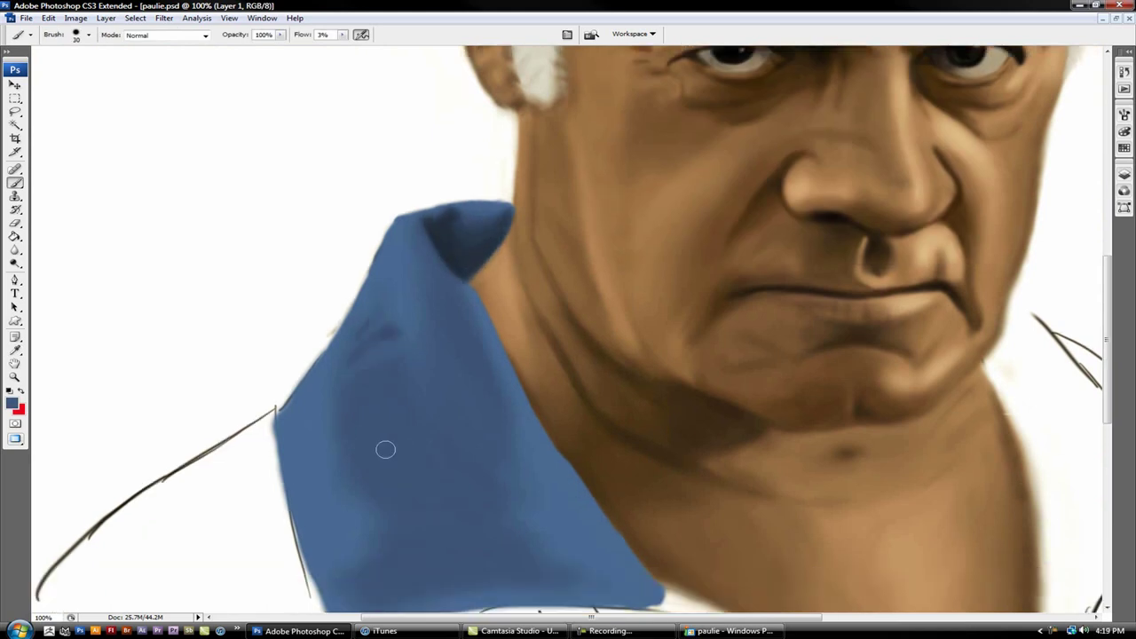
Step: At 2% flow with a size-45 brush, shade dark folds across the collar
{"action": "scroll", "coordinate": [340, 426], "scroll_direction": "down", "scroll_amount": 3}
{"action": "key", "text": "ctrl+minus"}
{"action": "key", "text": "bracketleft"}
{"action": "left_click_drag", "start_coordinate": [563, 284], "coordinate": [521, 166]}
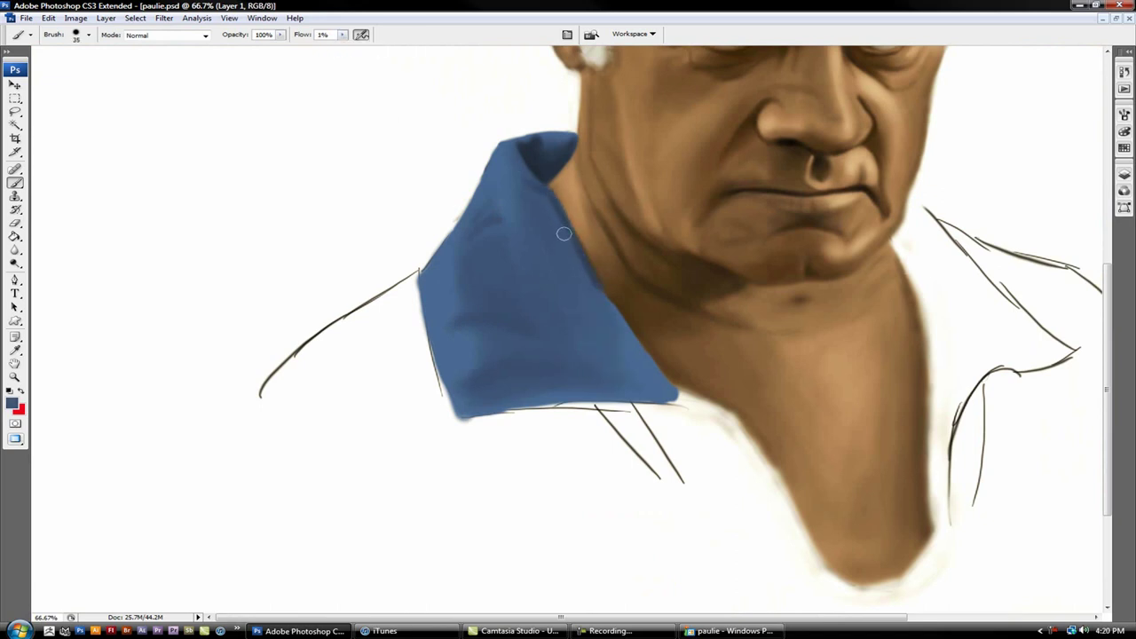
{"action": "key", "text": "shift+0"}
{"action": "key", "text": "shift+2"}
{"action": "key", "text": "bracketright"}
{"action": "key", "text": "bracketright"}
{"action": "left_click_drag", "start_coordinate": [469, 378], "coordinate": [629, 378]}
{"action": "left_click_drag", "start_coordinate": [444, 331], "coordinate": [490, 319]}
{"action": "left_click_drag", "start_coordinate": [468, 241], "coordinate": [499, 229]}
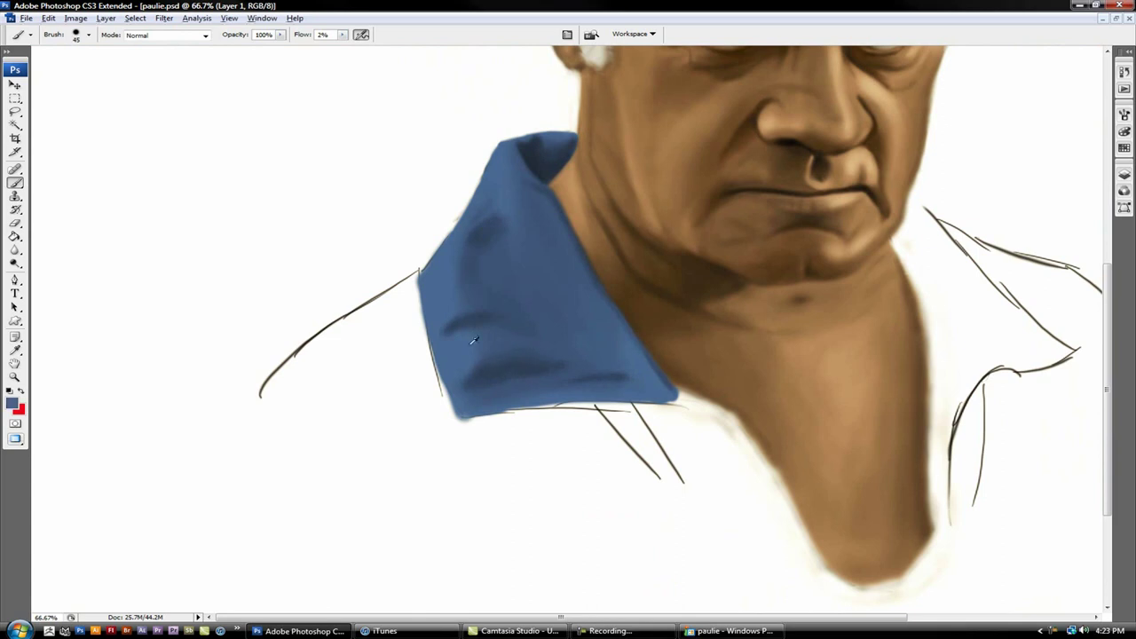
Step: Paint an opaque white stripe down the collar's left edge with a smaller brush
{"action": "key", "text": "bracketleft"}
{"action": "key", "text": "bracketleft"}
{"action": "key", "text": "shift+3"}
{"action": "key", "text": "shift+1"}
{"action": "mouse_move", "coordinate": [440, 266]}
{"action": "left_mouse_down"}
{"action": "mouse_move", "coordinate": [479, 409]}
{"action": "mouse_move", "coordinate": [461, 364]}
{"action": "mouse_move", "coordinate": [488, 413]}
{"action": "left_mouse_up"}
Step: Softly deepen the collar shading at low flow
{"action": "key", "text": "shift+0"}
{"action": "key", "text": "shift+1"}
{"action": "left_click_drag", "start_coordinate": [444, 268], "coordinate": [480, 382]}
{"action": "key", "text": "ctrl+minus"}
{"action": "key", "text": "ctrl+minus"}
{"action": "key", "text": "ctrl+plus"}
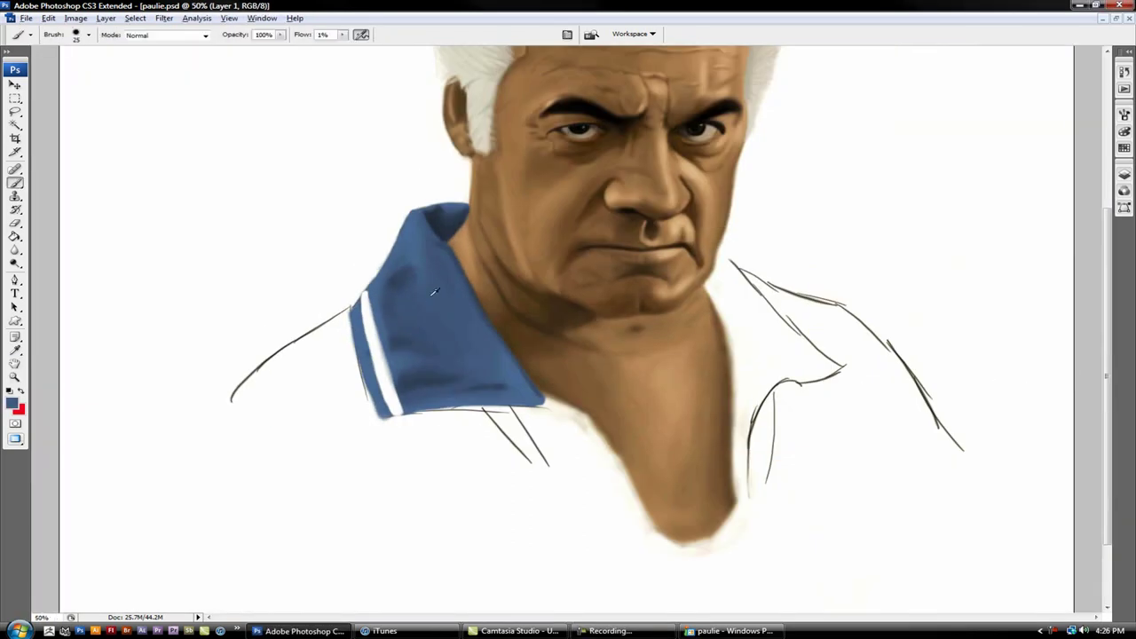
{"action": "mouse_move", "coordinate": [459, 370]}
{"action": "left_mouse_down"}
{"action": "mouse_move", "coordinate": [441, 310]}
{"action": "mouse_move", "coordinate": [446, 263]}
{"action": "left_mouse_up"}
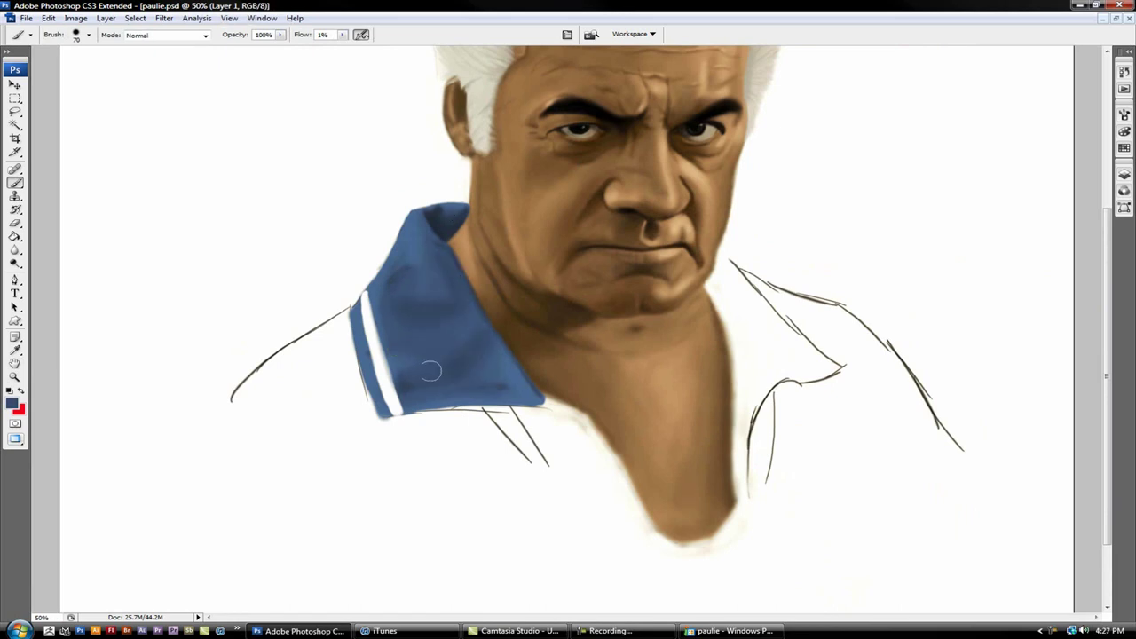
Step: Dab light-blue and dark-blue swatches beside the collar and set flow to 2%
{"action": "left_click", "coordinate": [421, 254]}
{"action": "key", "text": "Return"}
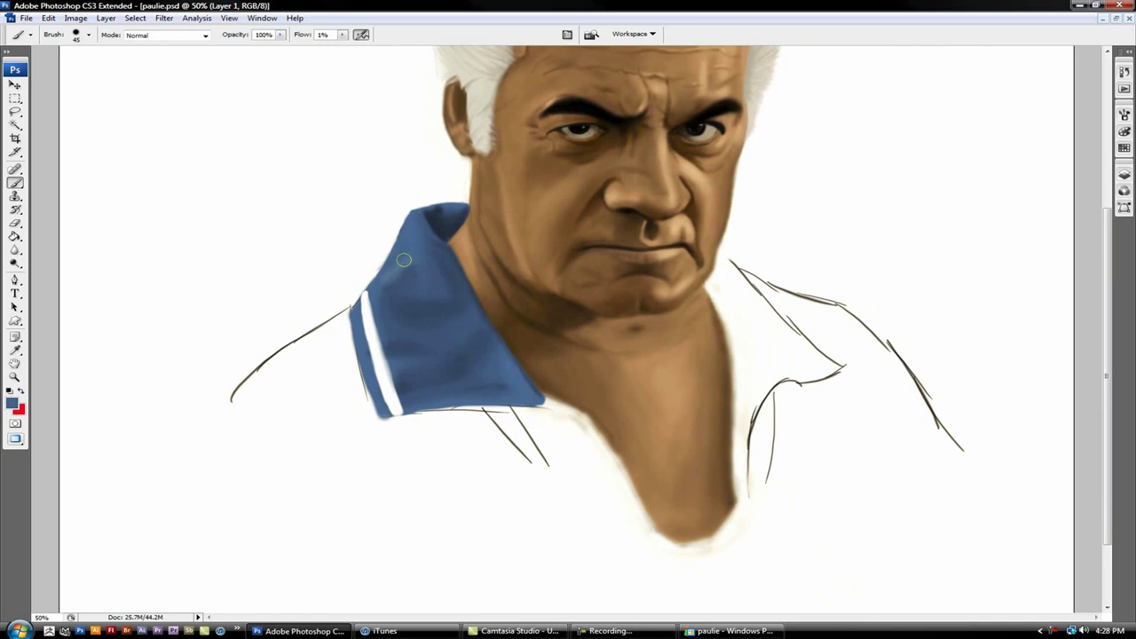
{"action": "left_click_drag", "start_coordinate": [320, 213], "coordinate": [324, 244]}
{"action": "left_click_drag", "start_coordinate": [368, 187], "coordinate": [373, 213]}
{"action": "key", "text": "shift+0"}
{"action": "key", "text": "shift+2"}
Step: Smooth the upper and lower collar shading with blues sampled from the dabs
{"action": "left_click", "coordinate": [391, 284], "text": "alt"}
{"action": "left_click_drag", "start_coordinate": [435, 267], "coordinate": [408, 226]}
{"action": "left_click", "coordinate": [435, 263], "text": "alt"}
{"action": "left_click_drag", "start_coordinate": [430, 266], "coordinate": [400, 265]}
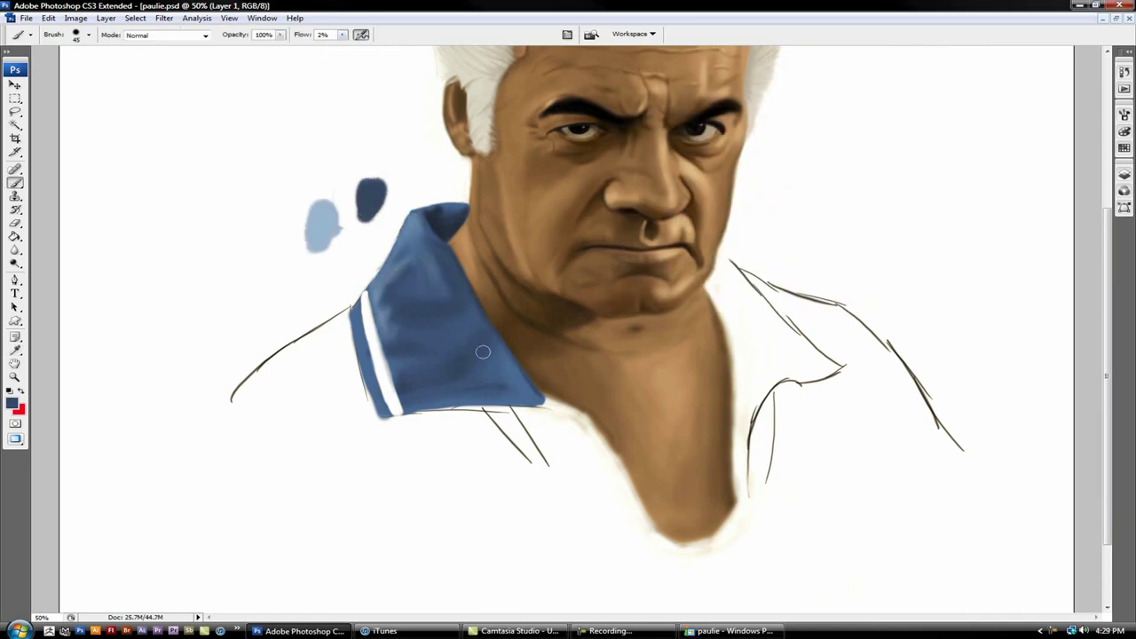
{"action": "left_click", "coordinate": [444, 391], "text": "alt"}
{"action": "left_click_drag", "start_coordinate": [417, 400], "coordinate": [501, 377]}
{"action": "left_click", "coordinate": [500, 359], "text": "alt"}
{"action": "left_click_drag", "start_coordinate": [430, 395], "coordinate": [489, 365]}
Step: Repaint the white collar stripe with a size-20 brush
{"action": "key", "text": "bracketleft"}
{"action": "key", "text": "bracketleft"}
{"action": "key", "text": "bracketleft"}
{"action": "left_click", "coordinate": [439, 356], "text": "ctrl"}
{"action": "left_click", "coordinate": [471, 355], "text": "alt"}
{"action": "mouse_move", "coordinate": [488, 404]}
{"action": "left_mouse_down"}
{"action": "mouse_move", "coordinate": [435, 209]}
{"action": "mouse_move", "coordinate": [478, 98]}
{"action": "left_mouse_up"}
Step: Erase stray dark sketch lines along the collar's left edge
{"action": "key", "text": "e"}
{"action": "key", "text": "b"}
{"action": "left_click_drag", "start_coordinate": [435, 218], "coordinate": [493, 435]}
{"action": "left_click", "coordinate": [519, 384], "text": "alt"}
{"action": "key", "text": "e"}
{"action": "mouse_move", "coordinate": [419, 328]}
{"action": "left_mouse_down"}
{"action": "mouse_move", "coordinate": [424, 376]}
{"action": "mouse_move", "coordinate": [404, 240]}
{"action": "left_mouse_up"}
{"action": "key", "text": "b"}
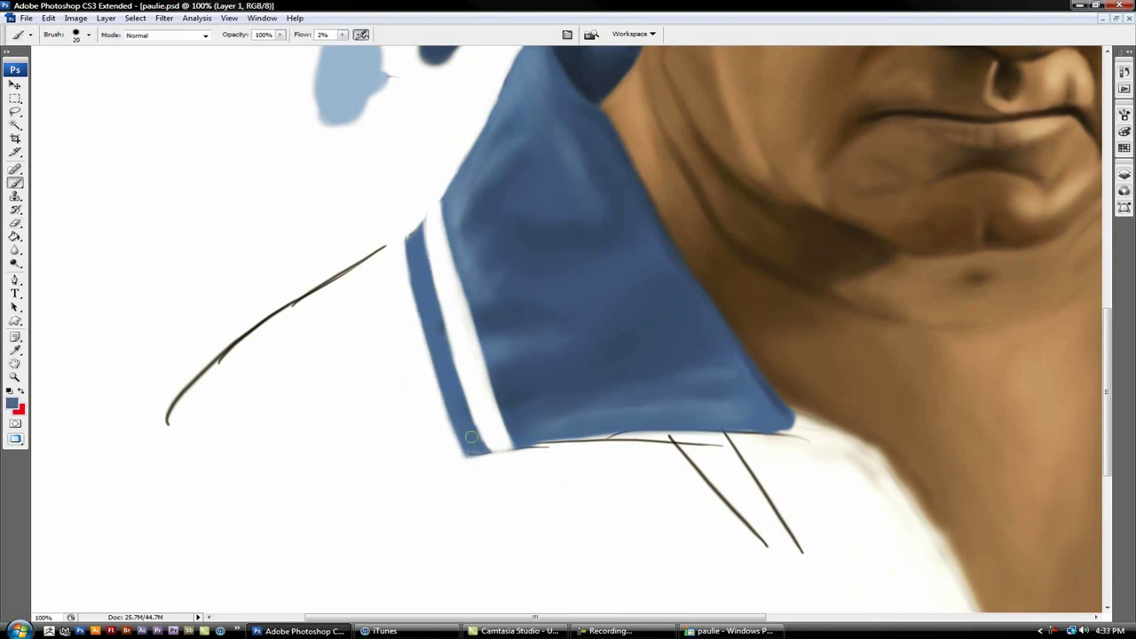
Step: Erase the dark line under the collar and hide the red layer to reveal a tan background
{"action": "left_click", "coordinate": [1125, 174]}
{"action": "left_click", "coordinate": [977, 222]}
{"action": "key", "text": "e"}
{"action": "left_click_drag", "start_coordinate": [533, 443], "coordinate": [766, 440]}
{"action": "left_click", "coordinate": [1125, 174]}
{"action": "left_click", "coordinate": [982, 246]}
{"action": "key", "text": "b"}
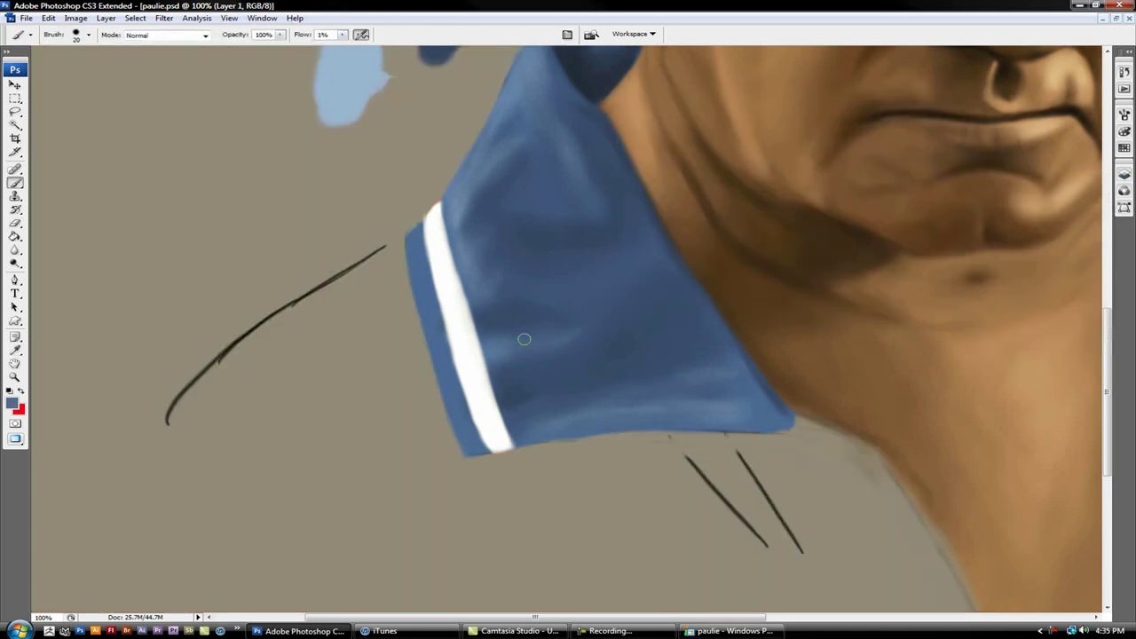
Step: Paint white trim along the collar's bottom edge at 22% flow and clean its edge
{"action": "left_click", "coordinate": [454, 310], "text": "alt"}
{"action": "key", "text": "shift+2"}
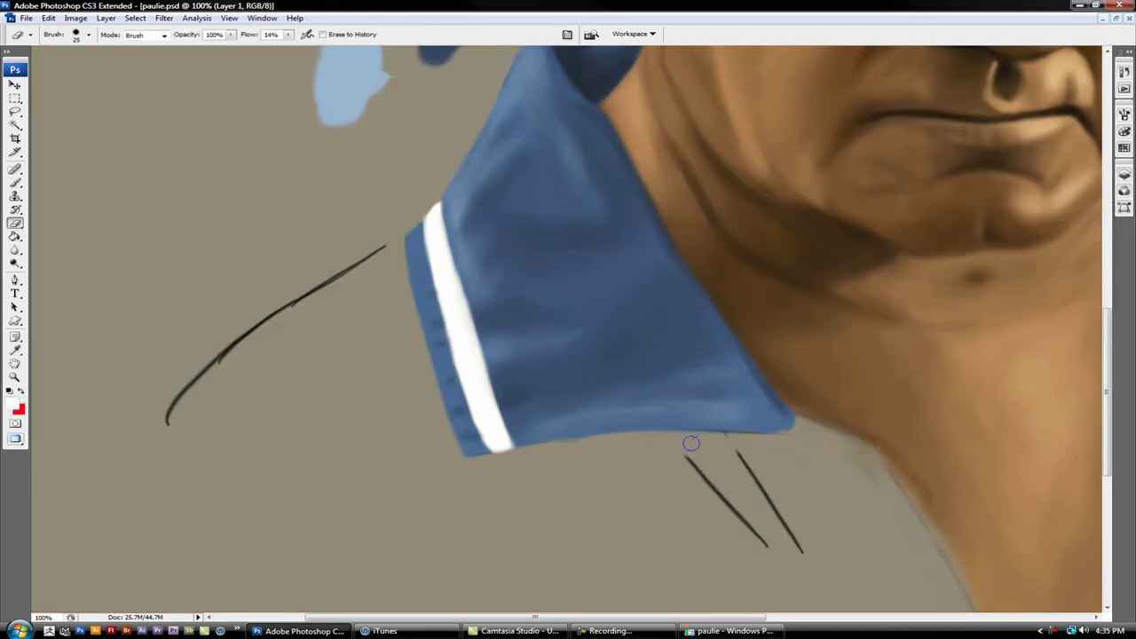
{"action": "key", "text": "shift+2"}
{"action": "mouse_move", "coordinate": [471, 463]}
{"action": "left_mouse_down"}
{"action": "mouse_move", "coordinate": [791, 433]}
{"action": "mouse_move", "coordinate": [892, 482]}
{"action": "left_mouse_up"}
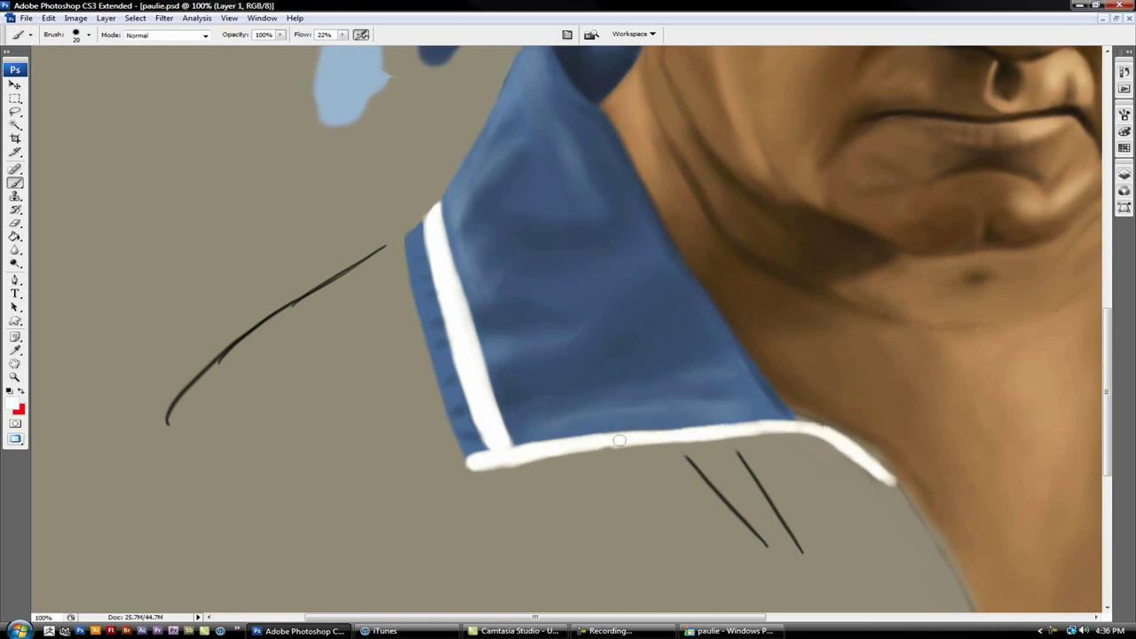
{"action": "key", "text": "e"}
{"action": "left_click_drag", "start_coordinate": [521, 469], "coordinate": [746, 444]}
{"action": "key", "text": "b"}
{"action": "key", "text": "ctrl+minus"}
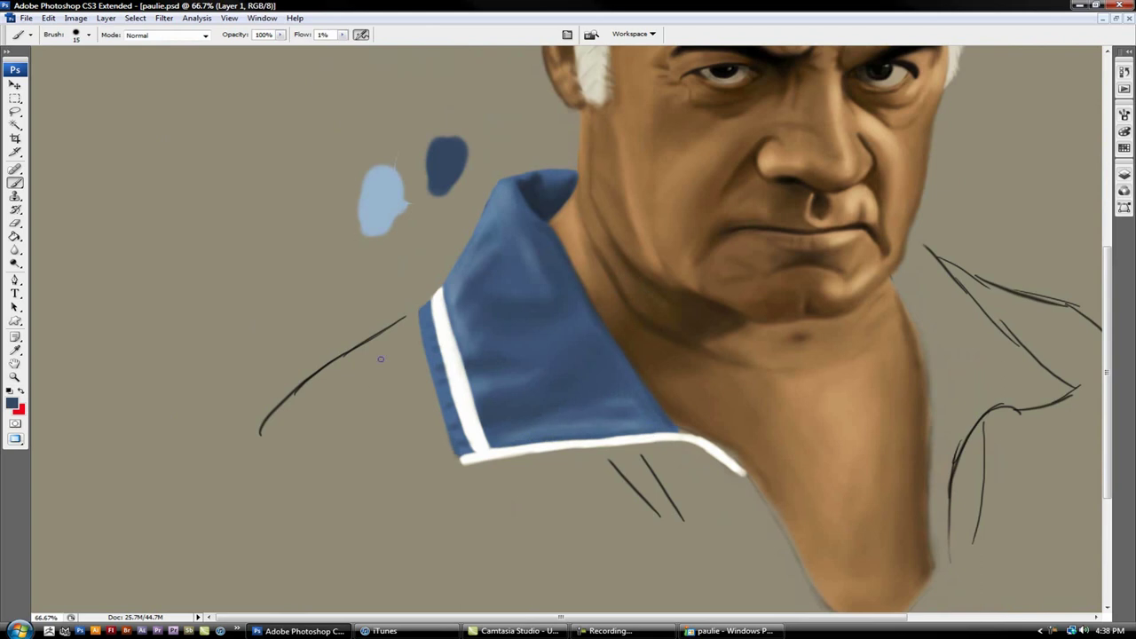
Step: At 40% flow, paint a dark-blue shoulder left of the collar and fill the beige gap
{"action": "key", "text": "shift+4"}
{"action": "left_click_drag", "start_coordinate": [266, 426], "coordinate": [444, 480]}
{"action": "scroll", "coordinate": [373, 423], "scroll_direction": "up", "scroll_amount": 2}
{"action": "key", "text": "bracketright"}
{"action": "left_click_drag", "start_coordinate": [513, 195], "coordinate": [598, 493]}
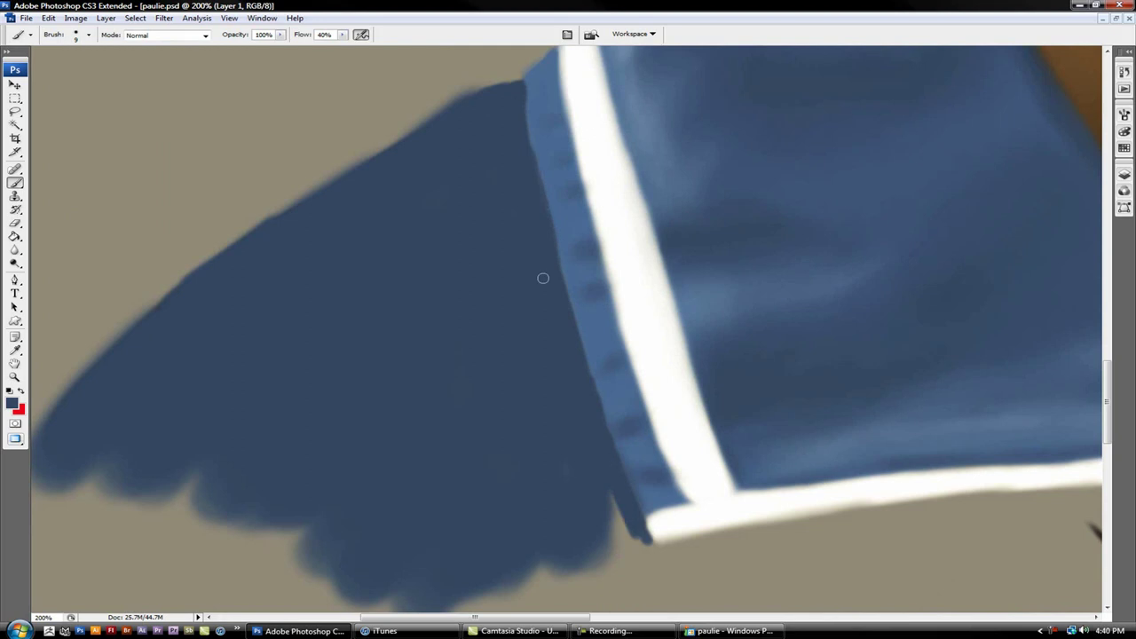
Step: Brush lighter and darker blue folds across the shoulder using sampled blues
{"action": "key", "text": "bracketleft"}
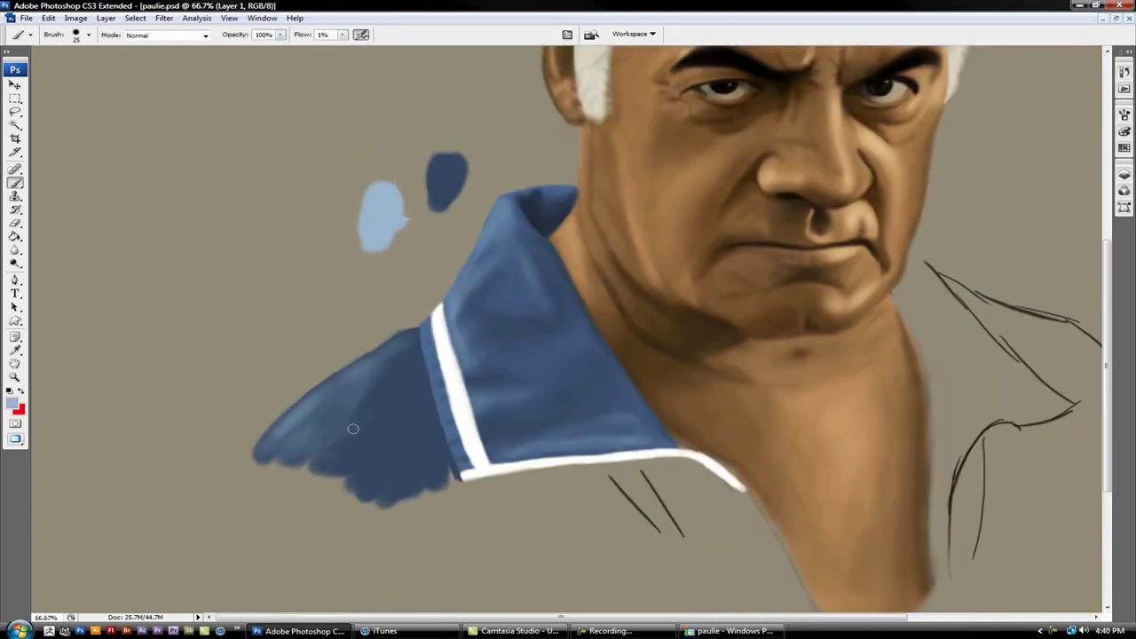
{"action": "mouse_move", "coordinate": [326, 458]}
{"action": "left_mouse_down"}
{"action": "mouse_move", "coordinate": [406, 470]}
{"action": "mouse_move", "coordinate": [444, 452]}
{"action": "left_mouse_up"}
{"action": "left_click", "coordinate": [454, 480], "text": "alt"}
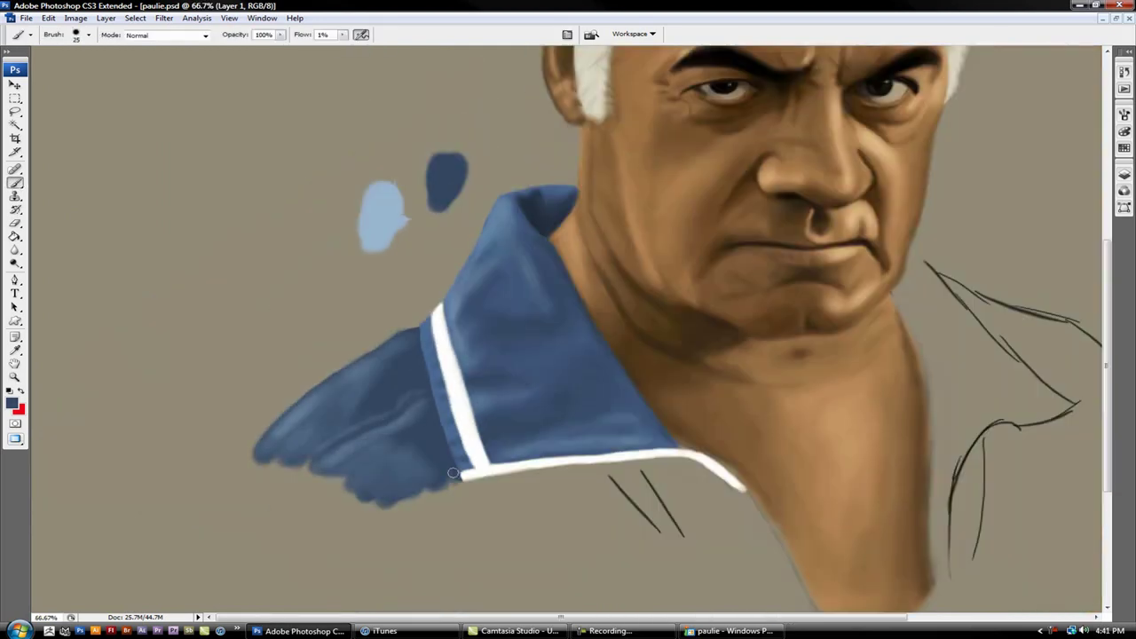
{"action": "left_click_drag", "start_coordinate": [348, 464], "coordinate": [374, 371]}
{"action": "key", "text": "bracketright"}
{"action": "key", "text": "bracketright"}
{"action": "key", "text": "bracketright"}
{"action": "left_click", "coordinate": [401, 342], "text": "alt"}
{"action": "left_click", "coordinate": [396, 414], "text": "alt"}
{"action": "mouse_move", "coordinate": [396, 414]}
{"action": "left_mouse_down"}
{"action": "mouse_move", "coordinate": [312, 417]}
{"action": "mouse_move", "coordinate": [391, 346]}
{"action": "left_mouse_up"}
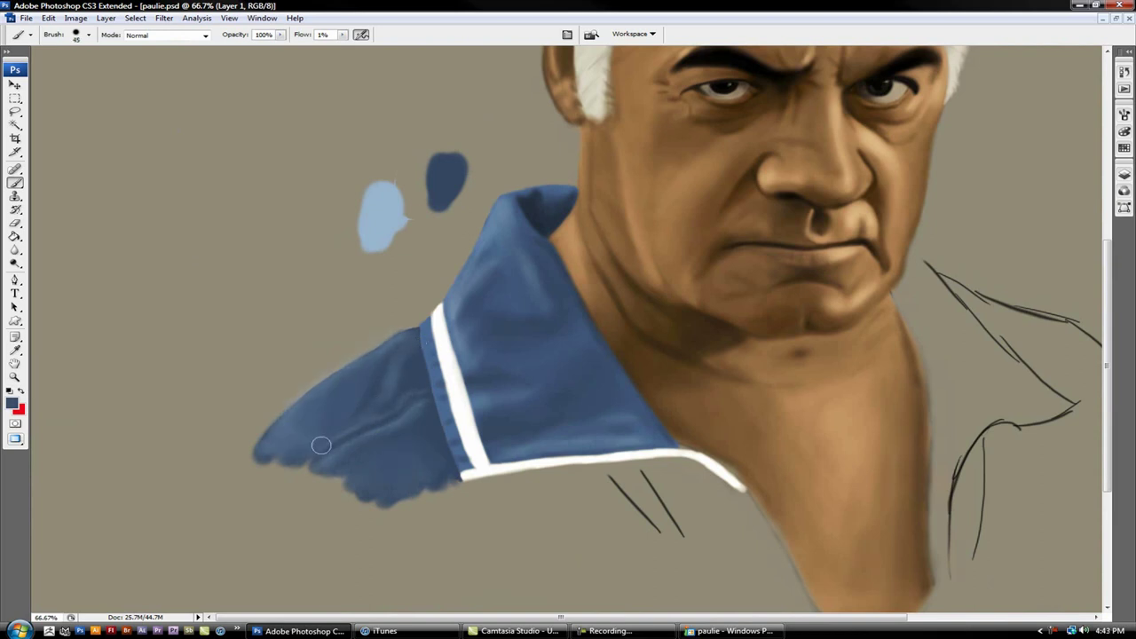
Step: Set a smaller brush at 1–3% flow and zoom to 100% on the neck
{"action": "key", "text": "bracketleft"}
{"action": "key", "text": "bracketleft"}
{"action": "key", "text": "bracketleft"}
{"action": "scroll", "coordinate": [299, 431], "scroll_direction": "up", "scroll_amount": 2, "text": "alt"}
{"action": "scroll", "coordinate": [418, 459], "scroll_direction": "up", "scroll_amount": 3}
{"action": "scroll", "coordinate": [421, 341], "scroll_direction": "down", "scroll_amount": 3}
{"action": "key", "text": "shift+0"}
{"action": "key", "text": "shift+2"}
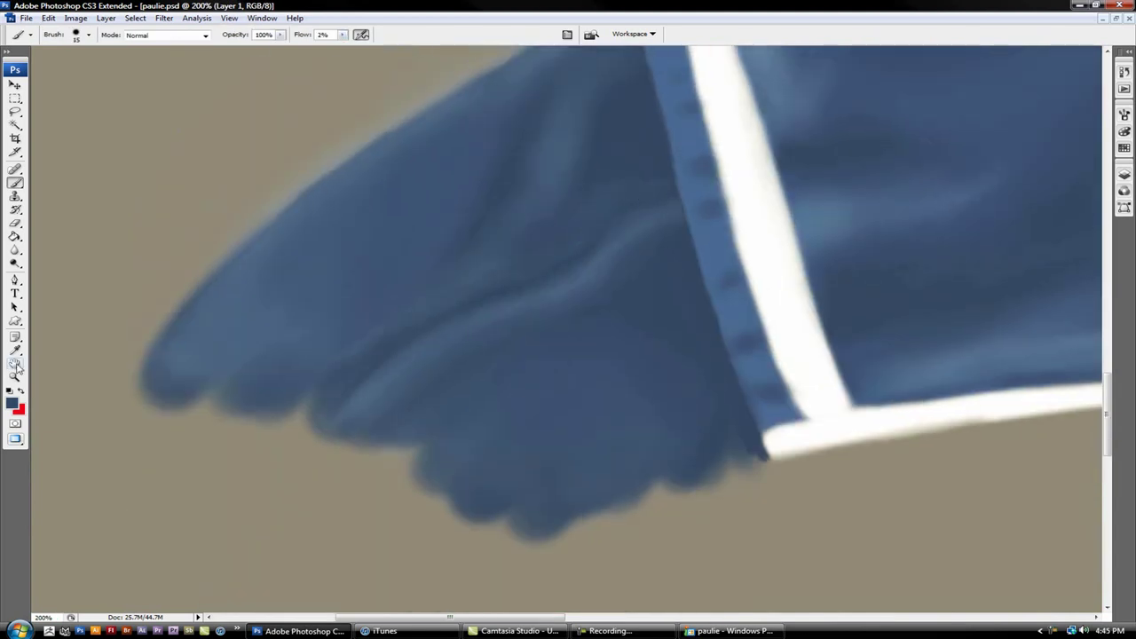
{"action": "scroll", "coordinate": [322, 480], "scroll_direction": "down", "scroll_amount": 2}
{"action": "key", "text": "bracketright"}
{"action": "key", "text": "shift+0"}
{"action": "key", "text": "shift+1"}
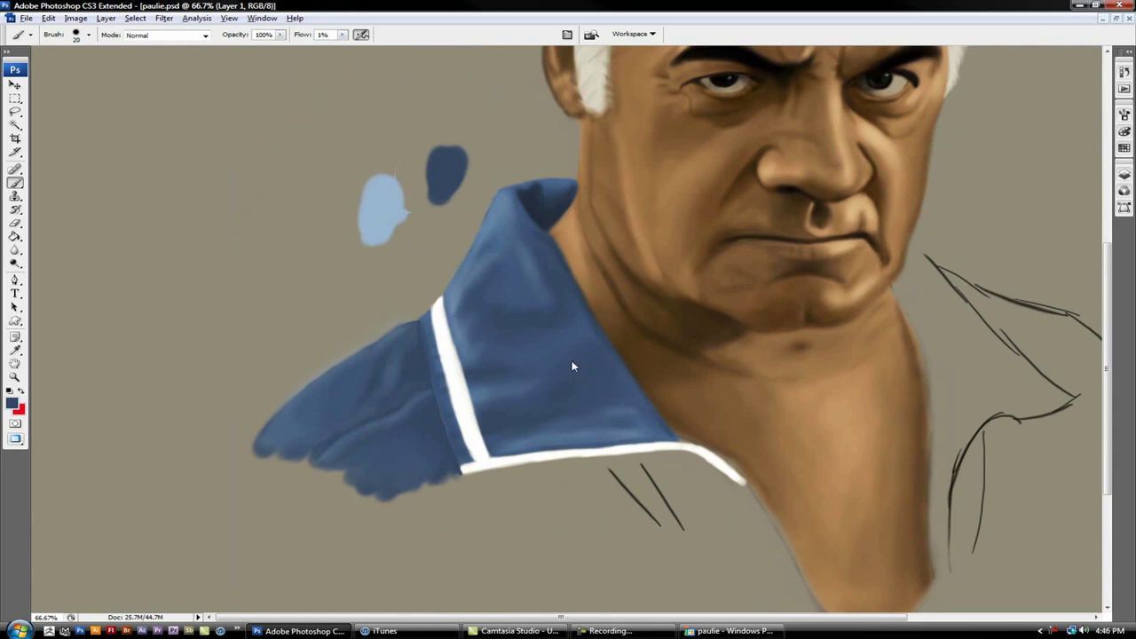
{"action": "left_click_drag", "start_coordinate": [525, 324], "coordinate": [324, 170]}
{"action": "scroll", "coordinate": [512, 378], "scroll_direction": "up", "scroll_amount": 1, "text": "alt"}
{"action": "key", "text": "shift+0"}
{"action": "key", "text": "shift+3"}
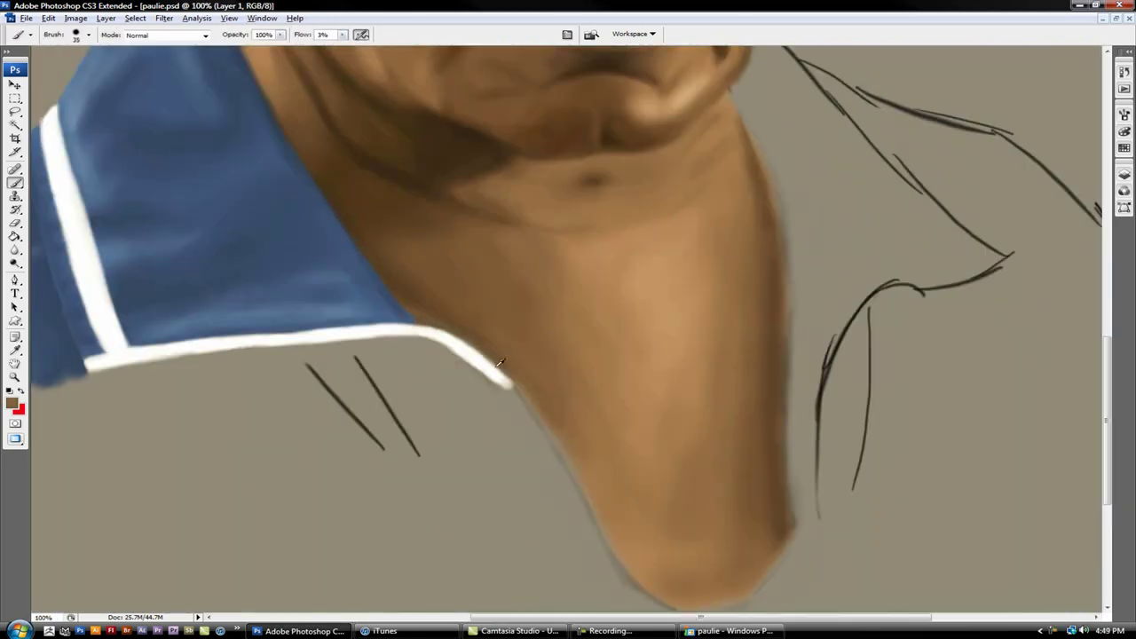
Step: Outline the neckline and right collar in white with a size-25 brush at about 51% flow
{"action": "left_click", "coordinate": [508, 380], "text": "alt"}
{"action": "key", "text": "bracketleft"}
{"action": "key", "text": "shift+5"}
{"action": "key", "text": "shift+1"}
{"action": "mouse_move", "coordinate": [480, 80]}
{"action": "left_mouse_down"}
{"action": "mouse_move", "coordinate": [642, 500]}
{"action": "mouse_move", "coordinate": [868, 206]}
{"action": "left_mouse_up"}
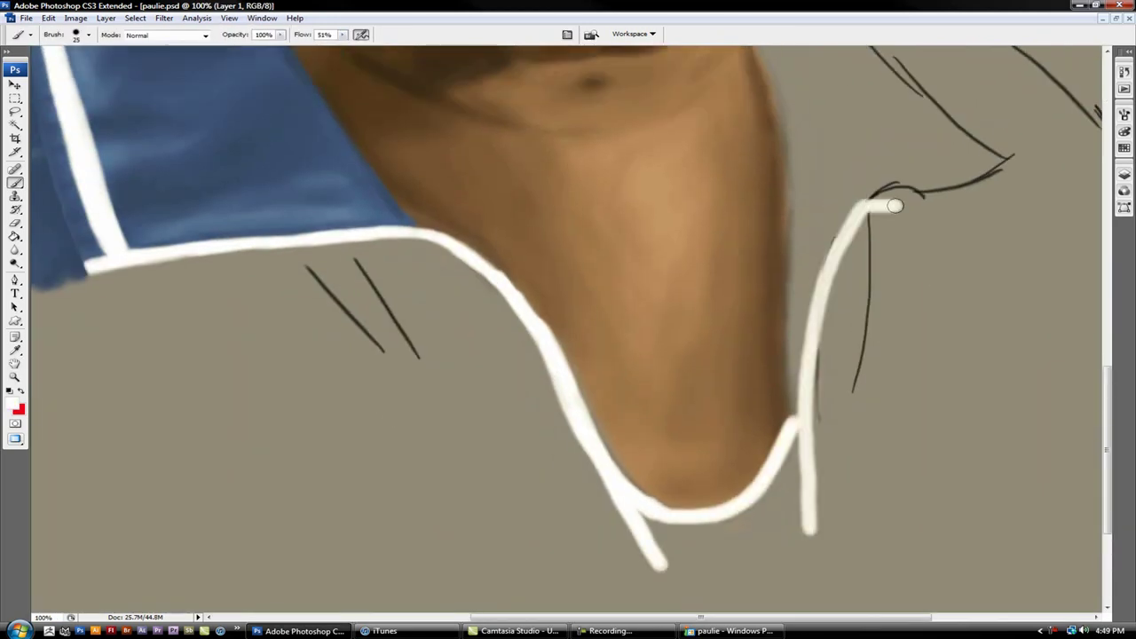
{"action": "scroll", "coordinate": [912, 127], "scroll_direction": "down", "scroll_amount": 1}
{"action": "scroll", "coordinate": [867, 290], "scroll_direction": "up", "scroll_amount": 2}
{"action": "left_click_drag", "start_coordinate": [778, 236], "coordinate": [871, 444]}
{"action": "scroll", "coordinate": [870, 443], "scroll_direction": "up", "scroll_amount": 1}
{"action": "left_click_drag", "start_coordinate": [342, 35], "coordinate": [315, 52]}
Step: Lower the flow and softly shade the neck, enlarging the brush to 30
{"action": "left_click_drag", "start_coordinate": [603, 475], "coordinate": [653, 545]}
{"action": "left_click_drag", "start_coordinate": [514, 331], "coordinate": [595, 484]}
{"action": "left_click_drag", "start_coordinate": [577, 431], "coordinate": [622, 520]}
{"action": "left_click_drag", "start_coordinate": [343, 34], "coordinate": [330, 52]}
{"action": "key", "text": "bracketright"}
{"action": "left_click_drag", "start_coordinate": [568, 378], "coordinate": [602, 448]}
{"action": "scroll", "coordinate": [374, 345], "scroll_direction": "up", "scroll_amount": 3}
{"action": "scroll", "coordinate": [374, 344], "scroll_direction": "down", "scroll_amount": 3}
Step: Fill the right collar with blue between the neck and its white outline, up to the tip
{"action": "left_click_drag", "start_coordinate": [803, 267], "coordinate": [795, 426]}
{"action": "left_click_drag", "start_coordinate": [791, 480], "coordinate": [788, 551]}
{"action": "mouse_move", "coordinate": [782, 328]}
{"action": "left_mouse_down"}
{"action": "mouse_move", "coordinate": [737, 142]}
{"action": "mouse_move", "coordinate": [827, 188]}
{"action": "mouse_move", "coordinate": [951, 296]}
{"action": "left_mouse_up"}
{"action": "left_click_drag", "start_coordinate": [781, 124], "coordinate": [941, 284]}
{"action": "mouse_move", "coordinate": [853, 338]}
{"action": "left_mouse_down"}
{"action": "mouse_move", "coordinate": [807, 461]}
{"action": "mouse_move", "coordinate": [799, 550]}
{"action": "left_mouse_up"}
{"action": "key", "text": "bracketleft"}
{"action": "key", "text": "bracketleft"}
{"action": "key", "text": "bracketleft"}
{"action": "mouse_move", "coordinate": [878, 309]}
{"action": "left_mouse_down"}
{"action": "mouse_move", "coordinate": [652, 294]}
{"action": "mouse_move", "coordinate": [586, 173]}
{"action": "mouse_move", "coordinate": [514, 133]}
{"action": "left_mouse_up"}
{"action": "left_click_drag", "start_coordinate": [675, 338], "coordinate": [759, 316]}
Step: Erase the black sketch line beside the collar and zoom out to 66.7%
{"action": "key", "text": "e"}
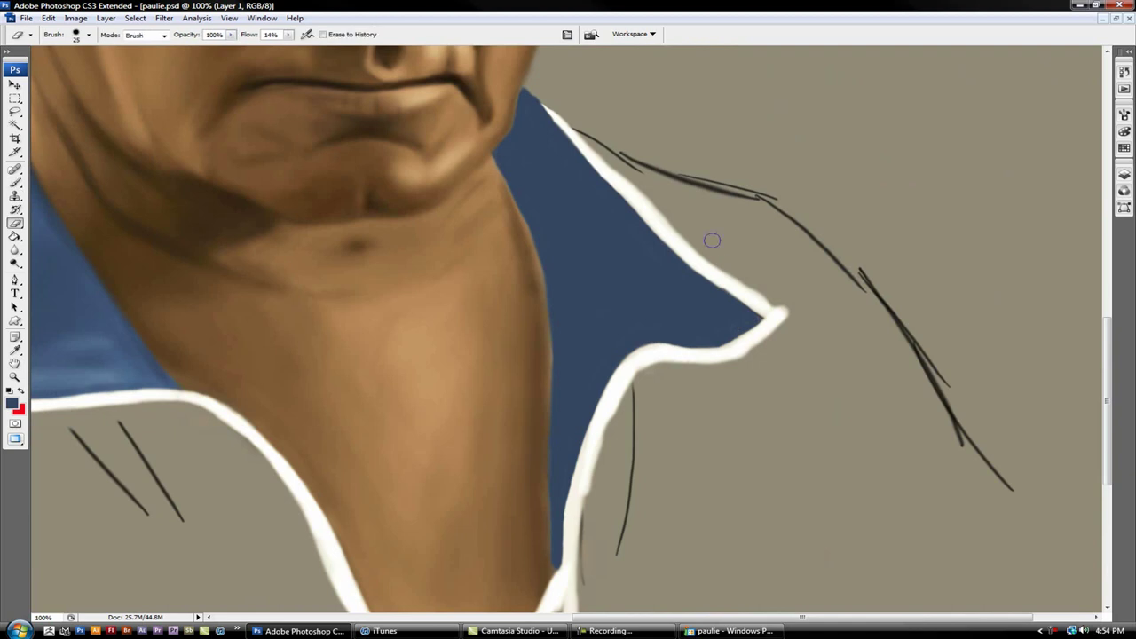
{"action": "left_click_drag", "start_coordinate": [621, 158], "coordinate": [573, 129]}
{"action": "key", "text": "b"}
{"action": "key", "text": "e"}
{"action": "scroll", "coordinate": [604, 519], "scroll_direction": "down", "scroll_amount": 3}
{"action": "scroll", "coordinate": [568, 355], "scroll_direction": "up", "scroll_amount": 5}
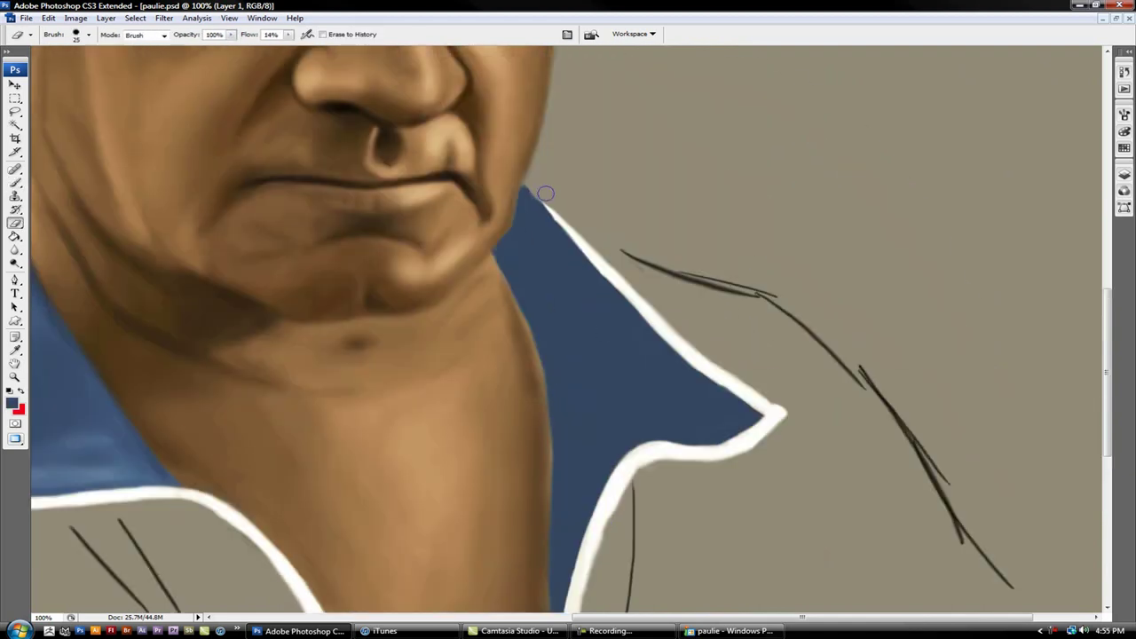
{"action": "key", "text": "ctrl+minus"}
{"action": "key", "text": "b"}
Step: Shade the right collar with sampled light blue and a darker inner-edge stroke
{"action": "left_click", "coordinate": [720, 319], "text": "alt"}
{"action": "mouse_move", "coordinate": [720, 320]}
{"action": "left_mouse_down"}
{"action": "mouse_move", "coordinate": [698, 234]}
{"action": "mouse_move", "coordinate": [732, 306]}
{"action": "mouse_move", "coordinate": [693, 266]}
{"action": "left_mouse_up"}
{"action": "mouse_move", "coordinate": [674, 373]}
{"action": "left_mouse_down"}
{"action": "mouse_move", "coordinate": [701, 329]}
{"action": "mouse_move", "coordinate": [669, 242]}
{"action": "mouse_move", "coordinate": [640, 204]}
{"action": "left_mouse_up"}
{"action": "left_click", "coordinate": [679, 346], "text": "alt"}
{"action": "key", "text": "bracketleft"}
{"action": "key", "text": "bracketleft"}
{"action": "key", "text": "bracketleft"}
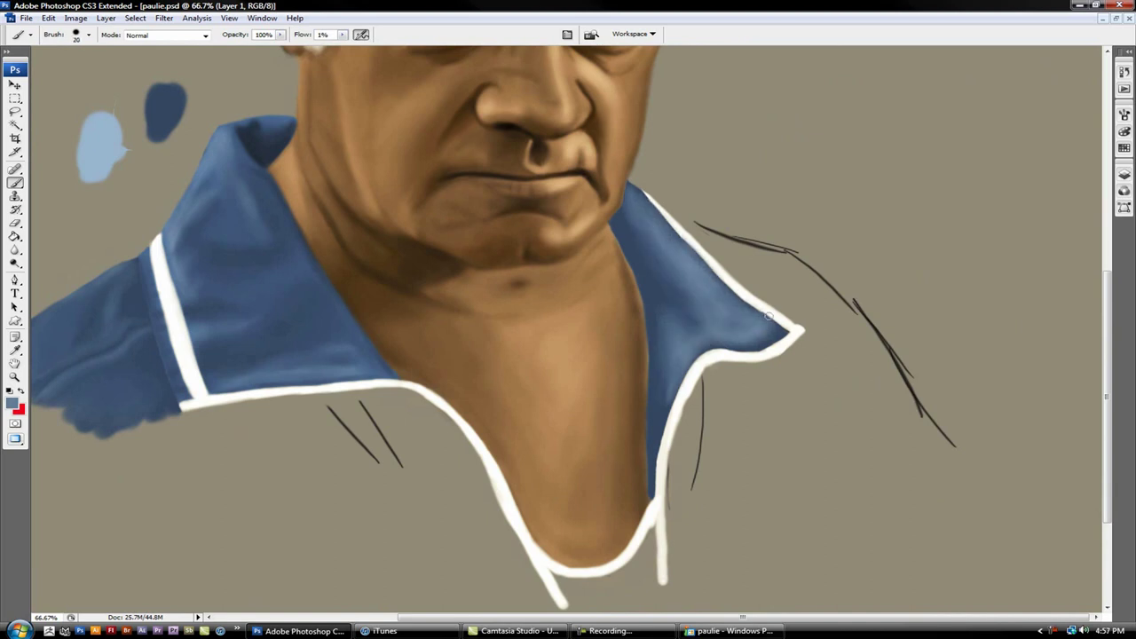
{"action": "left_click", "coordinate": [646, 288], "text": "alt"}
{"action": "left_click_drag", "start_coordinate": [626, 249], "coordinate": [651, 399]}
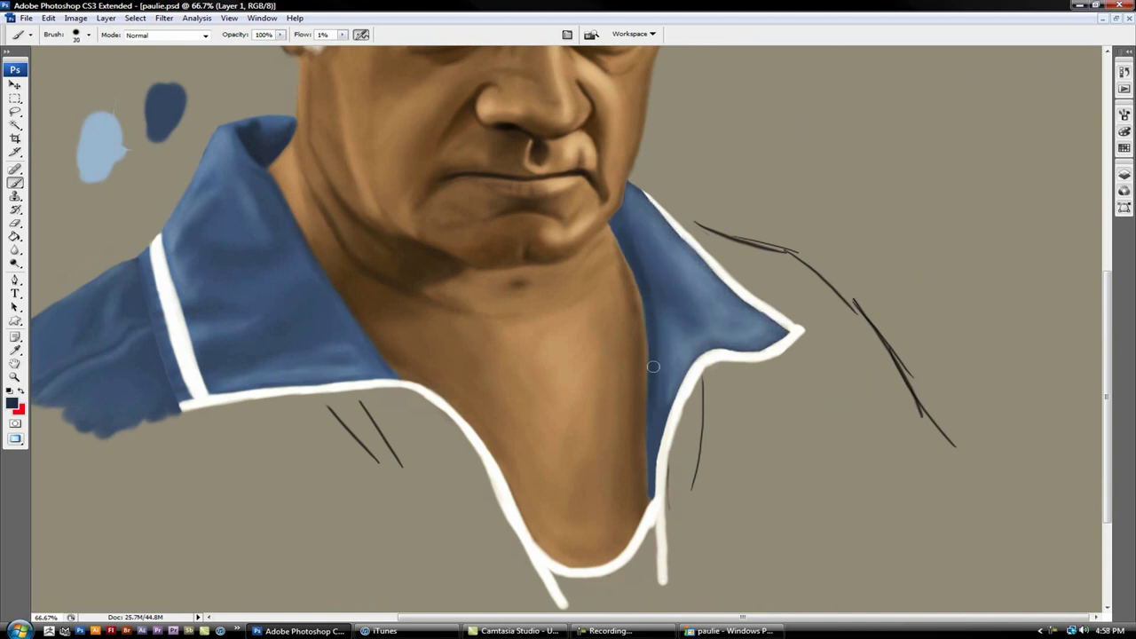
{"action": "left_click_drag", "start_coordinate": [621, 232], "coordinate": [631, 255]}
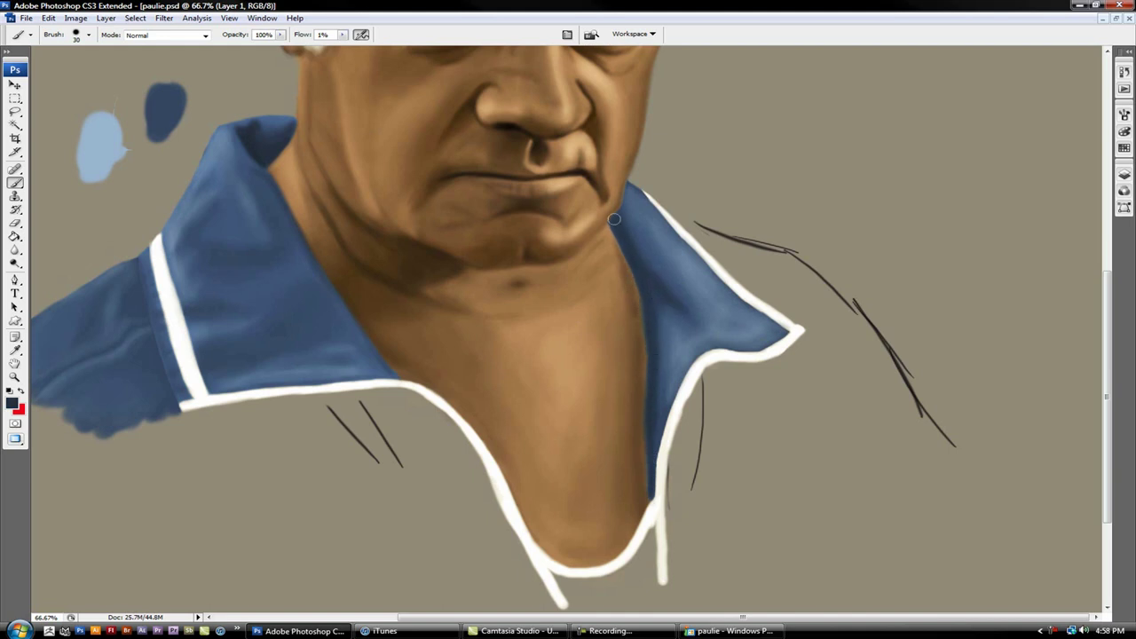
Step: Zoom in on the neckline and block in dark shirt on the right shoulder with a size-40 brush
{"action": "key", "text": "ctrl+plus"}
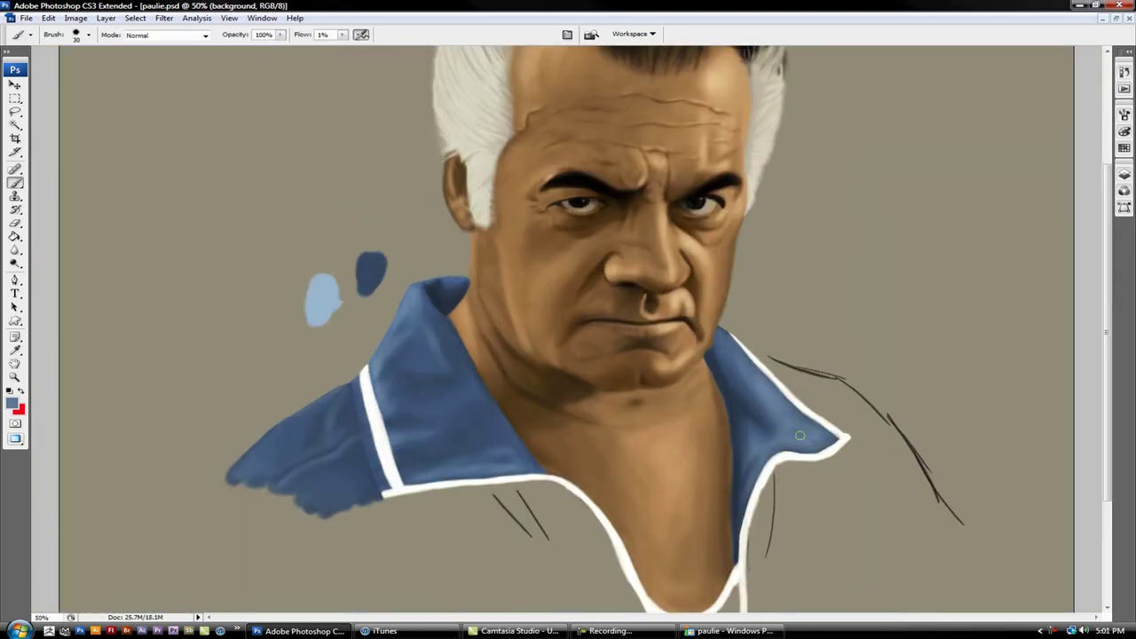
{"action": "key", "text": "z"}
{"action": "left_click", "coordinate": [799, 417]}
{"action": "key", "text": "b"}
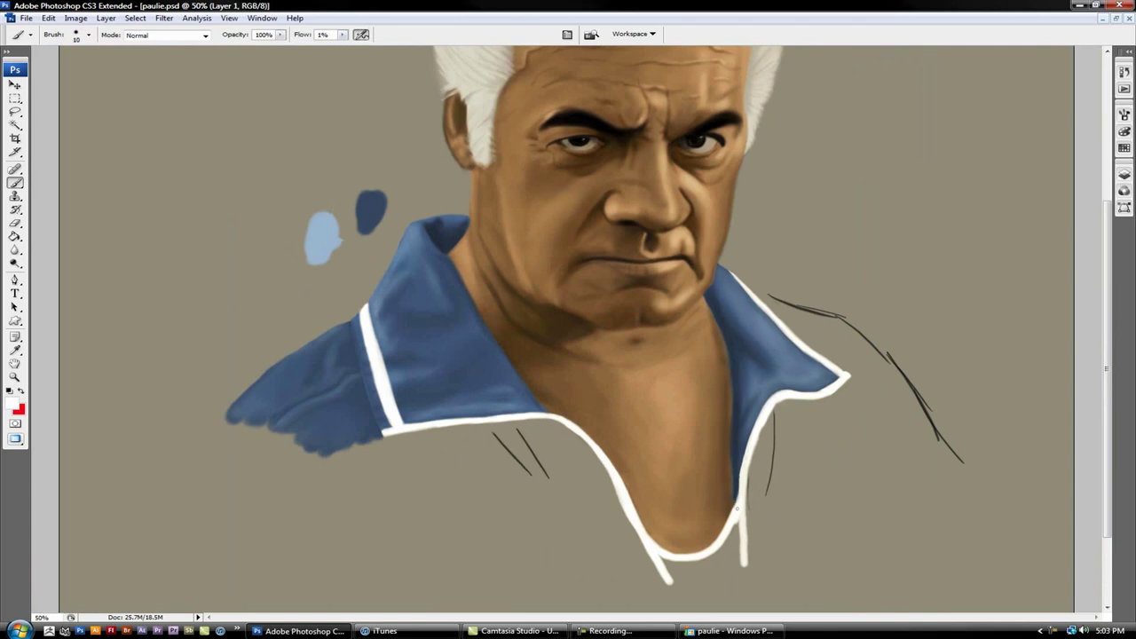
{"action": "key", "text": "bracketright"}
{"action": "key", "text": "bracketright"}
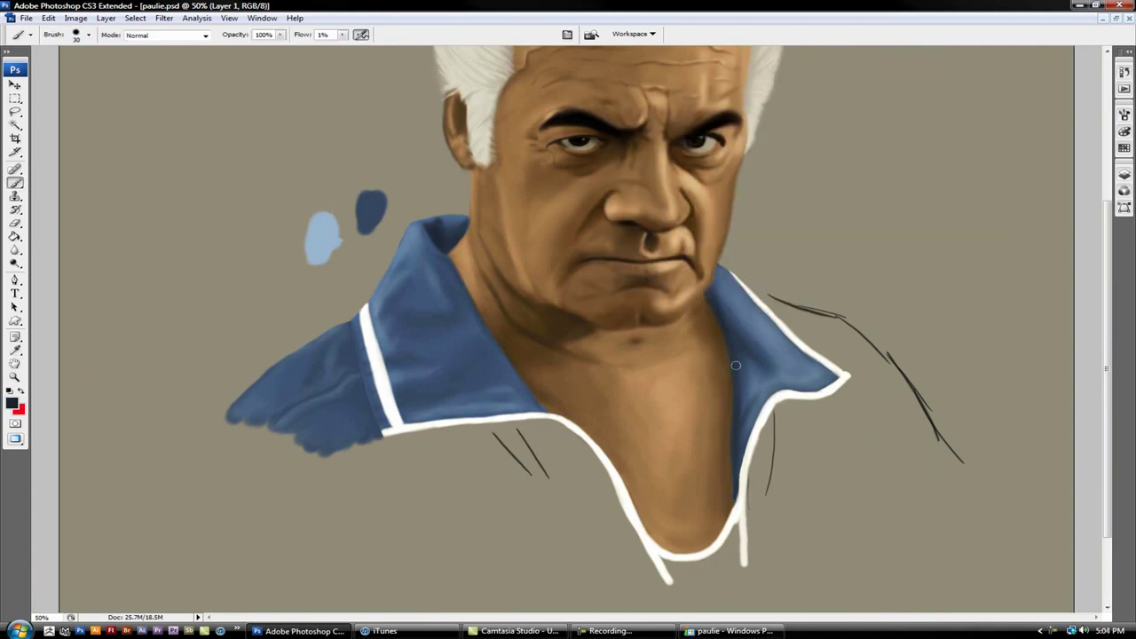
{"action": "scroll", "coordinate": [791, 318], "scroll_direction": "down", "scroll_amount": 1}
{"action": "left_click_drag", "start_coordinate": [941, 382], "coordinate": [871, 498]}
{"action": "left_click_drag", "start_coordinate": [888, 346], "coordinate": [781, 462]}
Step: Paint the dark blue shirt below the left collar, refining its edges
{"action": "scroll", "coordinate": [846, 338], "scroll_direction": "down", "scroll_amount": 1}
{"action": "mouse_move", "coordinate": [846, 338]}
{"action": "left_mouse_down"}
{"action": "mouse_move", "coordinate": [528, 361]}
{"action": "mouse_move", "coordinate": [399, 337]}
{"action": "left_mouse_up"}
{"action": "key", "text": "ctrl+plus"}
{"action": "key", "text": "ctrl+plus"}
{"action": "mouse_move", "coordinate": [355, 231]}
{"action": "left_mouse_down"}
{"action": "mouse_move", "coordinate": [503, 352]}
{"action": "mouse_move", "coordinate": [559, 426]}
{"action": "left_mouse_up"}
{"action": "scroll", "coordinate": [559, 426], "scroll_direction": "down", "scroll_amount": 2}
{"action": "mouse_move", "coordinate": [550, 239]}
{"action": "left_mouse_down"}
{"action": "mouse_move", "coordinate": [639, 411]}
{"action": "mouse_move", "coordinate": [530, 436]}
{"action": "left_mouse_up"}
Step: Zoom out and paint lighter blue folds on the right shirt
{"action": "scroll", "coordinate": [325, 411], "scroll_direction": "down", "scroll_amount": 3}
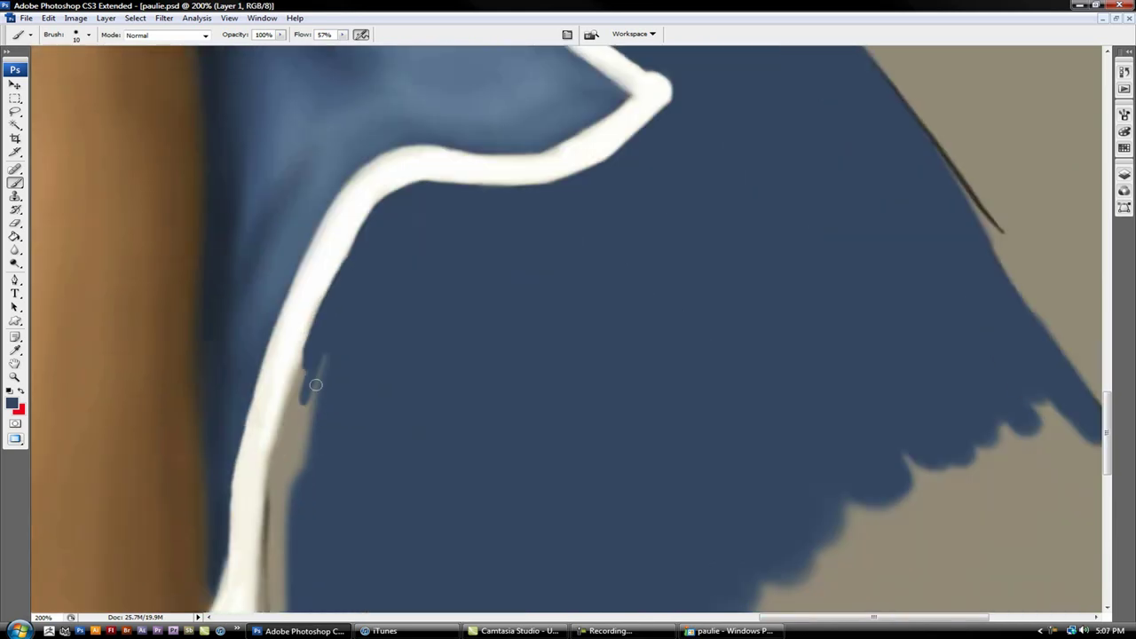
{"action": "scroll", "coordinate": [352, 400], "scroll_direction": "down", "scroll_amount": 3}
{"action": "scroll", "coordinate": [353, 400], "scroll_direction": "up", "scroll_amount": 8}
{"action": "key", "text": "e"}
{"action": "key", "text": "ctrl+minus"}
{"action": "key", "text": "ctrl+minus"}
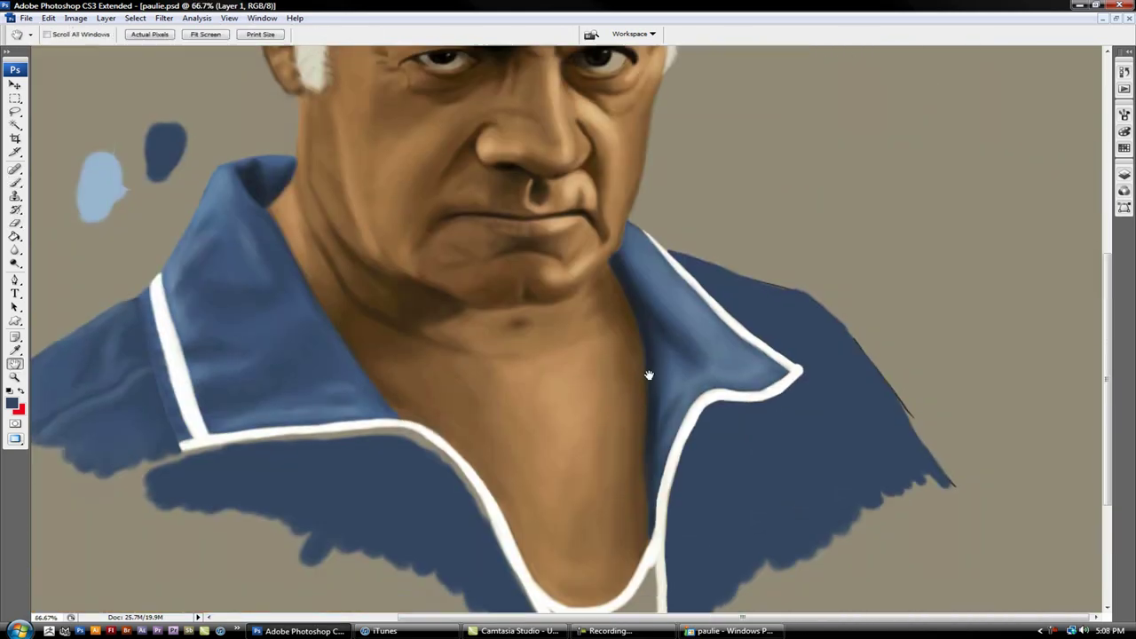
{"action": "key", "text": "b"}
{"action": "scroll", "coordinate": [772, 503], "scroll_direction": "down", "scroll_amount": 1}
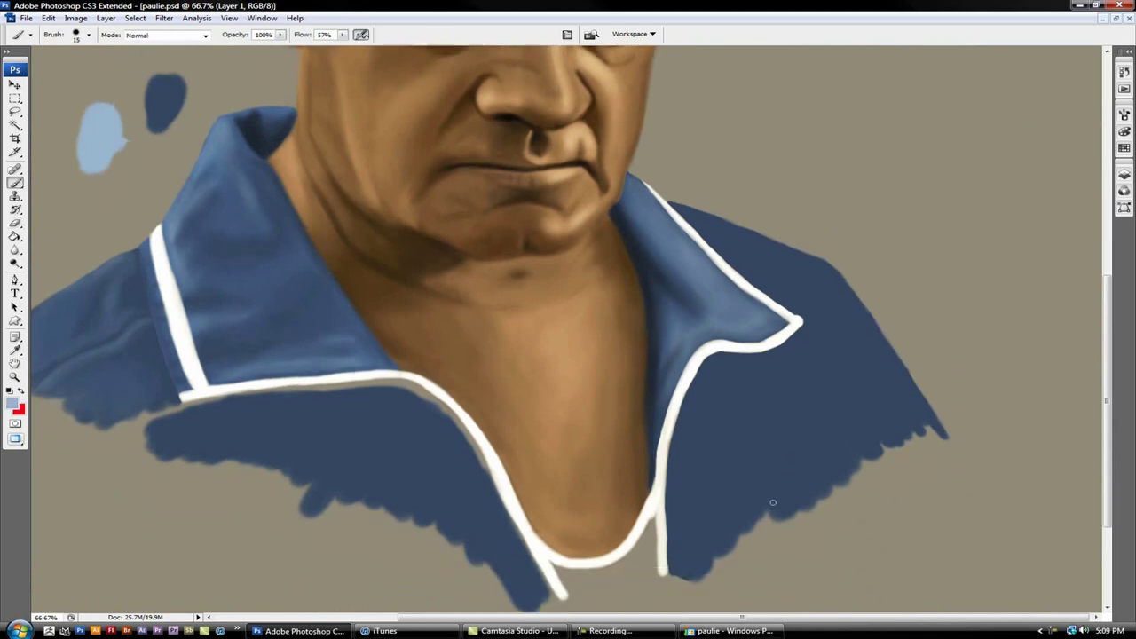
{"action": "mouse_move", "coordinate": [670, 480]}
{"action": "left_mouse_down"}
{"action": "mouse_move", "coordinate": [697, 381]}
{"action": "mouse_move", "coordinate": [684, 533]}
{"action": "left_mouse_up"}
{"action": "key", "text": "bracketright"}
{"action": "key", "text": "bracketright"}
{"action": "mouse_move", "coordinate": [741, 497]}
{"action": "left_mouse_down"}
{"action": "mouse_move", "coordinate": [731, 381]}
{"action": "mouse_move", "coordinate": [717, 542]}
{"action": "left_mouse_up"}
Step: Add sampled blue strokes and soft highlights on the shirt right of the collar
{"action": "left_click", "coordinate": [728, 417], "text": "alt"}
{"action": "mouse_move", "coordinate": [724, 355]}
{"action": "left_mouse_down"}
{"action": "mouse_move", "coordinate": [737, 484]}
{"action": "mouse_move", "coordinate": [776, 375]}
{"action": "left_mouse_up"}
{"action": "key", "text": "bracketleft"}
{"action": "key", "text": "bracketleft"}
{"action": "left_click_drag", "start_coordinate": [808, 337], "coordinate": [854, 465]}
{"action": "left_click_drag", "start_coordinate": [839, 373], "coordinate": [717, 223]}
{"action": "left_click_drag", "start_coordinate": [773, 266], "coordinate": [780, 497]}
{"action": "left_click_drag", "start_coordinate": [901, 418], "coordinate": [875, 342]}
Step: Darken the lighter patches right of the collar with the sampled dark shirt blue
{"action": "left_click", "coordinate": [885, 347], "text": "alt"}
{"action": "left_click_drag", "start_coordinate": [692, 439], "coordinate": [679, 551]}
{"action": "left_click_drag", "start_coordinate": [726, 390], "coordinate": [723, 546]}
{"action": "left_click_drag", "start_coordinate": [740, 369], "coordinate": [730, 475]}
{"action": "left_click_drag", "start_coordinate": [701, 373], "coordinate": [701, 452]}
{"action": "left_click_drag", "start_coordinate": [781, 382], "coordinate": [783, 426]}
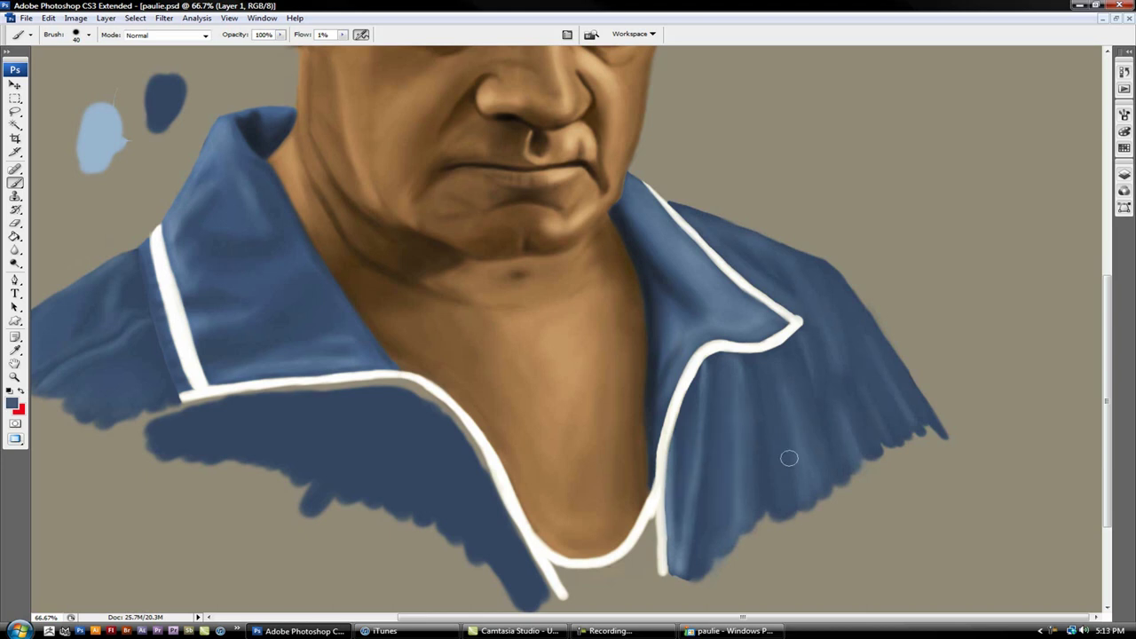
Step: Zoom out and further darken the right shirt panel near the collar
{"action": "key", "text": "ctrl+minus"}
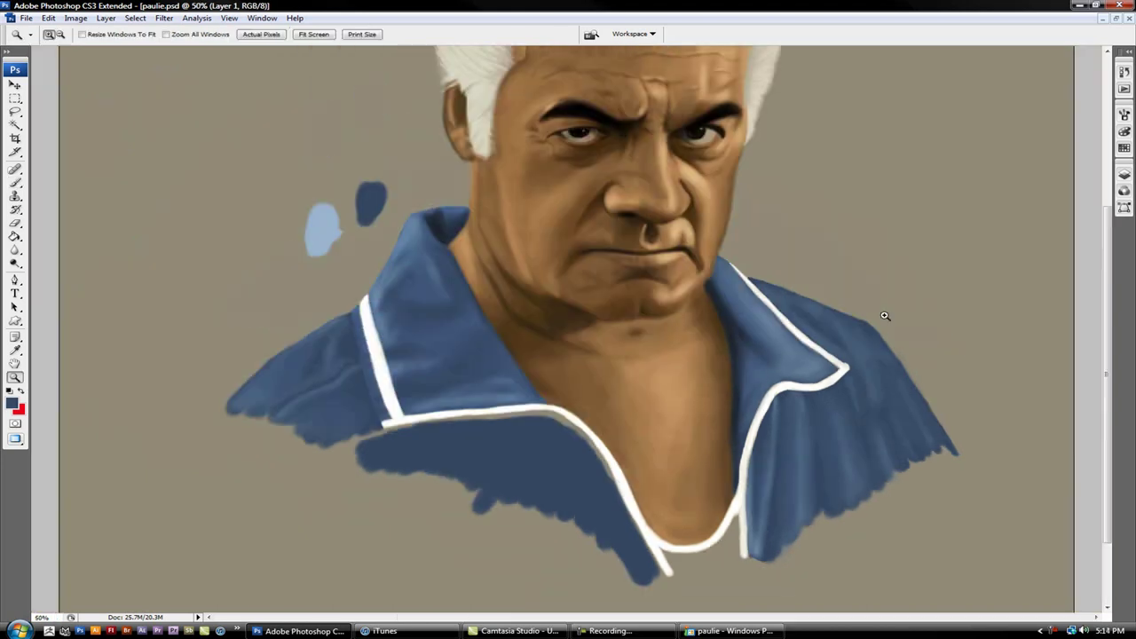
{"action": "left_click_drag", "start_coordinate": [773, 460], "coordinate": [772, 551]}
{"action": "mouse_move", "coordinate": [782, 401]}
{"action": "left_mouse_down"}
{"action": "mouse_move", "coordinate": [781, 471]}
{"action": "mouse_move", "coordinate": [768, 410]}
{"action": "left_mouse_up"}
{"action": "left_click_drag", "start_coordinate": [860, 466], "coordinate": [868, 436]}
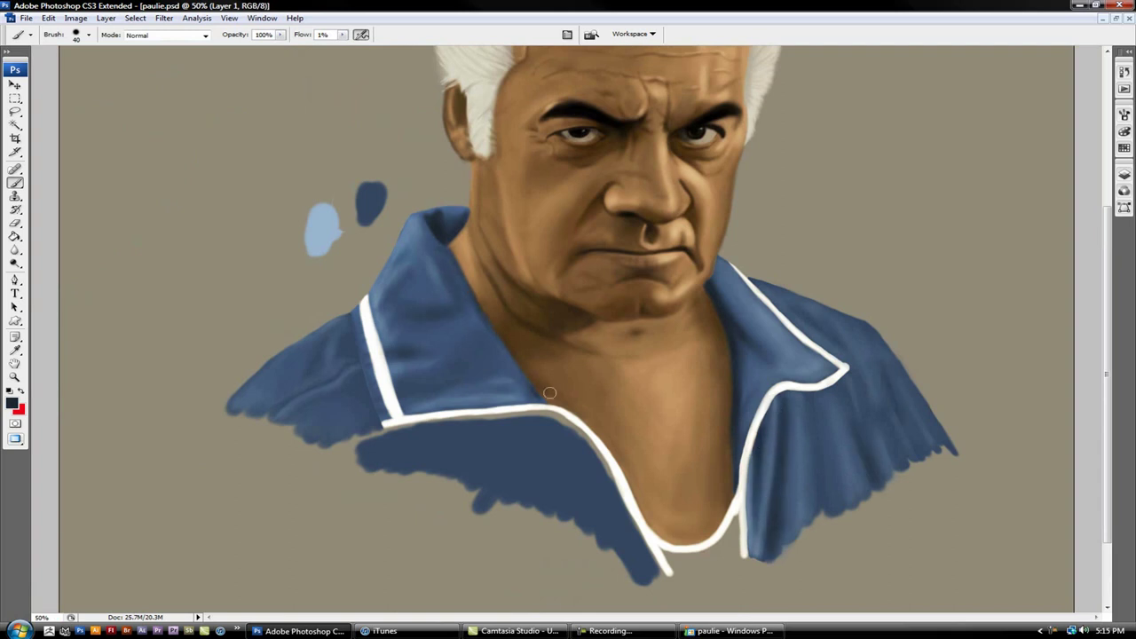
{"action": "scroll", "coordinate": [786, 476], "scroll_direction": "up", "scroll_amount": 2}
{"action": "scroll", "coordinate": [328, 407], "scroll_direction": "down", "scroll_amount": 2}
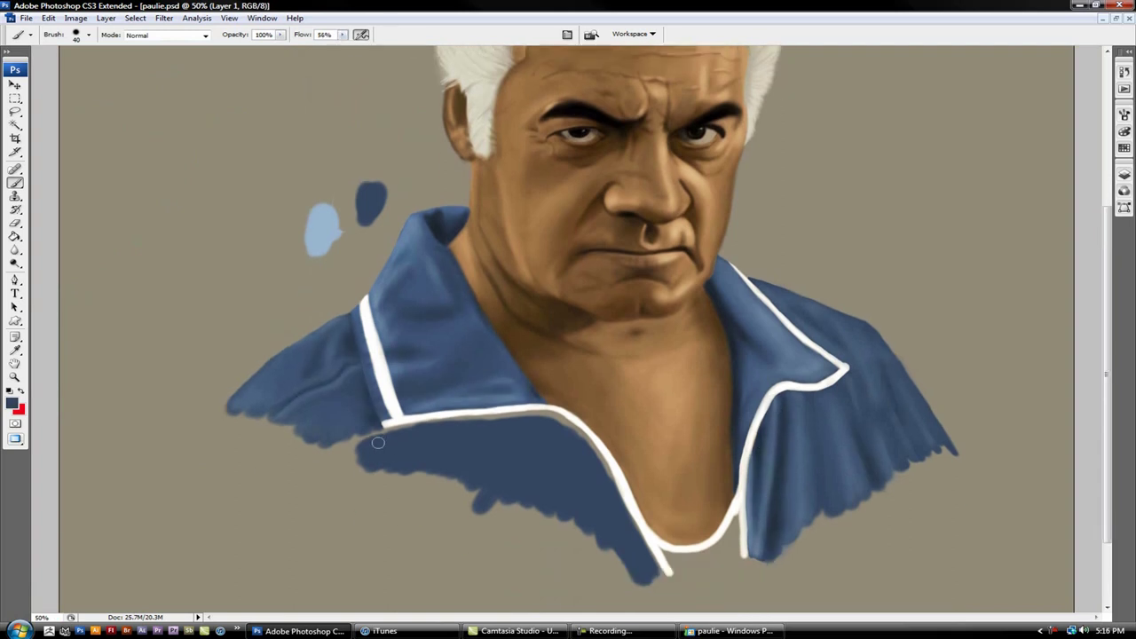
Step: Zoom in, shrink the brush, raise the flow, and stroke across the lower left collar
{"action": "key", "text": "ctrl+plus"}
{"action": "key", "text": "bracketleft"}
{"action": "key", "text": "shift+5"}
{"action": "key", "text": "shift+6"}
{"action": "left_click_drag", "start_coordinate": [346, 283], "coordinate": [758, 455]}
{"action": "scroll", "coordinate": [757, 455], "scroll_direction": "down", "scroll_amount": 2}
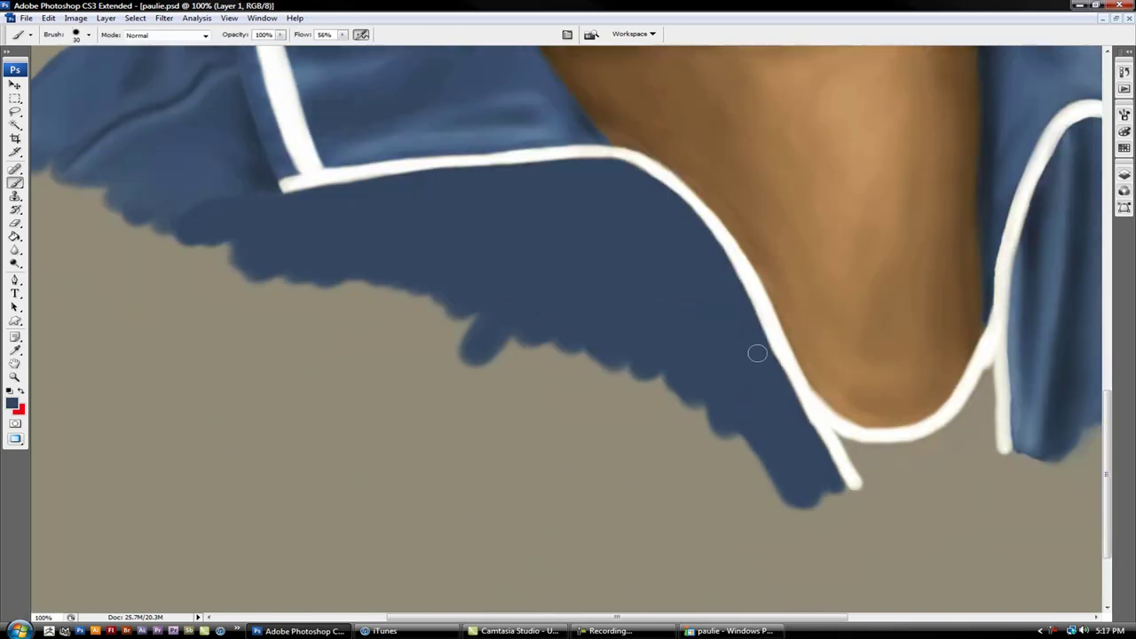
Step: Lower the flow and streak light and dark blue folds along the lower left shirt
{"action": "key", "text": "ctrl+minus"}
{"action": "key", "text": "ctrl+minus"}
{"action": "key", "text": "shift+0"}
{"action": "key", "text": "shift+9"}
{"action": "mouse_move", "coordinate": [542, 401]}
{"action": "left_mouse_down"}
{"action": "mouse_move", "coordinate": [635, 493]}
{"action": "mouse_move", "coordinate": [497, 382]}
{"action": "mouse_move", "coordinate": [363, 376]}
{"action": "mouse_move", "coordinate": [454, 433]}
{"action": "left_mouse_up"}
{"action": "left_click", "coordinate": [511, 437], "text": "alt"}
{"action": "mouse_move", "coordinate": [538, 454]}
{"action": "left_mouse_down"}
{"action": "mouse_move", "coordinate": [494, 405]}
{"action": "mouse_move", "coordinate": [597, 465]}
{"action": "left_mouse_up"}
{"action": "left_click", "coordinate": [531, 413], "text": "alt"}
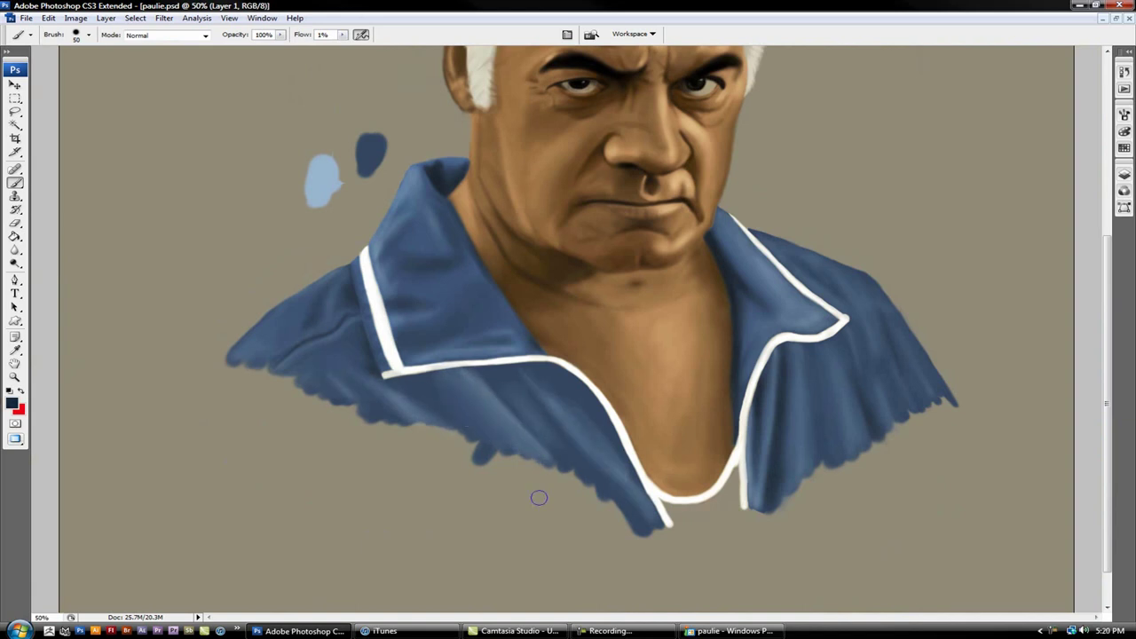
Step: Darken the left shirt along the collar and extend its lower-left edge in blue-grey at 5% flow
{"action": "mouse_move", "coordinate": [530, 389]}
{"action": "left_mouse_down"}
{"action": "mouse_move", "coordinate": [481, 378]}
{"action": "mouse_move", "coordinate": [593, 396]}
{"action": "left_mouse_up"}
{"action": "left_click", "coordinate": [589, 431], "text": "alt"}
{"action": "key", "text": "0"}
{"action": "key", "text": "5"}
{"action": "left_click_drag", "start_coordinate": [222, 368], "coordinate": [330, 392]}
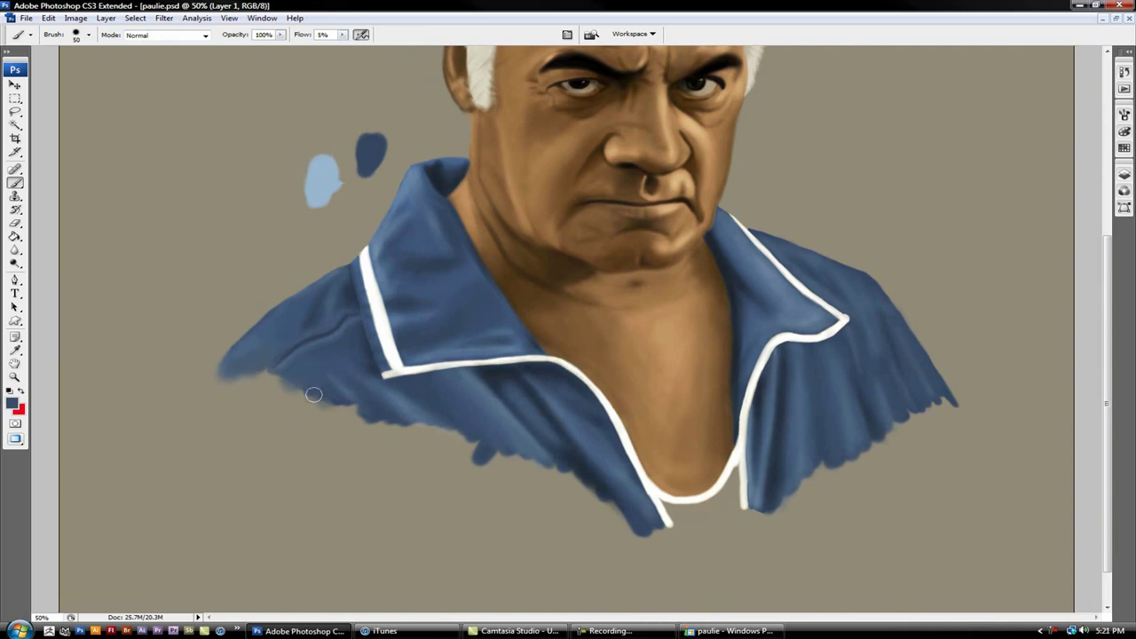
{"action": "left_click_drag", "start_coordinate": [258, 373], "coordinate": [333, 413]}
Step: Soften the shirt's ragged lower-left, bottom and right edges with the Eraser
{"action": "key", "text": "e"}
{"action": "mouse_move", "coordinate": [228, 373]}
{"action": "left_mouse_down"}
{"action": "mouse_move", "coordinate": [287, 407]}
{"action": "mouse_move", "coordinate": [489, 458]}
{"action": "left_mouse_up"}
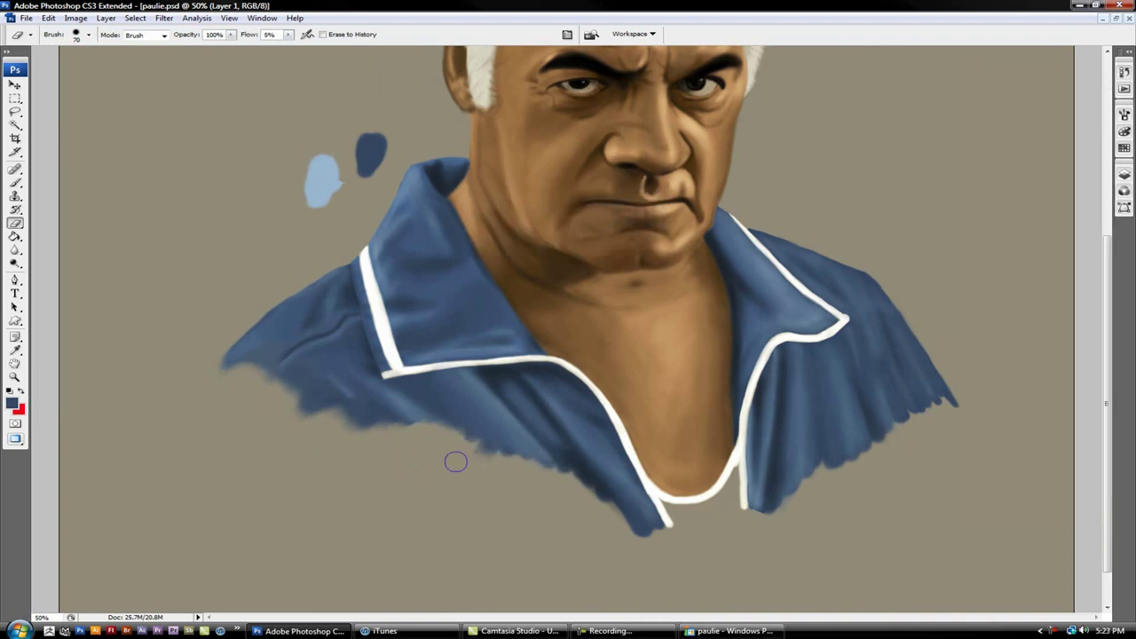
{"action": "left_click_drag", "start_coordinate": [556, 476], "coordinate": [512, 456]}
{"action": "left_click_drag", "start_coordinate": [612, 489], "coordinate": [666, 546]}
{"action": "mouse_move", "coordinate": [755, 506]}
{"action": "left_mouse_down"}
{"action": "mouse_move", "coordinate": [867, 464]}
{"action": "mouse_move", "coordinate": [923, 404]}
{"action": "left_mouse_up"}
Step: Paint a white undershirt below the neckline, then pick a new grey paint colour
{"action": "key", "text": "b"}
{"action": "key", "text": "ctrl+plus"}
{"action": "key", "text": "ctrl+plus"}
{"action": "left_click", "coordinate": [479, 318], "text": "alt"}
{"action": "mouse_move", "coordinate": [444, 324]}
{"action": "left_mouse_down"}
{"action": "mouse_move", "coordinate": [527, 329]}
{"action": "mouse_move", "coordinate": [551, 426]}
{"action": "left_mouse_up"}
{"action": "left_click", "coordinate": [11, 404]}
{"action": "key", "text": "Return"}
Step: Shade the undershirt edges in grey, softening the right edge at 1% flow
{"action": "mouse_move", "coordinate": [426, 322]}
{"action": "left_mouse_down"}
{"action": "mouse_move", "coordinate": [533, 311]}
{"action": "mouse_move", "coordinate": [586, 244]}
{"action": "left_mouse_up"}
{"action": "left_click_drag", "start_coordinate": [584, 195], "coordinate": [586, 342]}
{"action": "key", "text": "bracketright"}
{"action": "key", "text": "0"}
{"action": "key", "text": "1"}
{"action": "left_click_drag", "start_coordinate": [582, 221], "coordinate": [586, 351]}
{"action": "key", "text": "bracketleft"}
{"action": "left_click", "coordinate": [577, 267], "text": "alt"}
Step: Set the flow to 2% and softly reshade the undershirt's edges
{"action": "mouse_move", "coordinate": [581, 257]}
{"action": "left_mouse_down"}
{"action": "mouse_move", "coordinate": [479, 328]}
{"action": "mouse_move", "coordinate": [457, 327]}
{"action": "left_mouse_up"}
{"action": "left_click", "coordinate": [342, 35]}
{"action": "left_click_drag", "start_coordinate": [345, 51], "coordinate": [346, 51]}
{"action": "left_click", "coordinate": [476, 327], "text": "alt"}
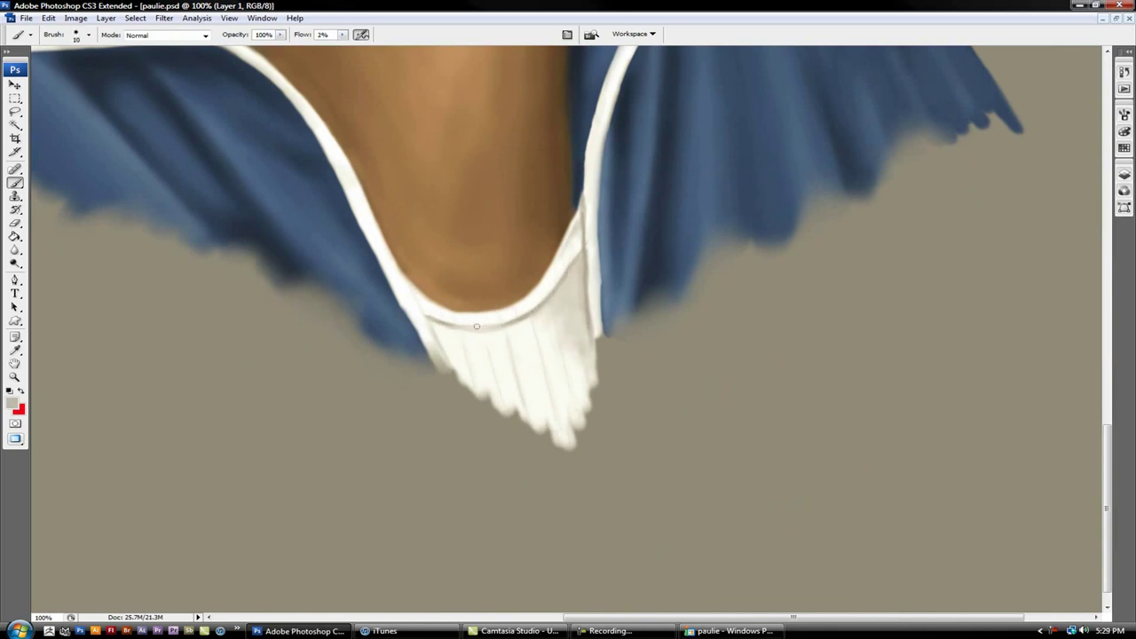
{"action": "left_click_drag", "start_coordinate": [574, 275], "coordinate": [582, 219]}
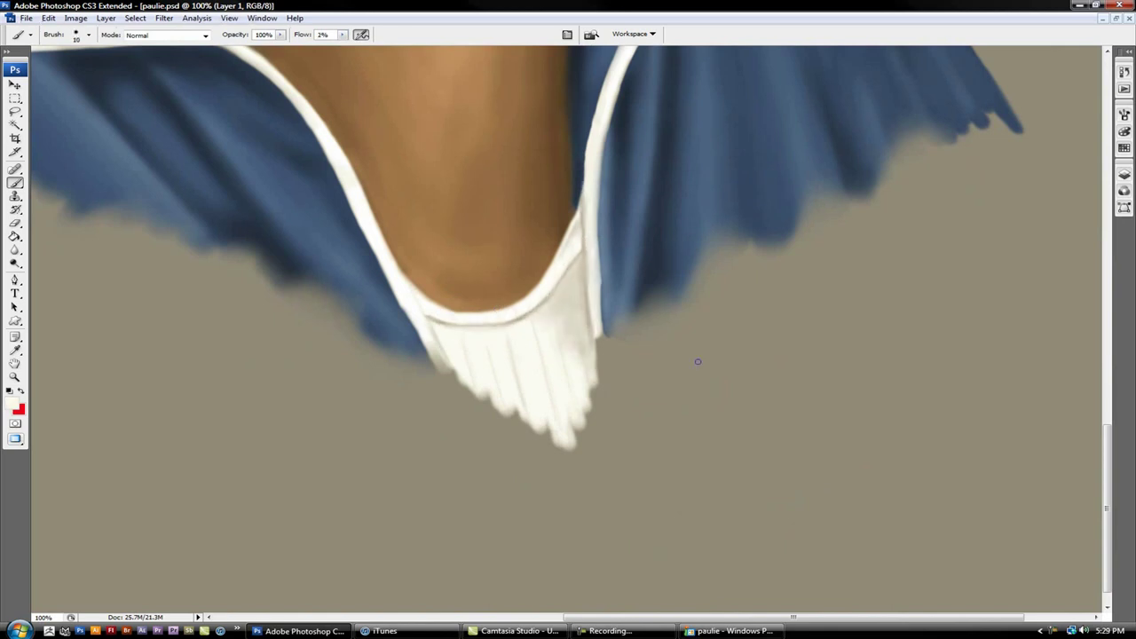
{"action": "key", "text": "ctrl+minus"}
{"action": "left_click_drag", "start_coordinate": [648, 362], "coordinate": [657, 409]}
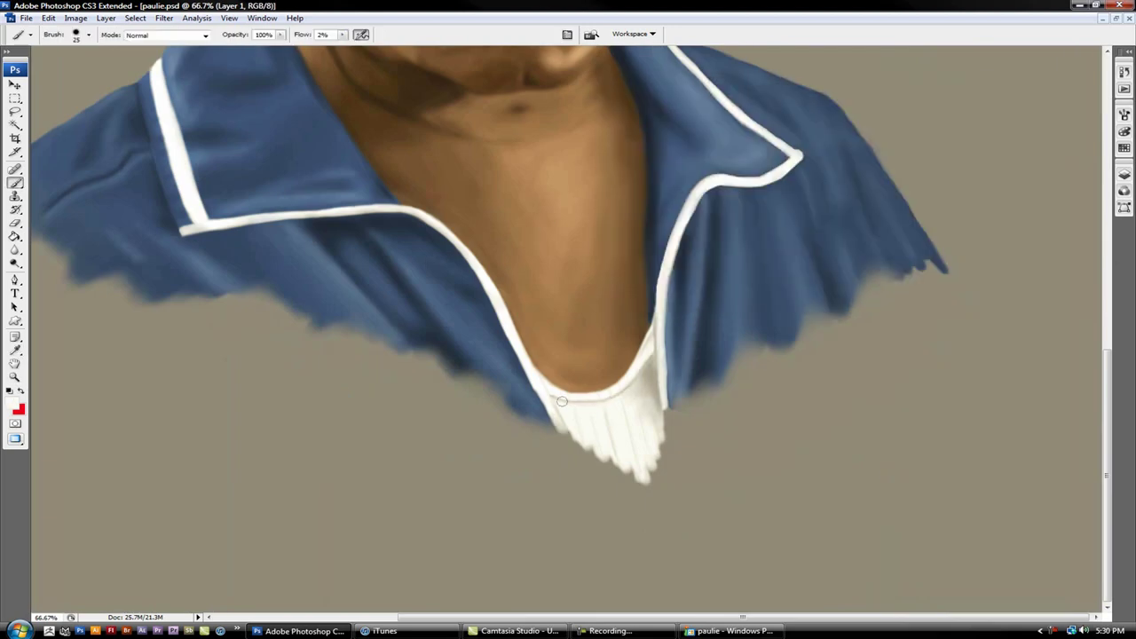
{"action": "mouse_move", "coordinate": [574, 415]}
{"action": "left_mouse_down"}
{"action": "mouse_move", "coordinate": [634, 414]}
{"action": "mouse_move", "coordinate": [649, 373]}
{"action": "left_mouse_up"}
Step: Cover the undershirt's tip with background colour and blend the chest beside the collar
{"action": "left_click", "coordinate": [634, 414], "text": "alt"}
{"action": "key", "text": "bracketright"}
{"action": "key", "text": "bracketright"}
{"action": "key", "text": "bracketleft"}
{"action": "key", "text": "bracketleft"}
{"action": "key", "text": "bracketleft"}
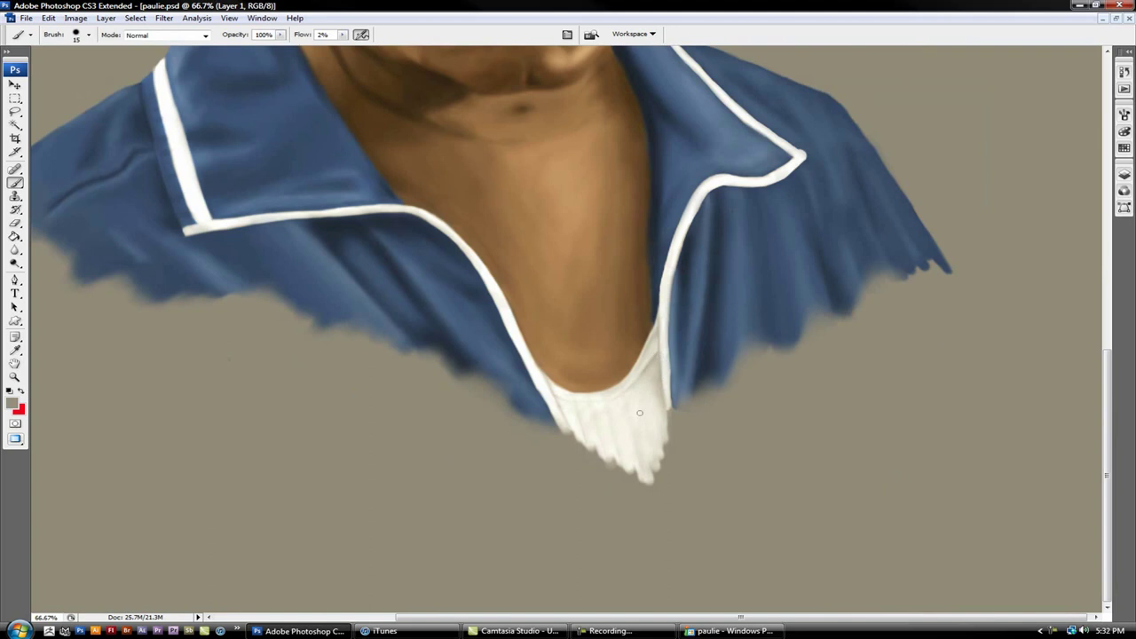
{"action": "left_click_drag", "start_coordinate": [635, 466], "coordinate": [675, 441]}
{"action": "left_click", "coordinate": [607, 384], "text": "alt"}
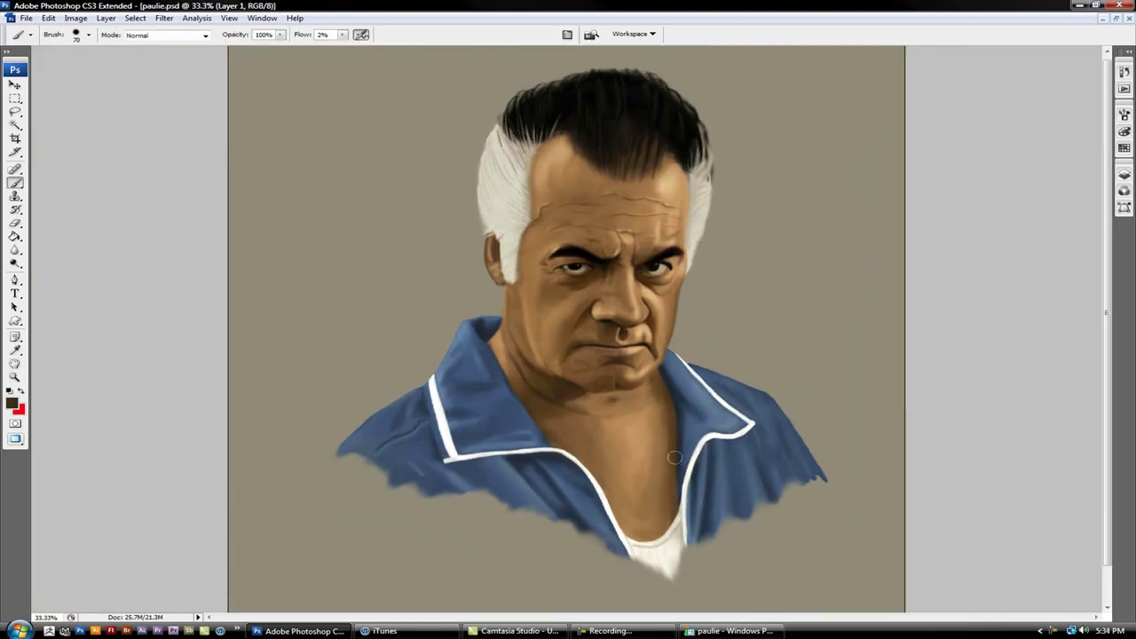
{"action": "left_click_drag", "start_coordinate": [675, 457], "coordinate": [670, 526]}
{"action": "left_click_drag", "start_coordinate": [489, 345], "coordinate": [613, 407]}
Step: Blend the neck beside the collar, zoom into the chest, and pick a new colour with a larger brush
{"action": "left_click_drag", "start_coordinate": [670, 510], "coordinate": [664, 381]}
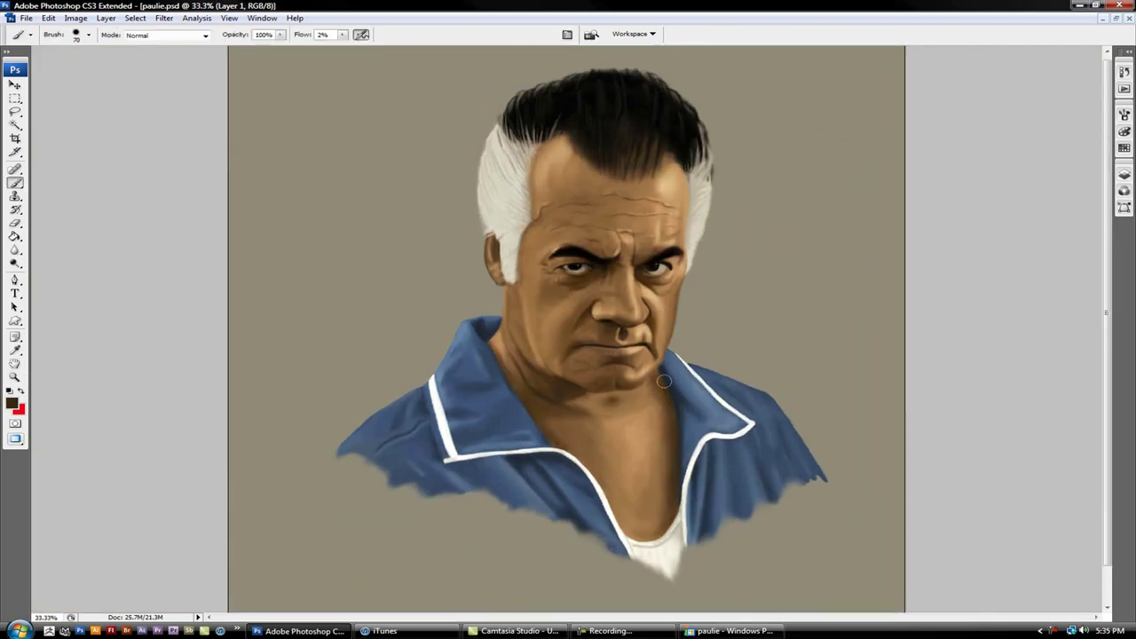
{"action": "left_click", "coordinate": [677, 436], "text": "ctrl"}
{"action": "left_click", "coordinate": [740, 319], "text": "alt"}
{"action": "key", "text": "Return"}
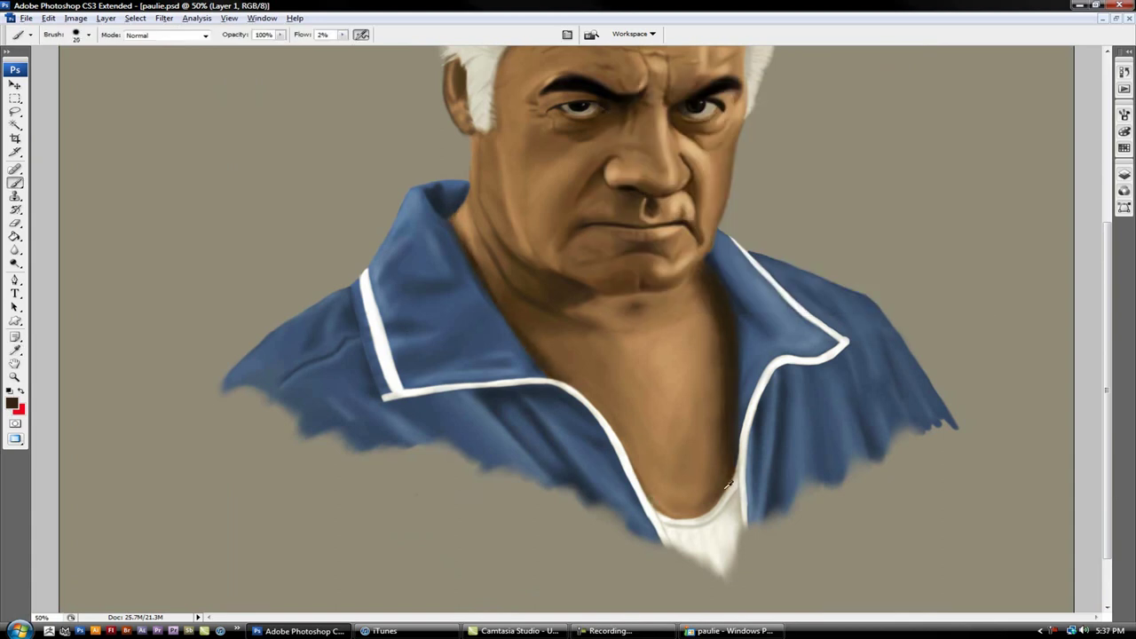
{"action": "scroll", "coordinate": [728, 484], "scroll_direction": "up", "scroll_amount": 2}
{"action": "key", "text": "bracketright"}
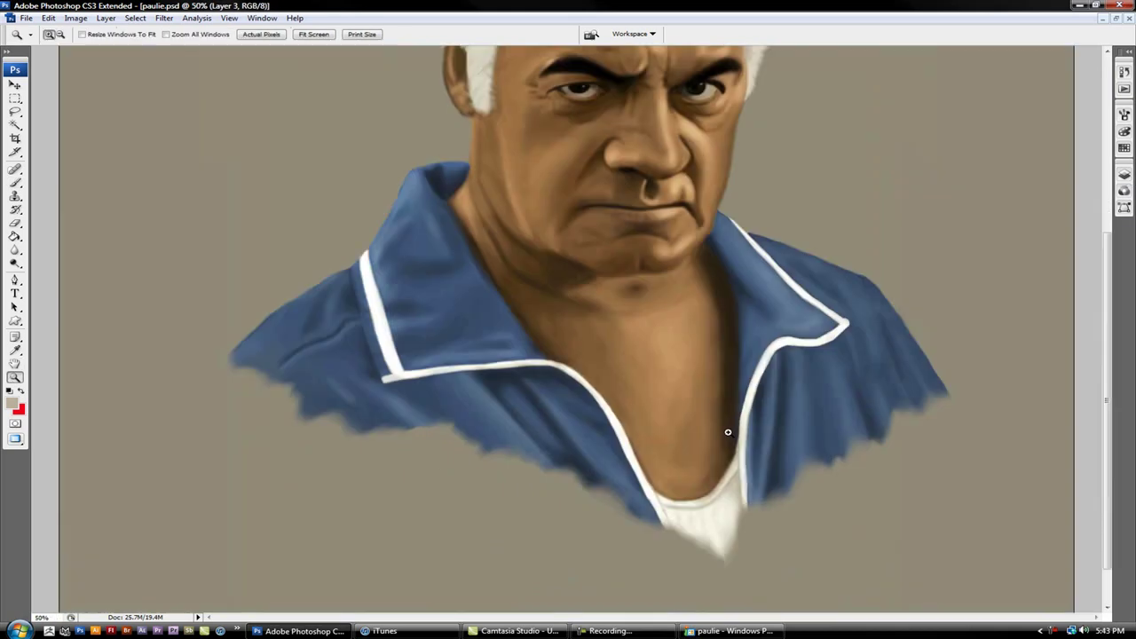
Step: Paint light wavy hair across the chest, refine it with Burn and Eraser, then fit the image on screen
{"action": "mouse_move", "coordinate": [658, 460]}
{"action": "left_mouse_down"}
{"action": "mouse_move", "coordinate": [701, 428]}
{"action": "mouse_move", "coordinate": [630, 441]}
{"action": "left_mouse_up"}
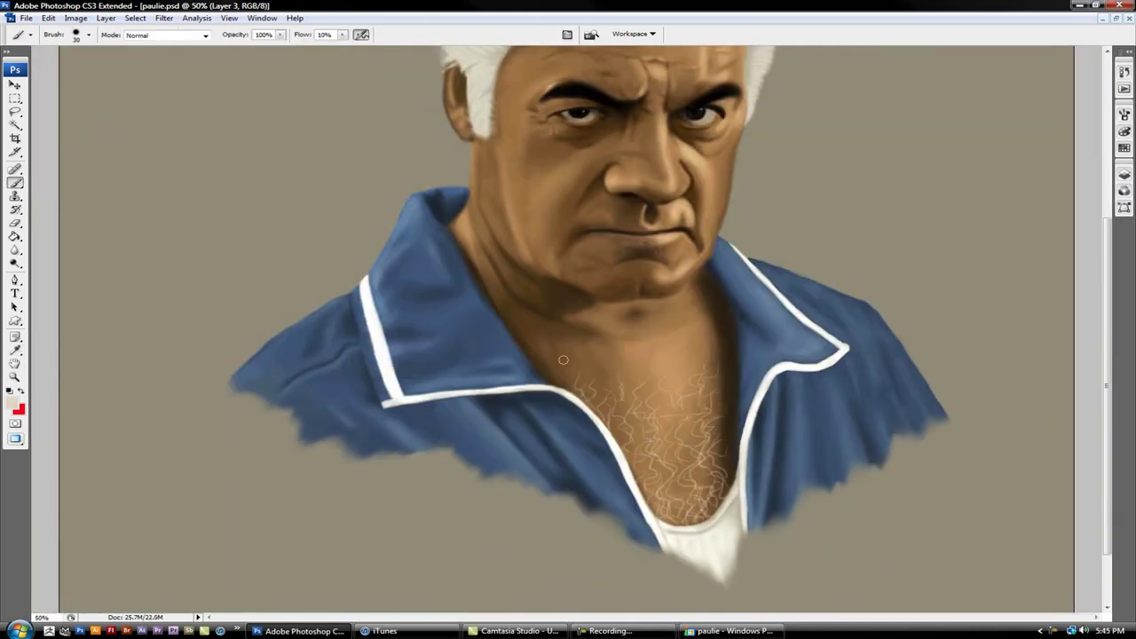
{"action": "left_click_drag", "start_coordinate": [693, 366], "coordinate": [569, 348]}
{"action": "key", "text": "o"}
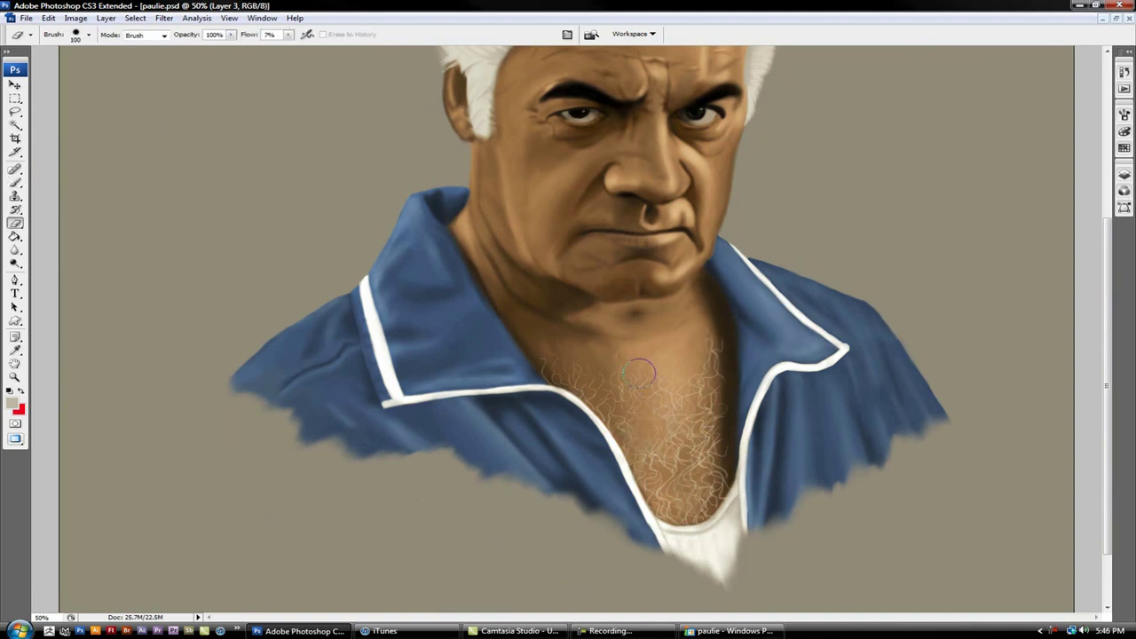
{"action": "key", "text": "e"}
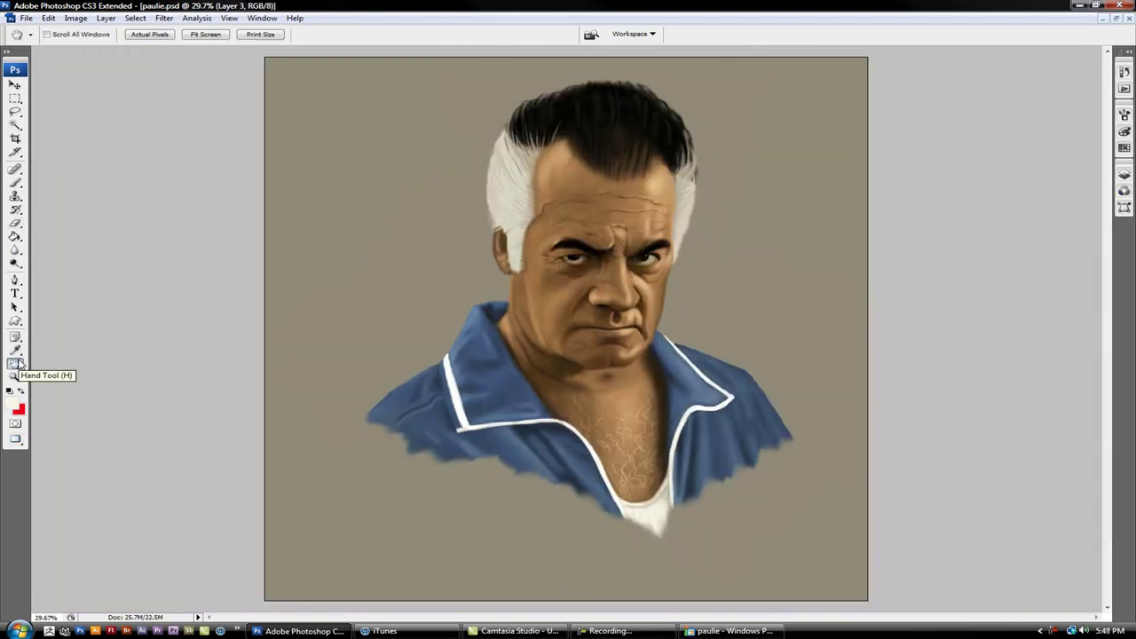
{"action": "key", "text": "b"}
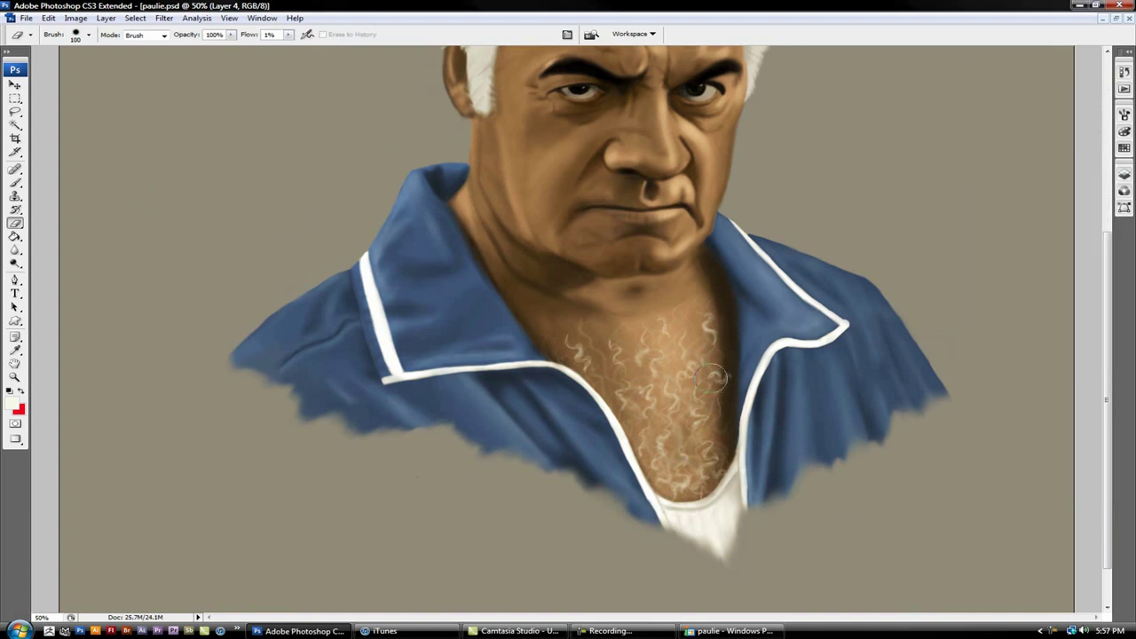
{"action": "key", "text": "ctrl+0"}
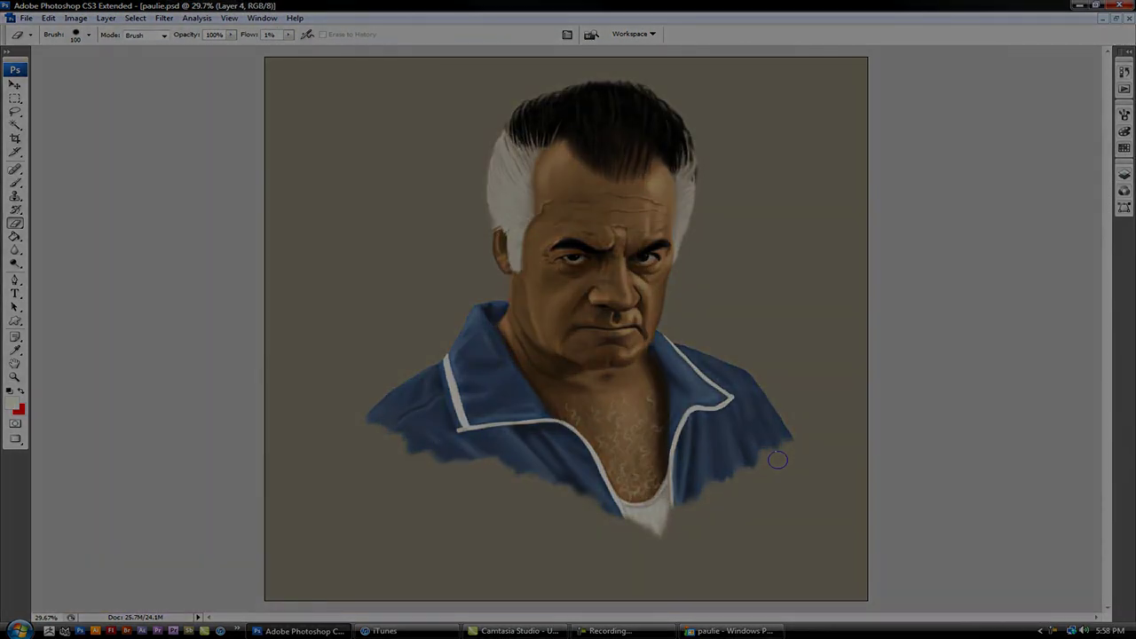